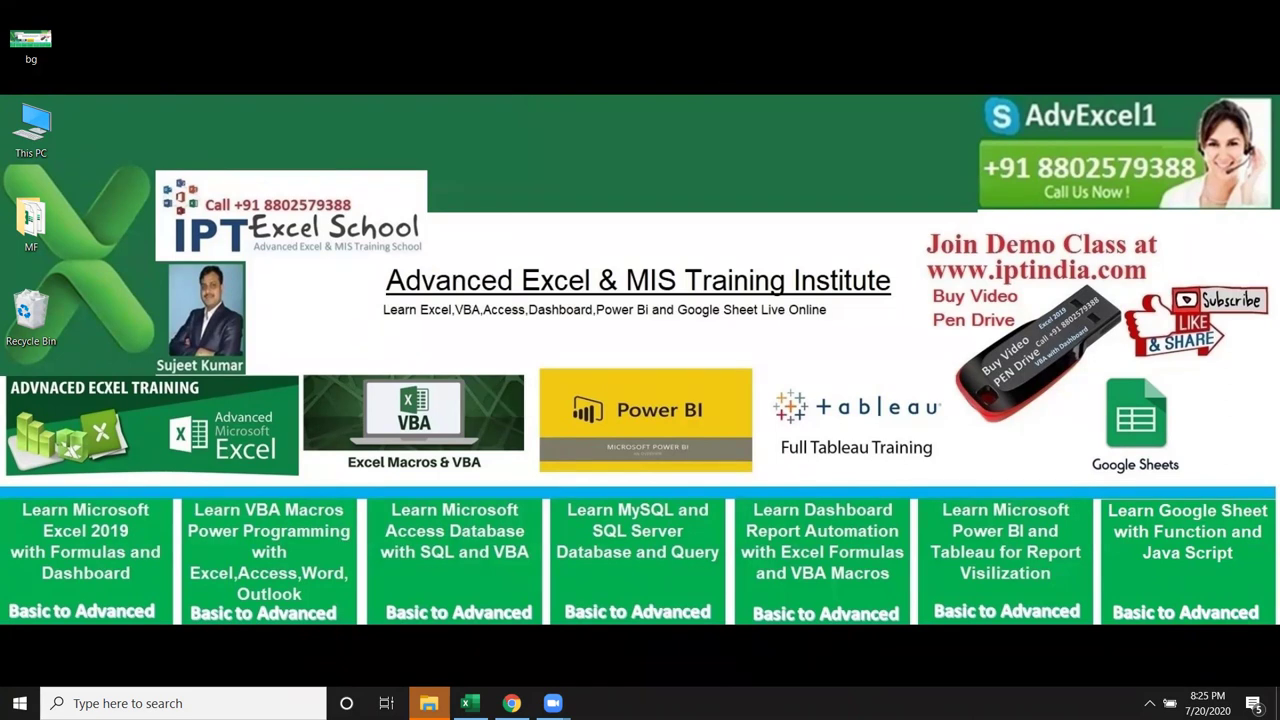
# Step: Open and minimize File Explorer, then bring the Excel workbook Book1 to the front
pyautogui.moveTo(428, 703)
pyautogui.click(465, 648)
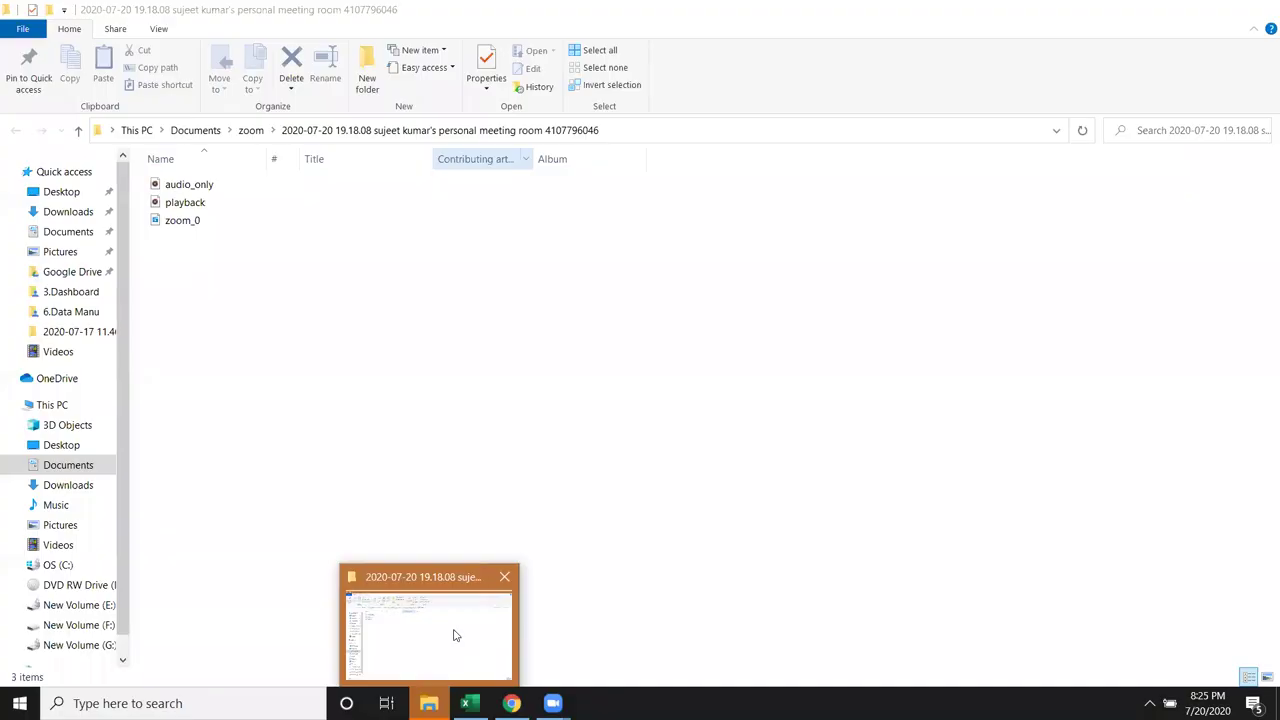
pyautogui.click(1258, 9)
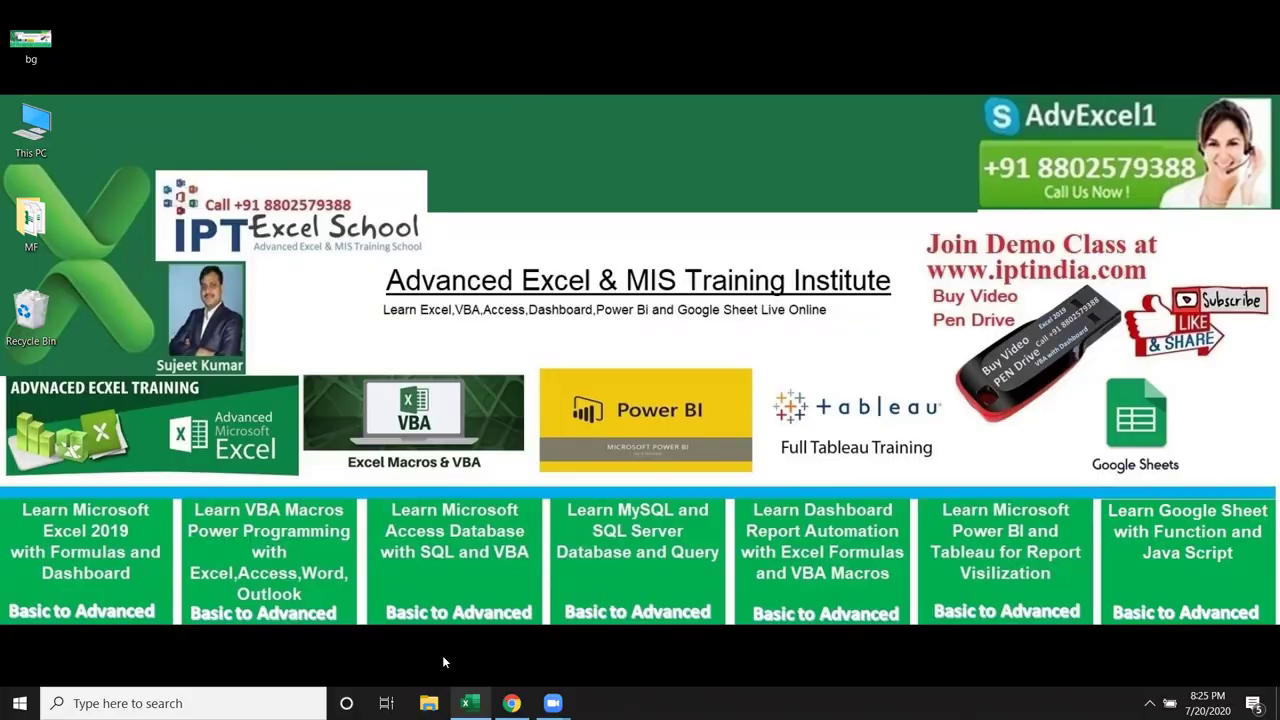
pyautogui.click(465, 703)
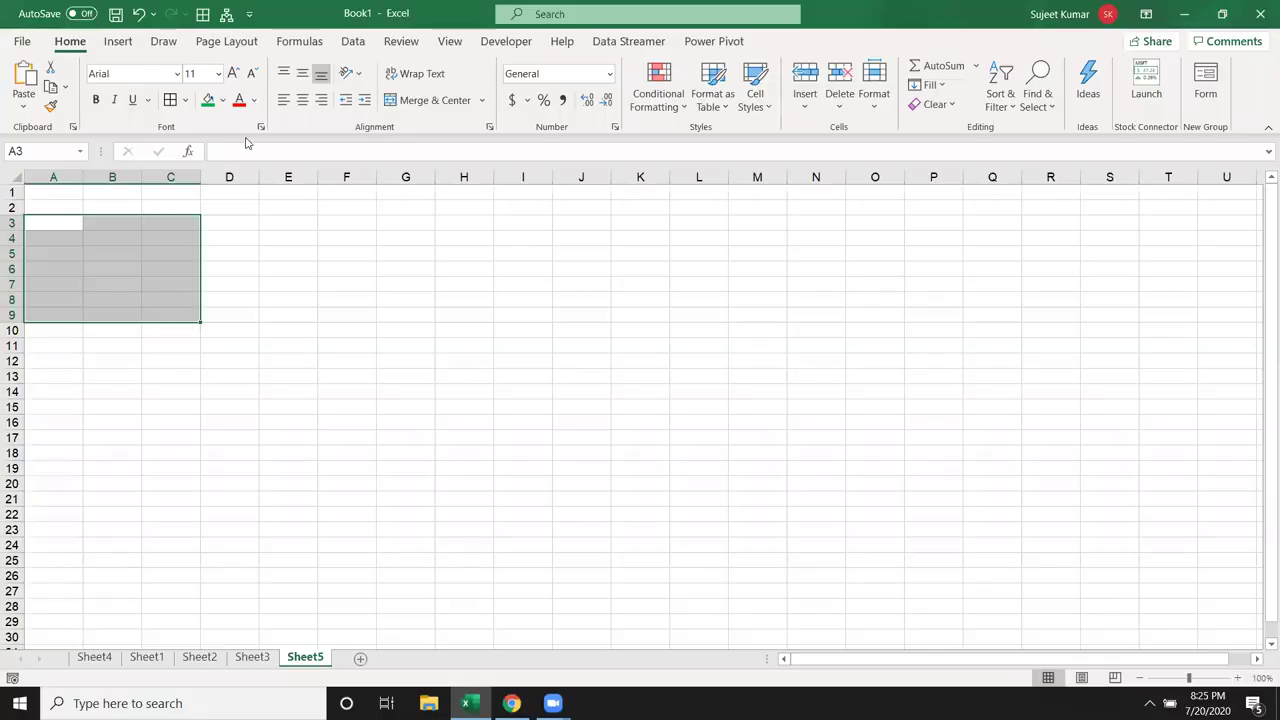
# Step: Enter the row labels Month in A1 and Sales in A2 on Sheet5
pyautogui.click(119, 43)
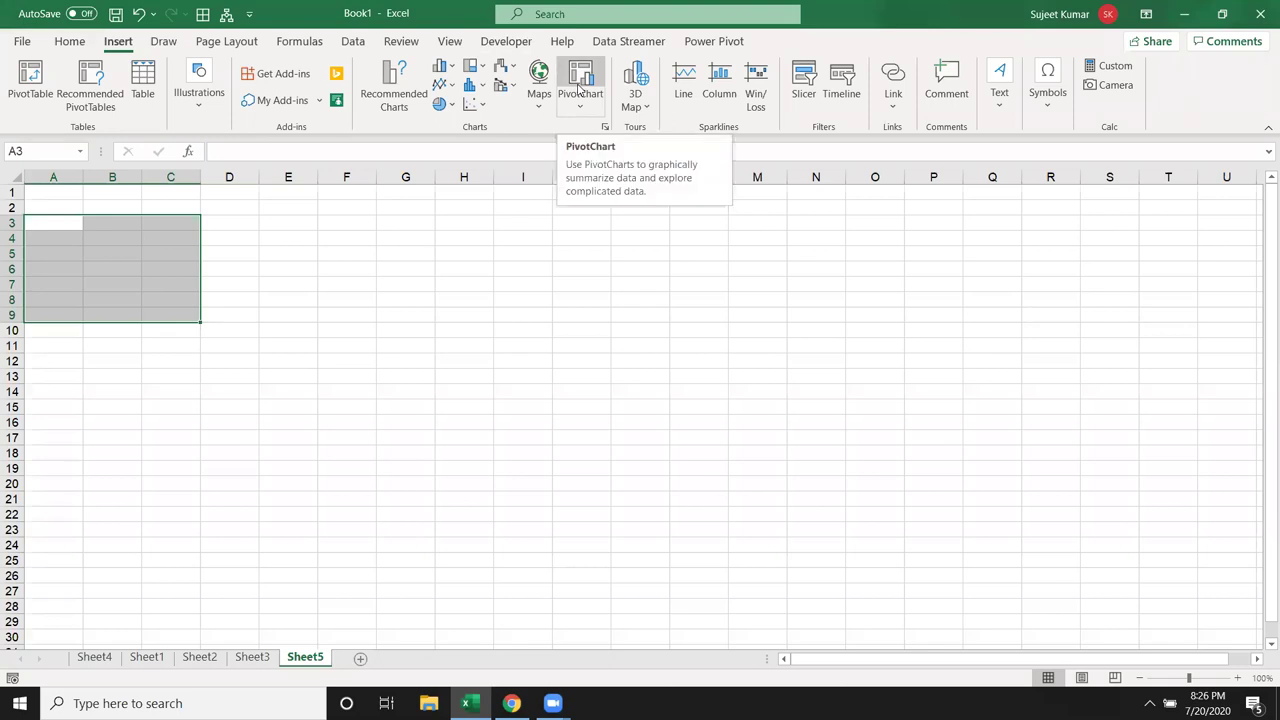
pyautogui.click(412, 237)
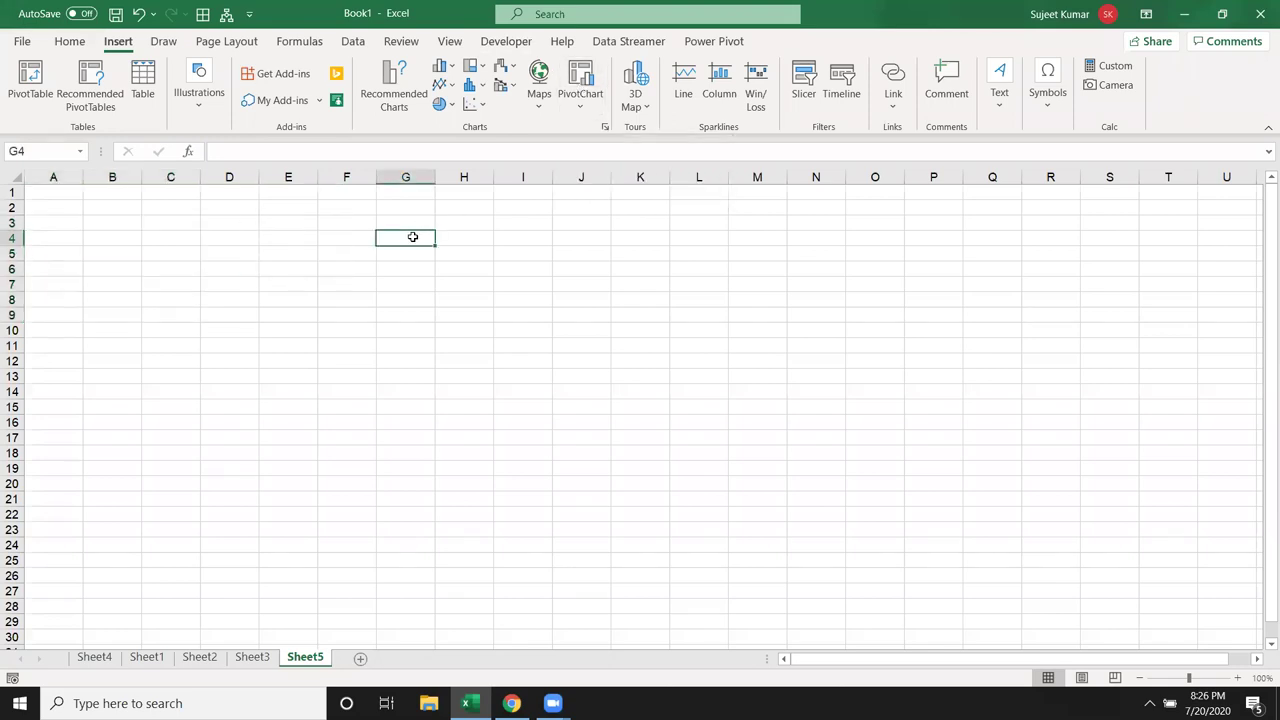
pyautogui.click(46, 192)
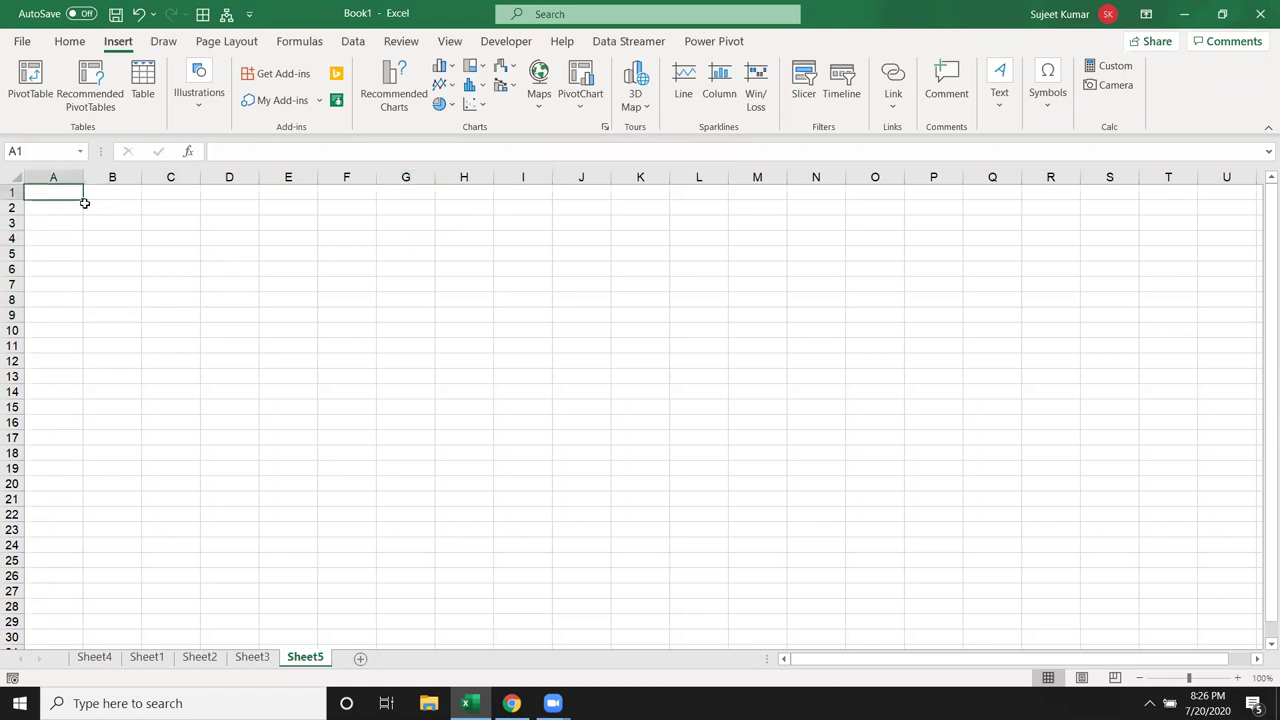
pyautogui.write('Month')
pyautogui.press('Return')
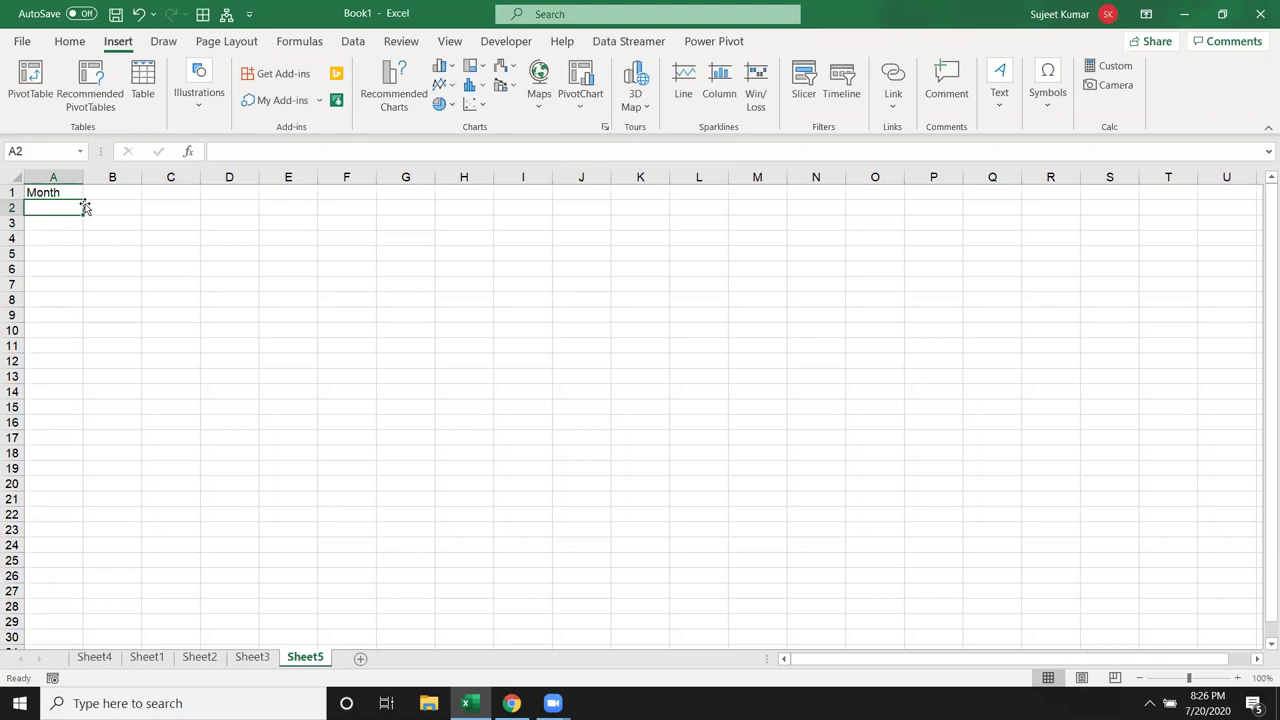
pyautogui.write('Sale')
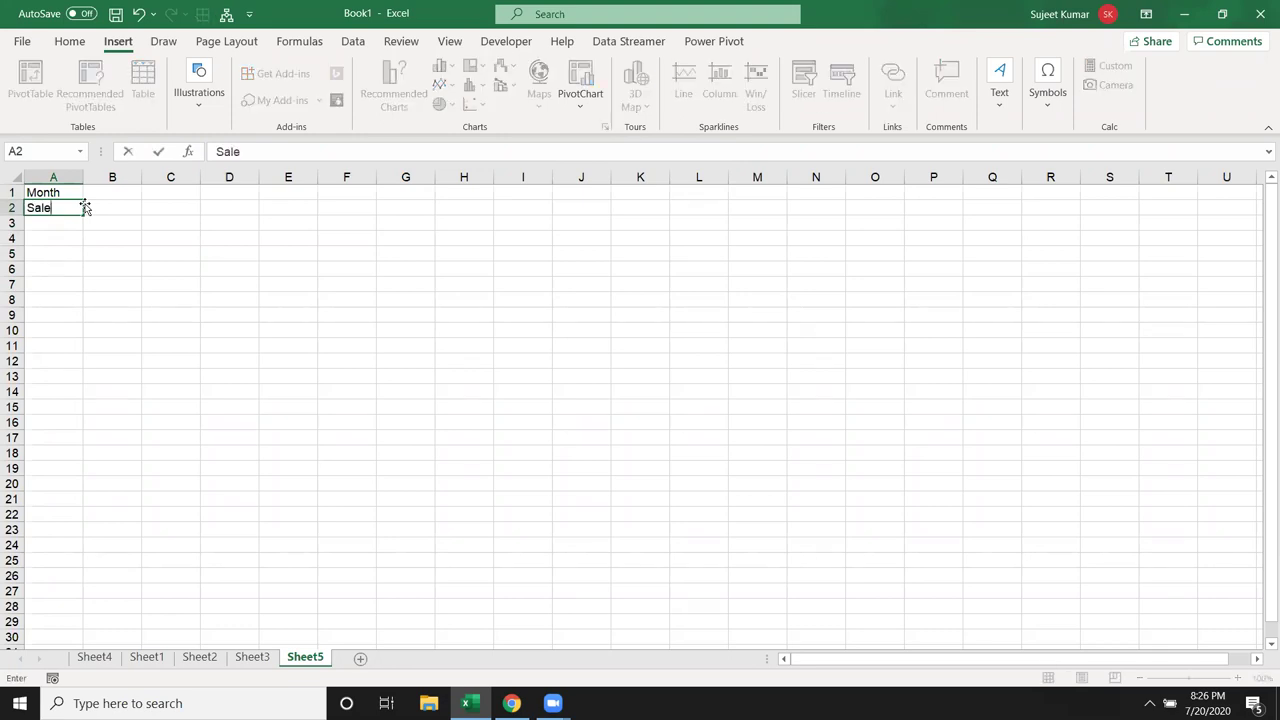
pyautogui.press('Return')
# Step: Type Jan in B1 and fill the months Feb through Jul across C1:H1
pyautogui.press('Up')
pyautogui.press('Up')
pyautogui.press('Right')
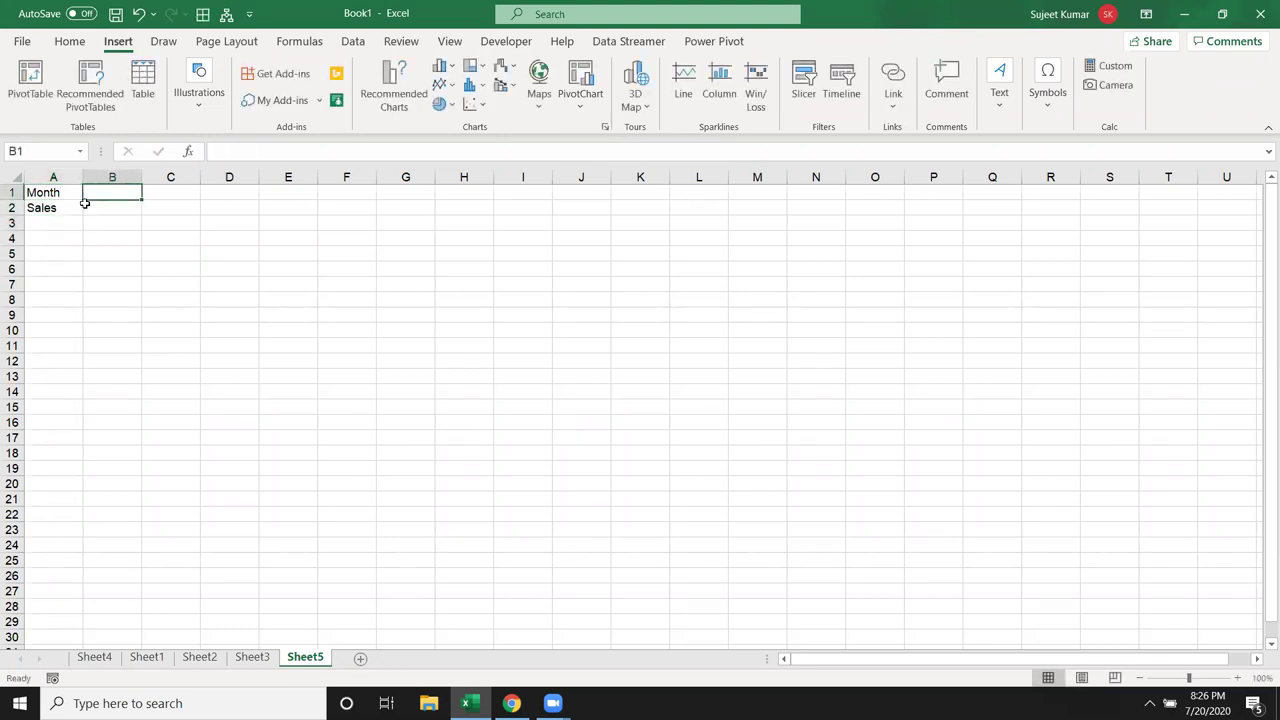
pyautogui.write('Jan')
pyautogui.press('Return')
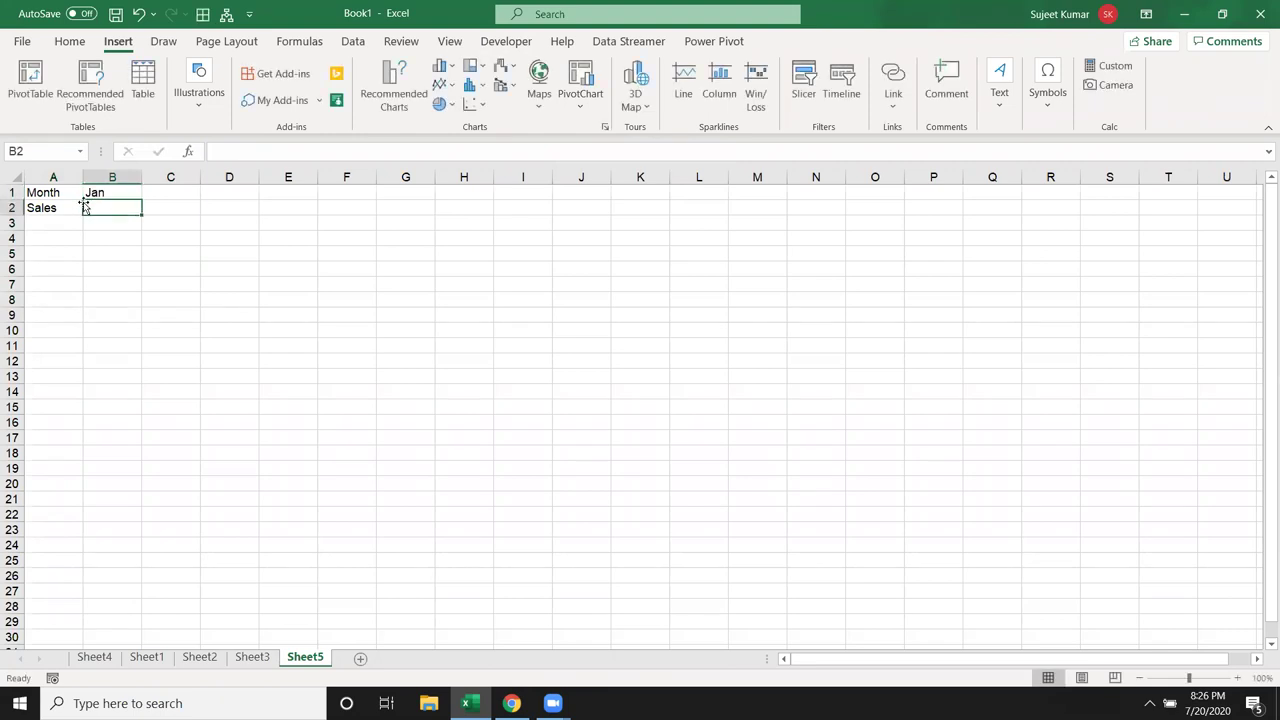
pyautogui.click(97, 194)
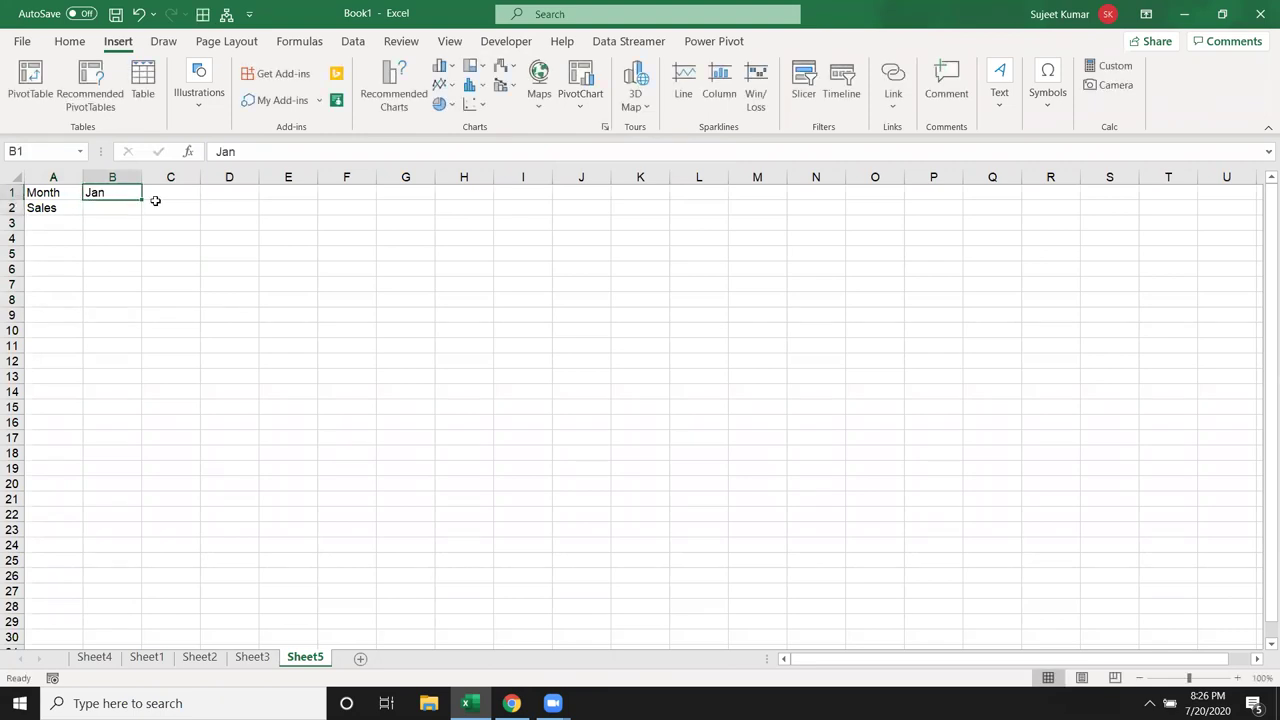
pyautogui.moveTo(139, 200); pyautogui.dragTo(439, 205)
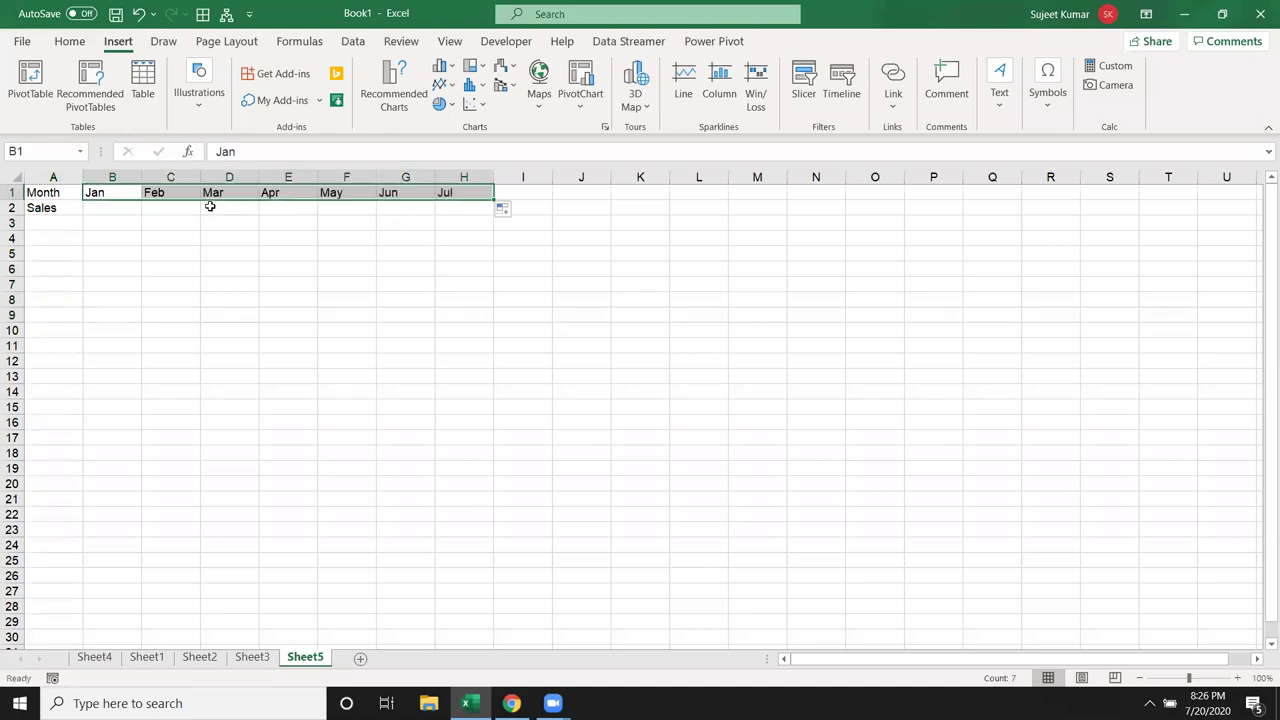
# Step: Enter Sales figures 12, 85, 69, 45, 25, 65, 25 in B2:H2 and select the table
pyautogui.click(131, 210)
pyautogui.write('123')
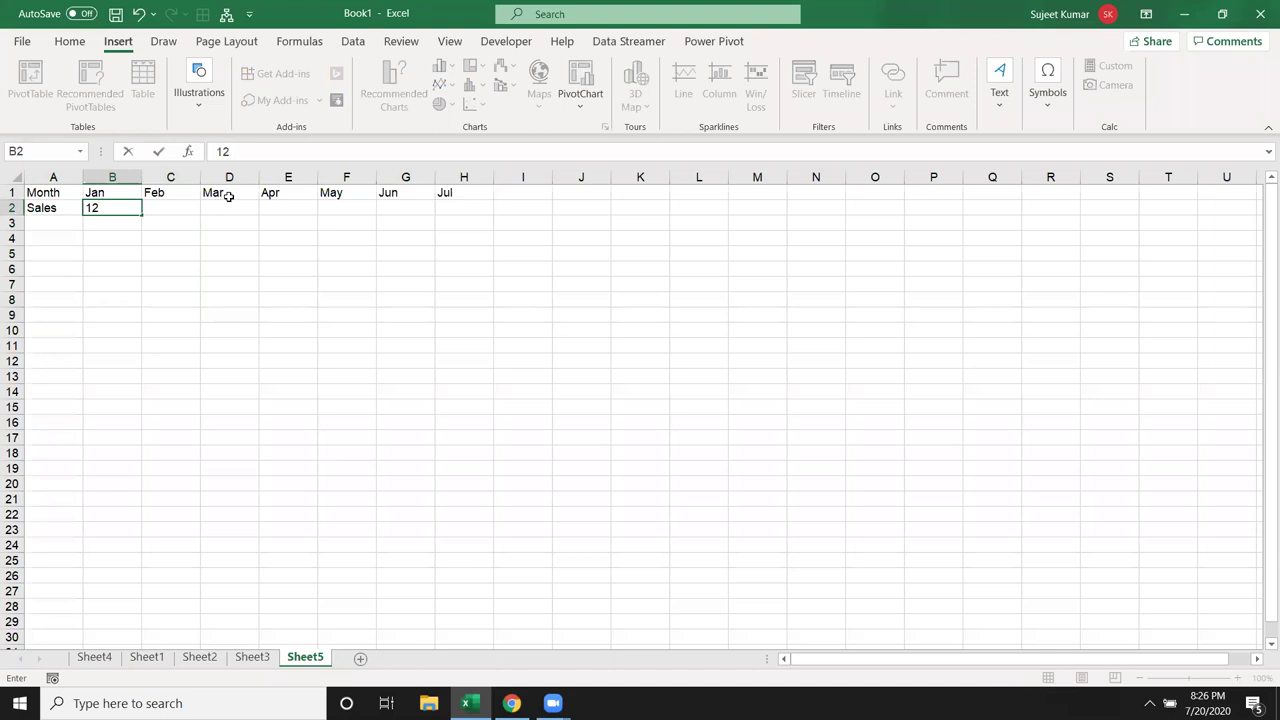
pyautogui.press('Tab')
pyautogui.write('85')
pyautogui.press('Tab')
pyautogui.write('69')
pyautogui.press('Tab')
pyautogui.write('45')
pyautogui.press('Tab')
pyautogui.write('25')
pyautogui.press('Tab')
pyautogui.write('65')
pyautogui.press('Tab')
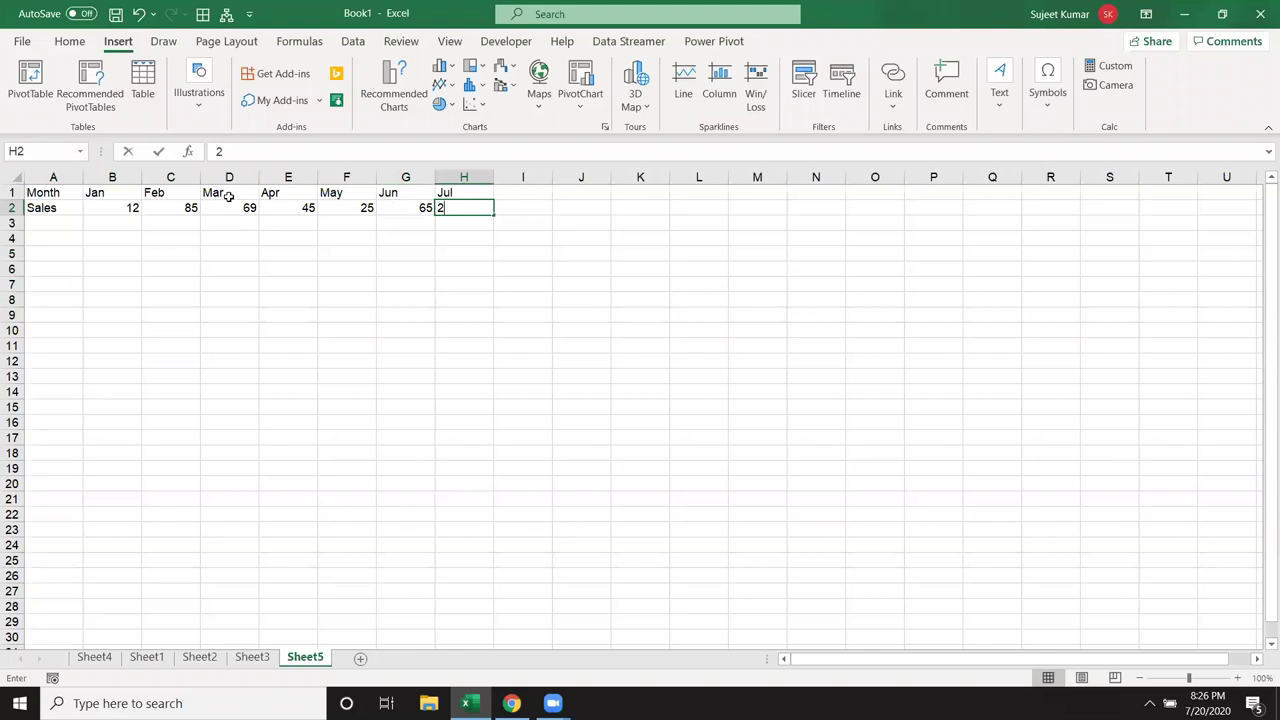
pyautogui.write('5')
pyautogui.press('Tab')
pyautogui.moveTo(52, 191)
pyautogui.mouseDown()
pyautogui.moveTo(533, 204)
pyautogui.moveTo(493, 208)
pyautogui.mouseUp()
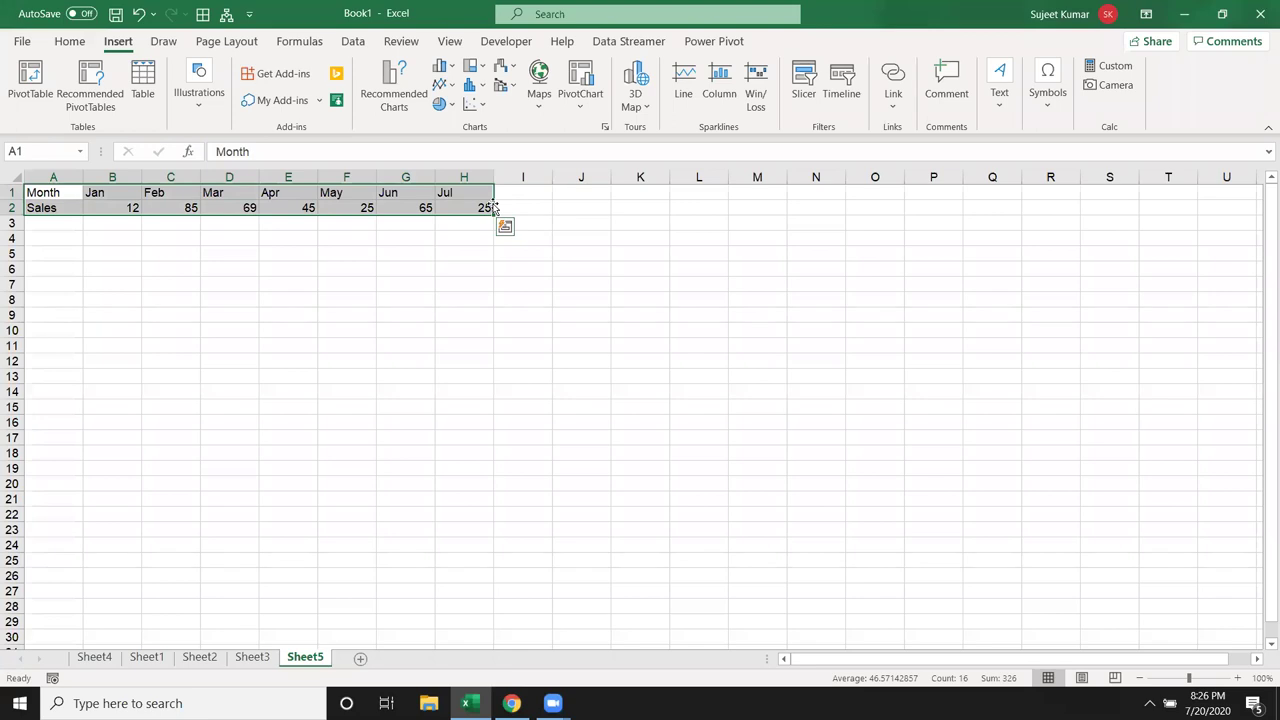
# Step: Check the existing February, March and June sales values
pyautogui.click(73, 234)
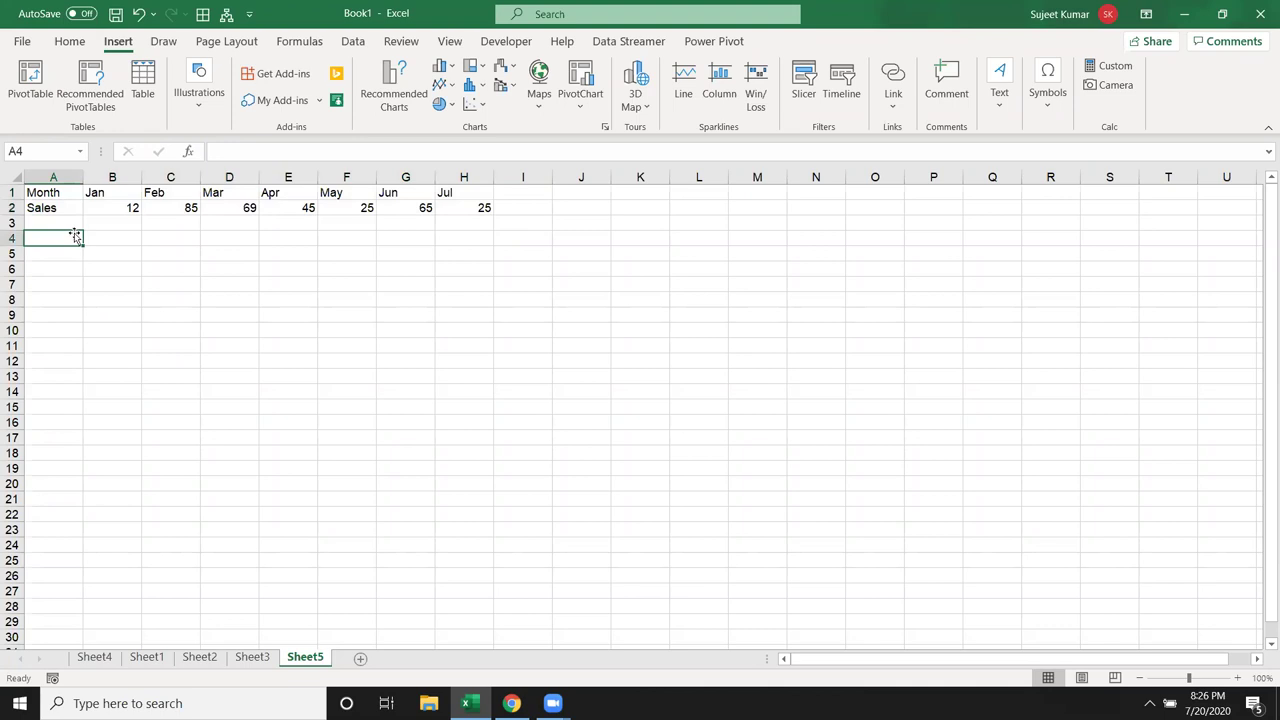
pyautogui.click(148, 208)
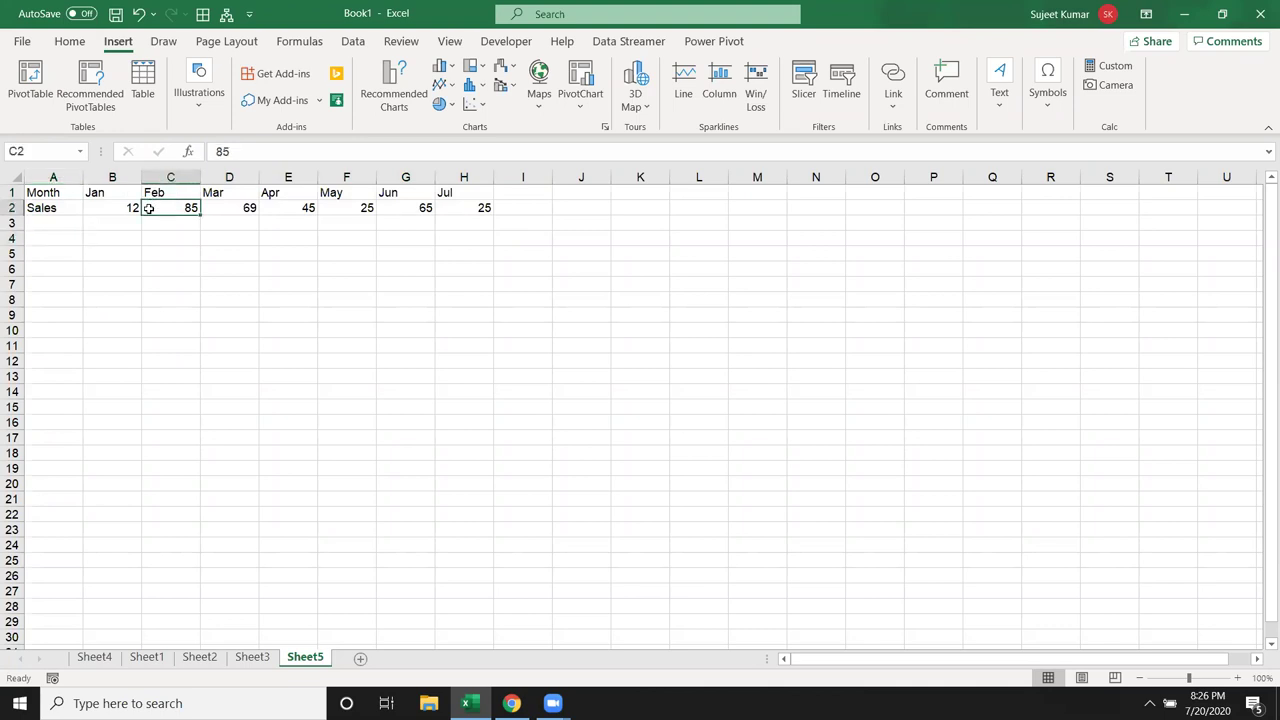
pyautogui.click(228, 206)
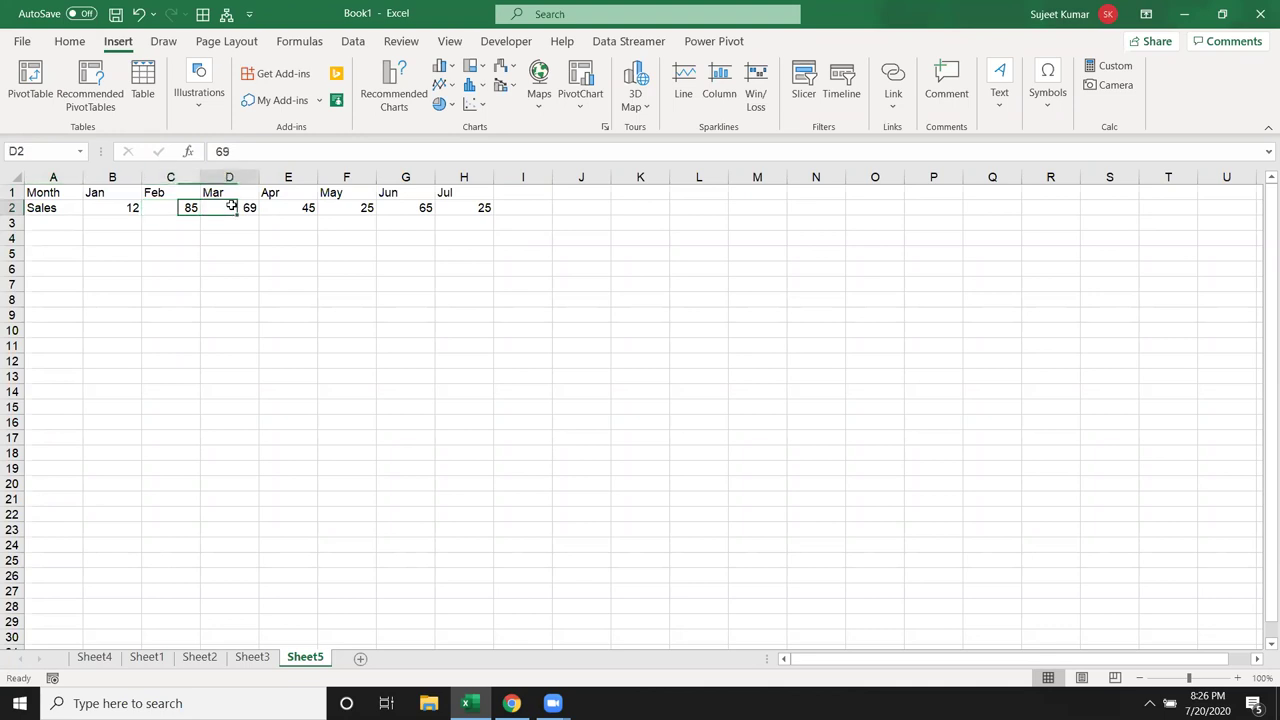
pyautogui.click(410, 208)
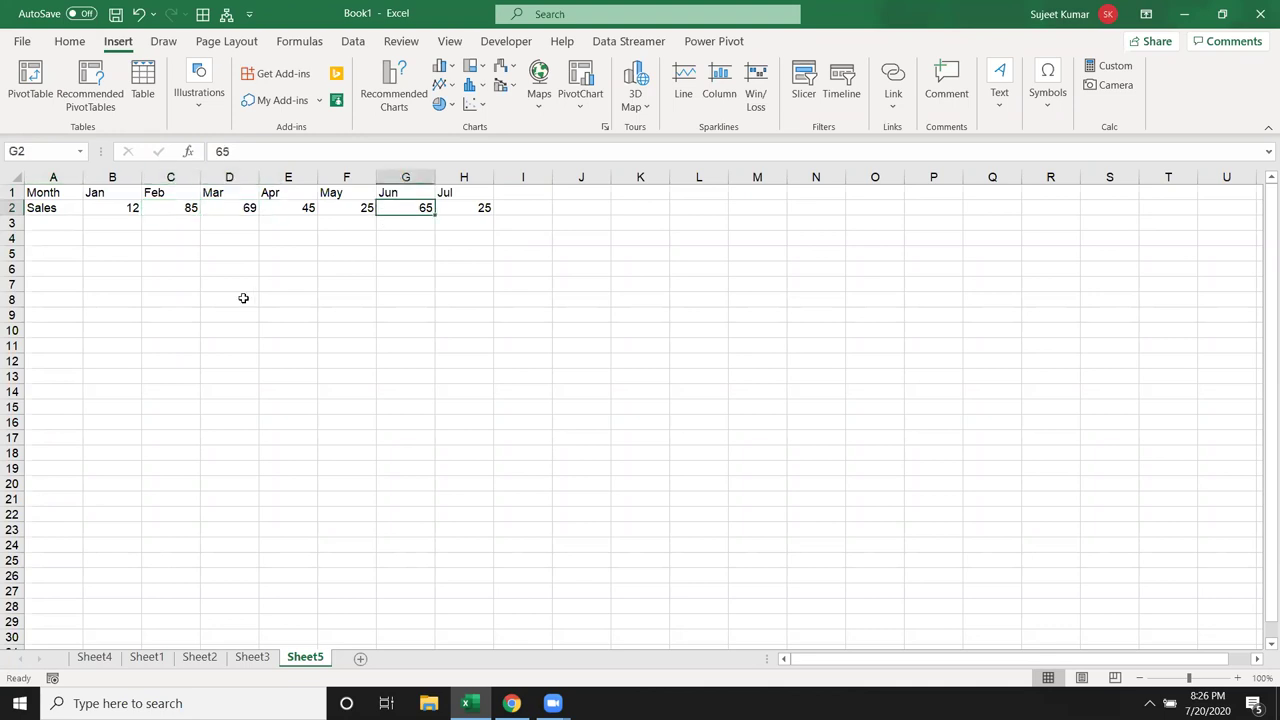
pyautogui.click(104, 214)
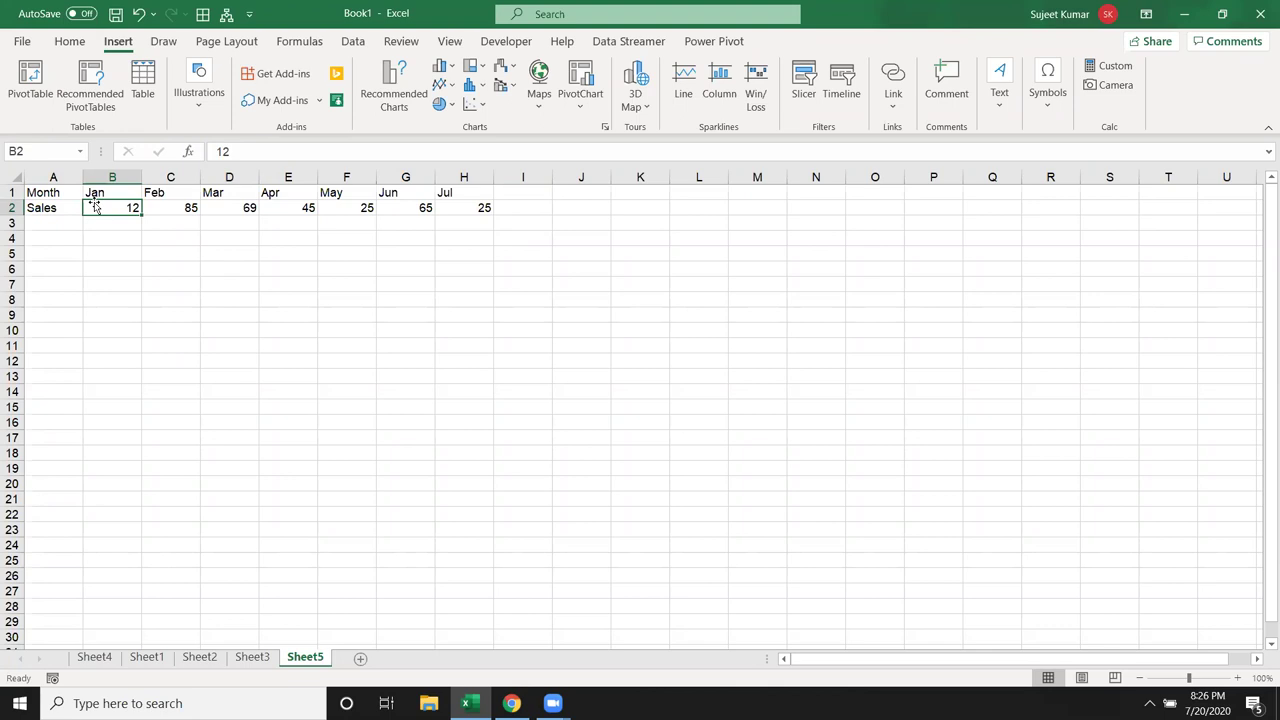
pyautogui.write('3143103131')
pyautogui.press('Tab')
pyautogui.write('134103145')
pyautogui.press('Tab')
pyautogui.write('130313452')
pyautogui.press('Tab')
pyautogui.write('34130132')
pyautogui.press('Tab')
pyautogui.write('343034133')
pyautogui.press('Tab')
pyautogui.write('132')
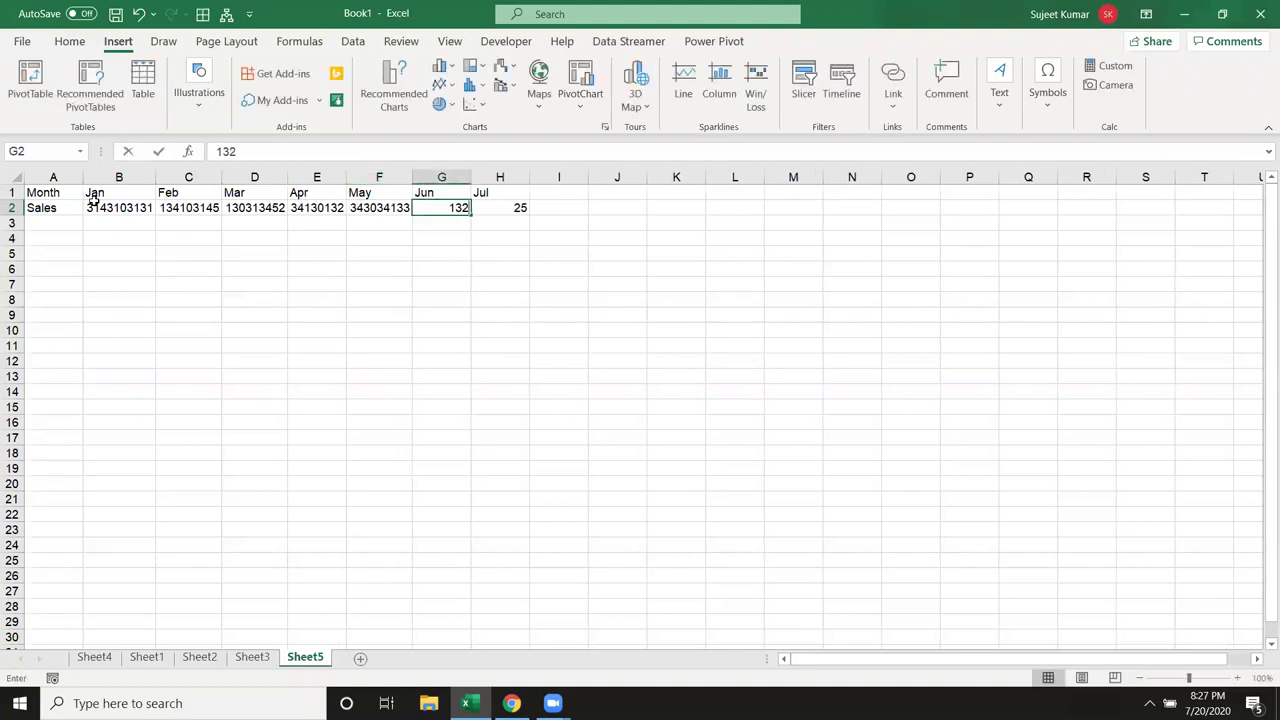
pyautogui.write('3134231')
pyautogui.press('Tab')
pyautogui.write('31364')
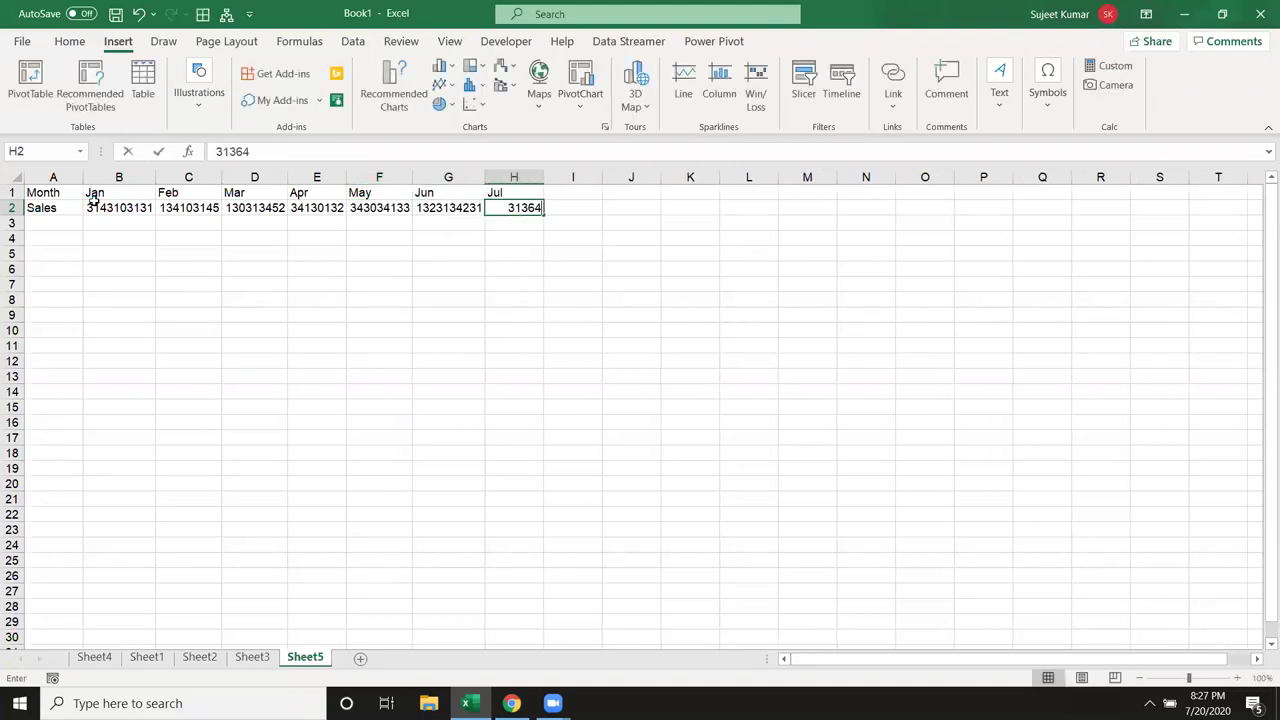
pyautogui.write('013152')
pyautogui.press('Return')
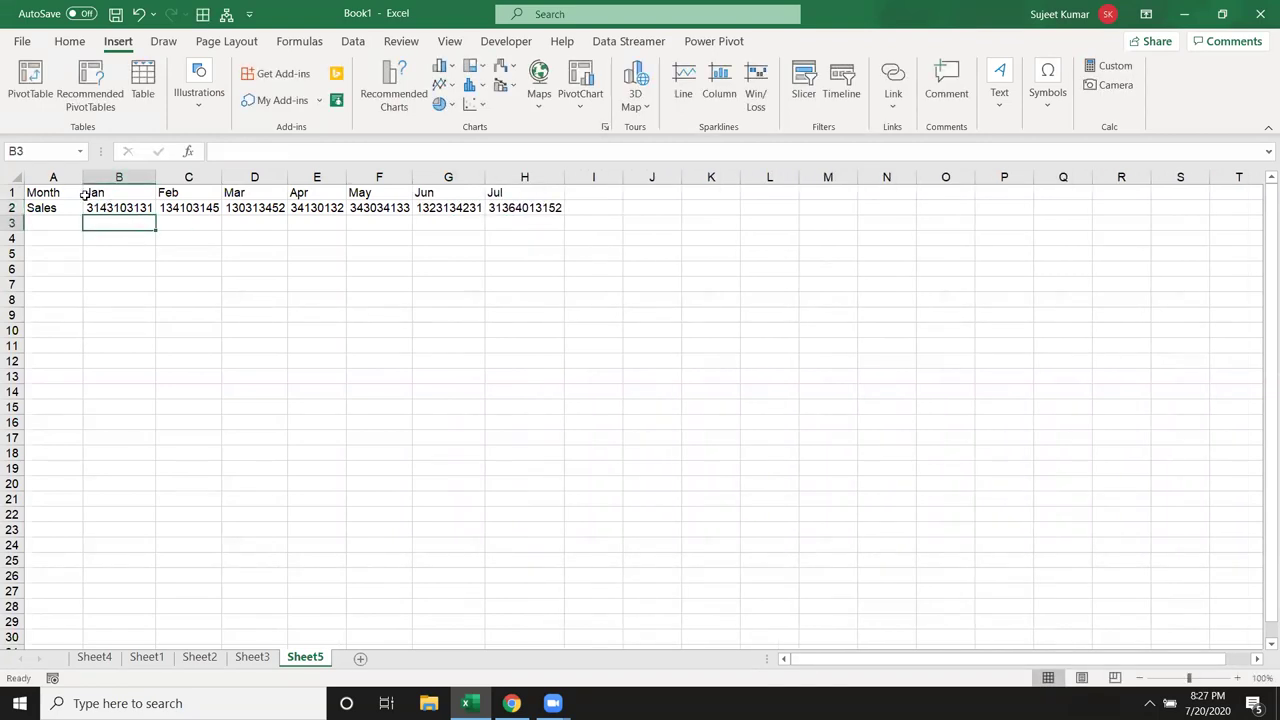
# Step: Insert a clustered column chart of A1:H2, placed under the table and enlarged
pyautogui.moveTo(79, 191); pyautogui.dragTo(543, 207)
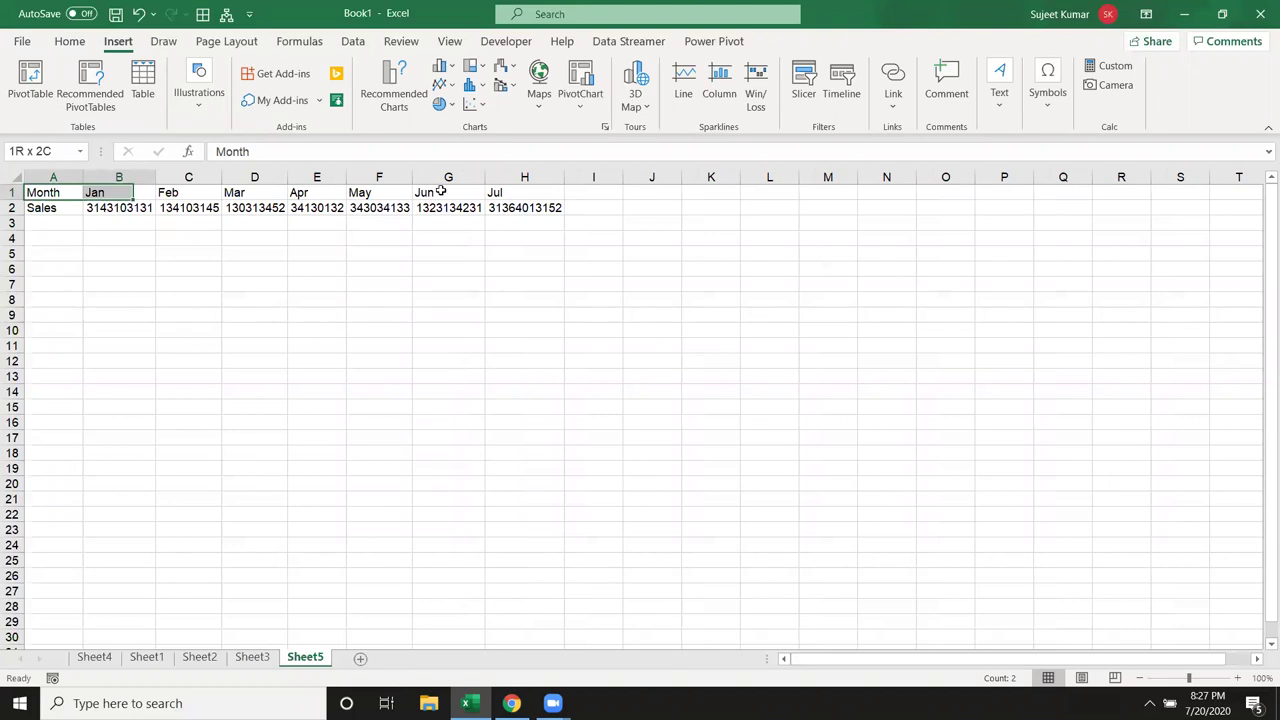
pyautogui.click(442, 66)
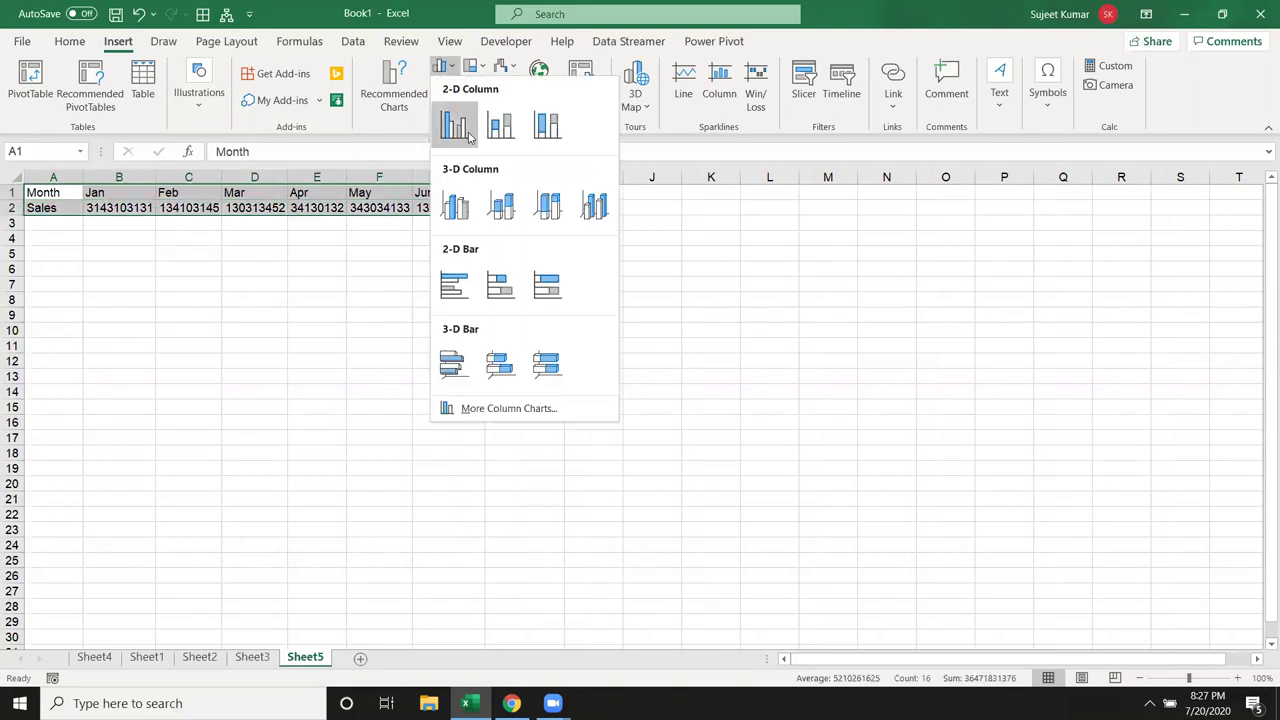
pyautogui.click(455, 125)
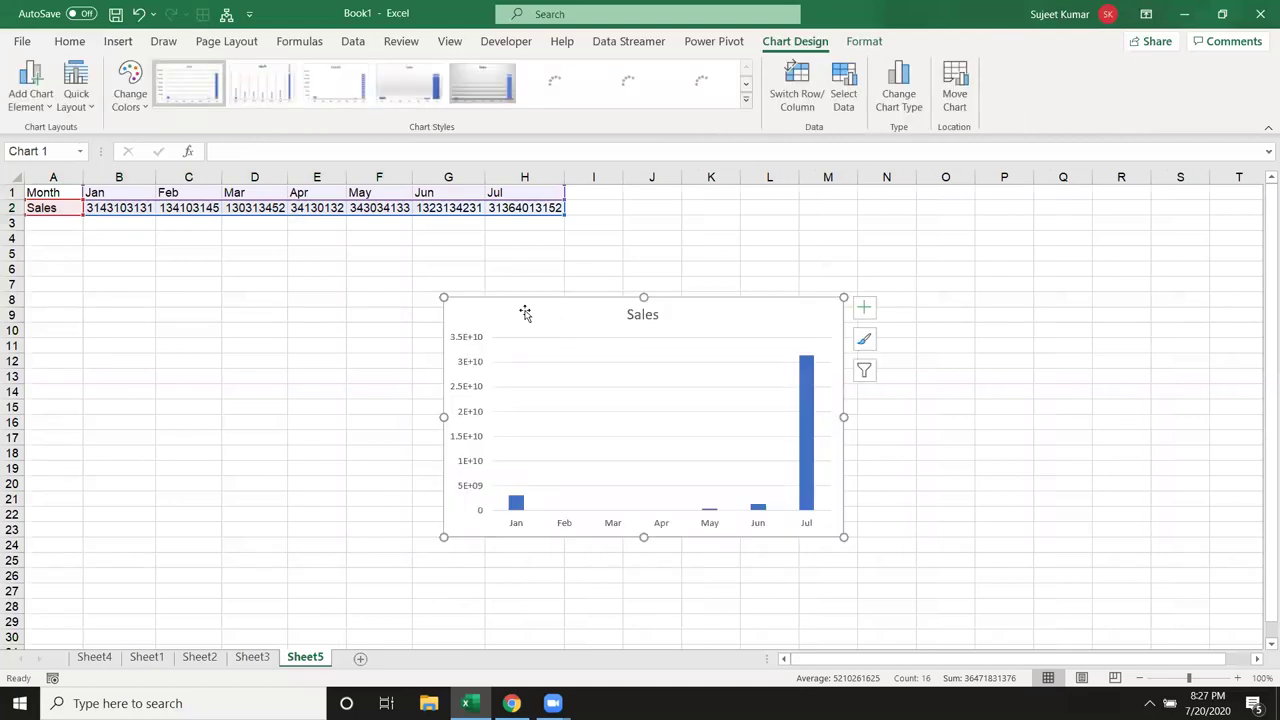
pyautogui.moveTo(545, 297); pyautogui.dragTo(257, 272)
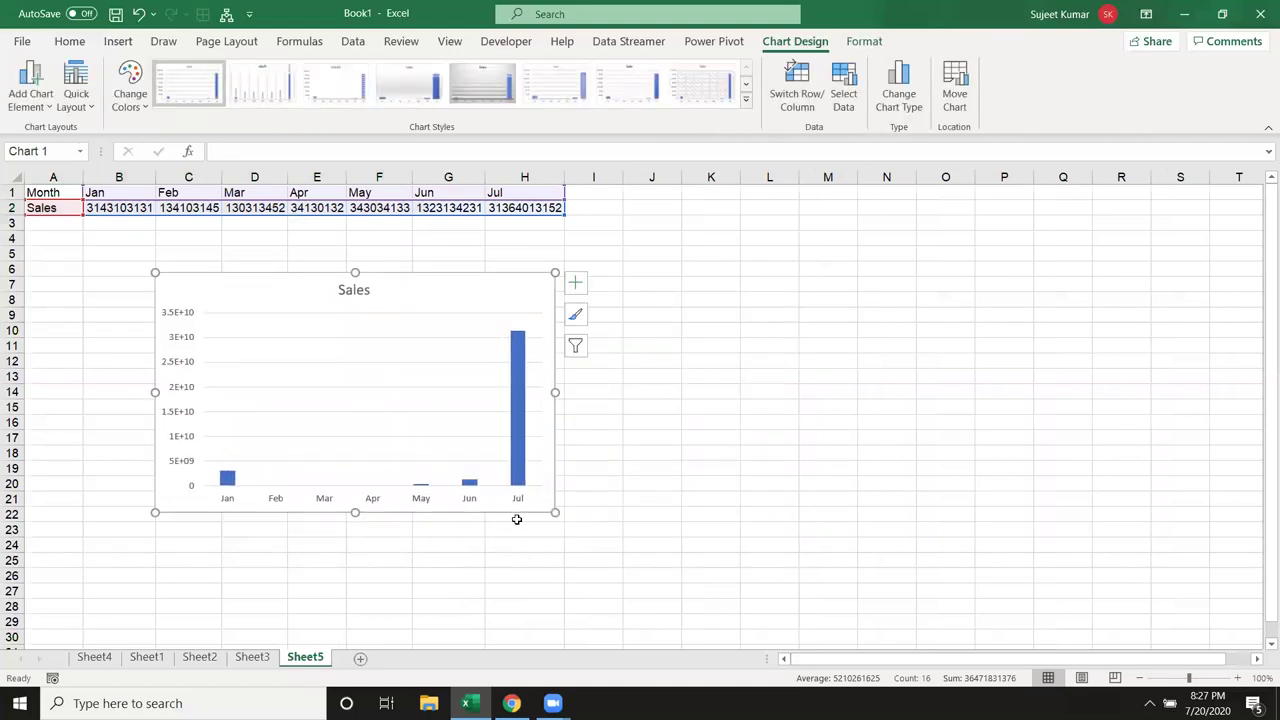
pyautogui.moveTo(555, 512); pyautogui.dragTo(654, 552)
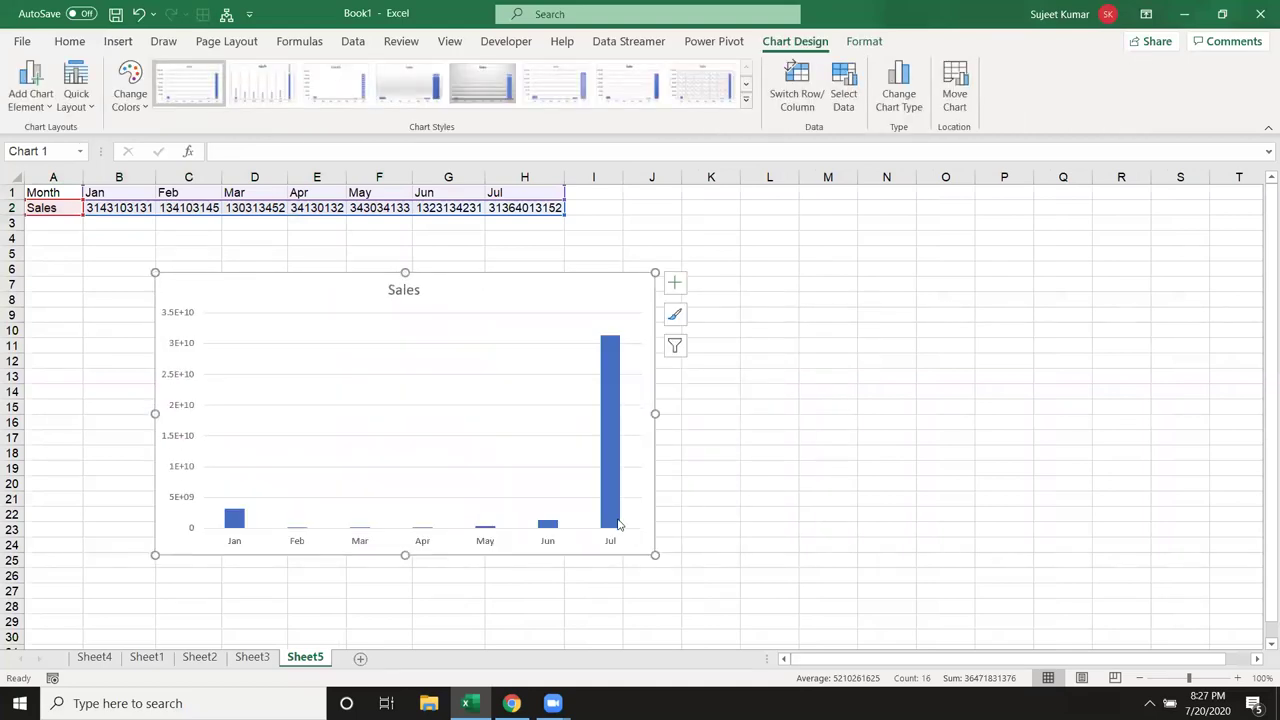
pyautogui.doubleClick(558, 208)
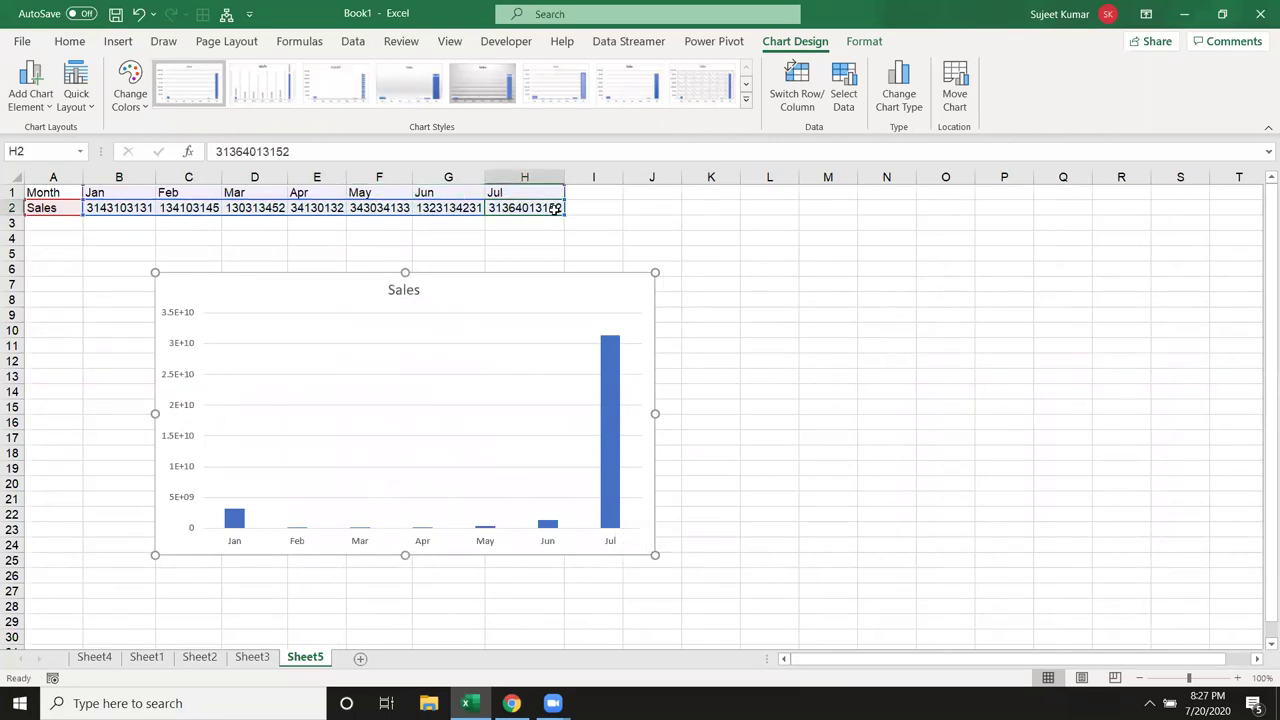
pyautogui.press('BackSpace')
pyautogui.press('Return')
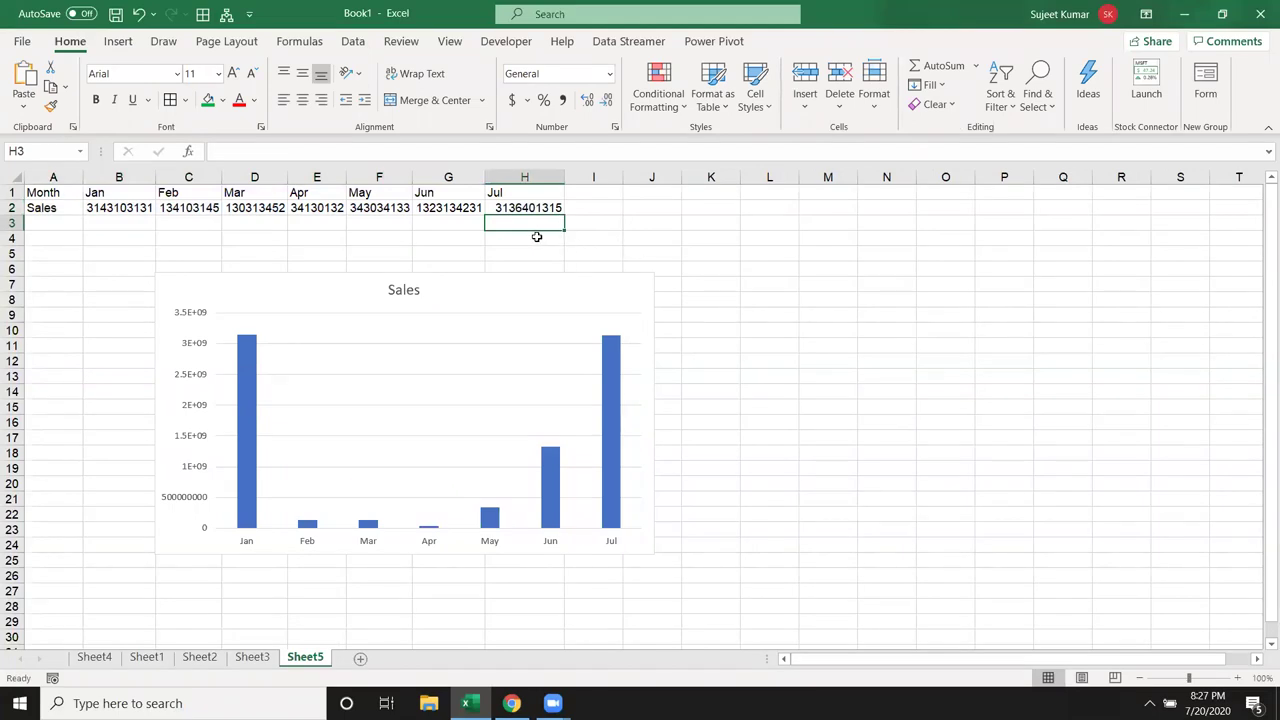
# Step: Reposition the Sales chart under the table around columns F–M, then reselect A1:H2
pyautogui.click(492, 300)
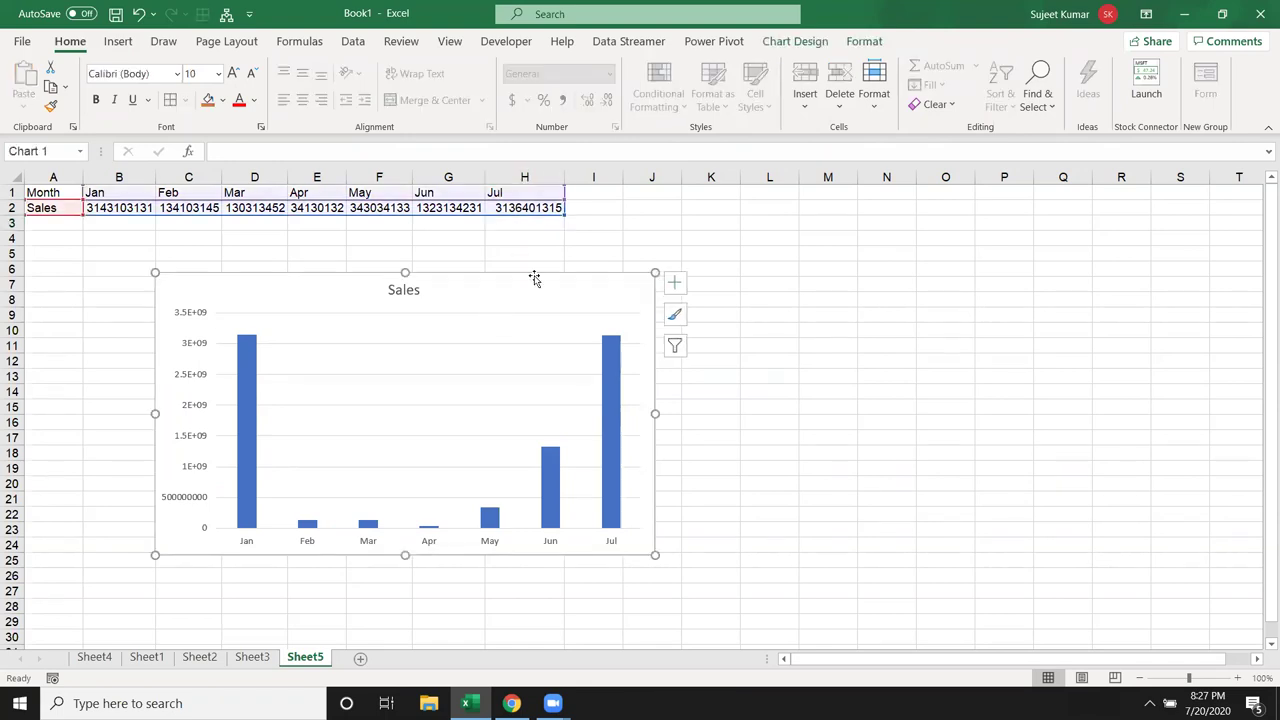
pyautogui.moveTo(534, 278)
pyautogui.mouseDown()
pyautogui.moveTo(855, 279)
pyautogui.moveTo(550, 298)
pyautogui.moveTo(945, 265)
pyautogui.mouseUp()
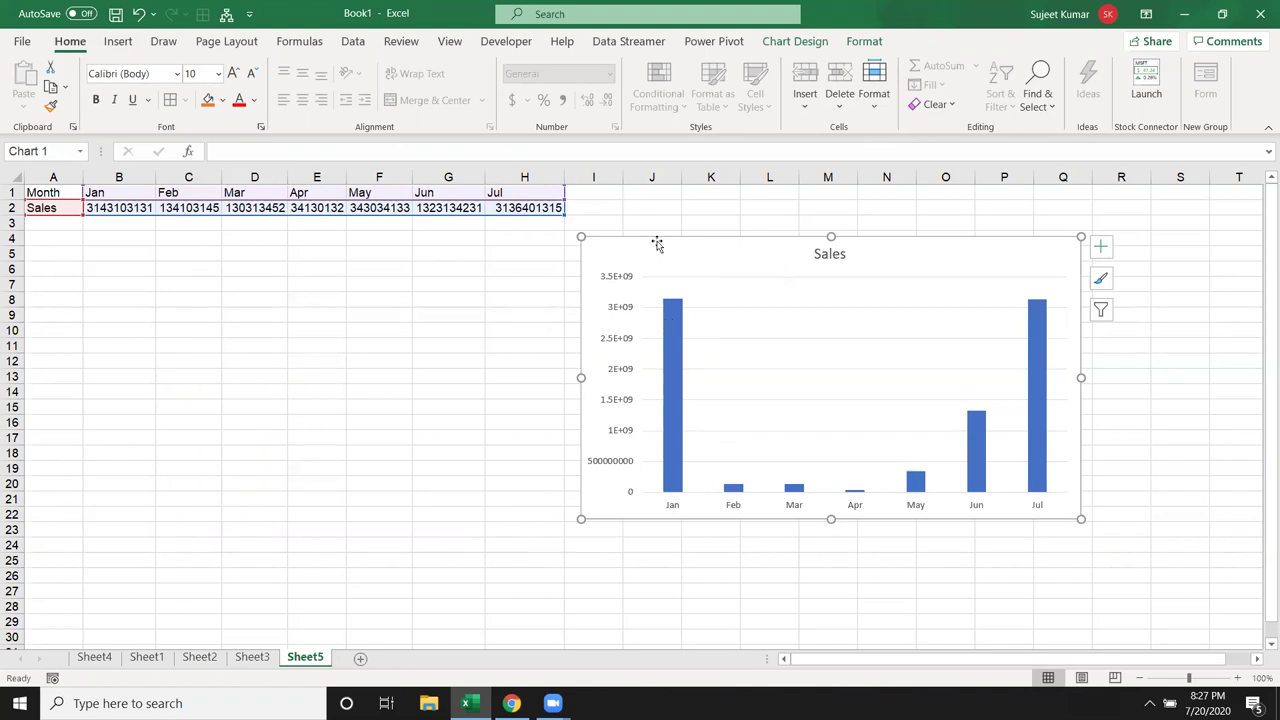
pyautogui.moveTo(645, 294); pyautogui.dragTo(452, 305)
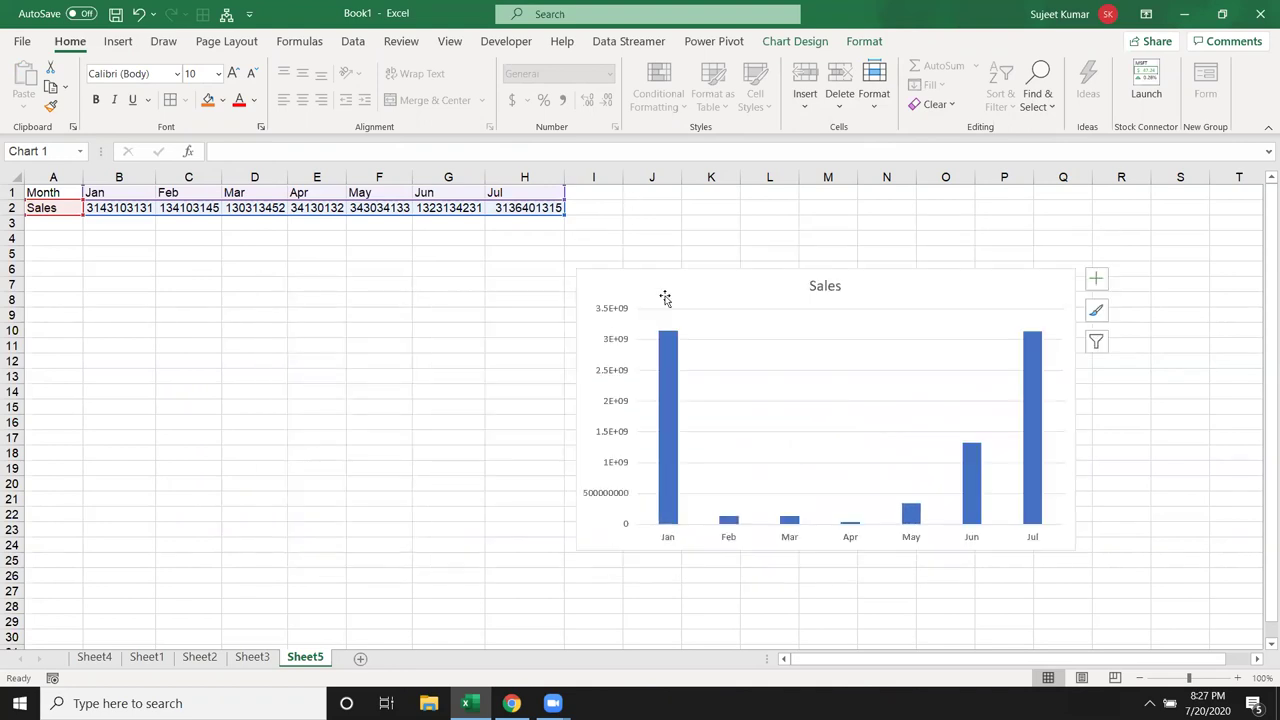
pyautogui.click(708, 222)
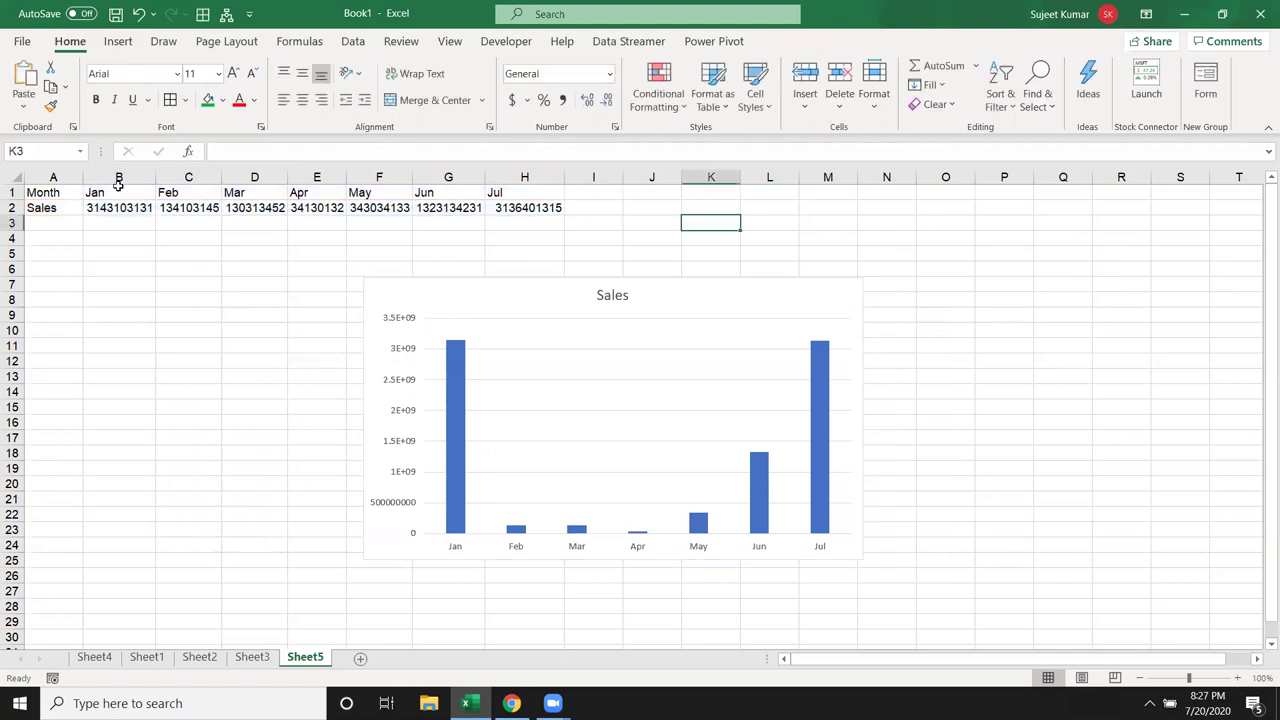
pyautogui.moveTo(47, 193); pyautogui.dragTo(523, 210)
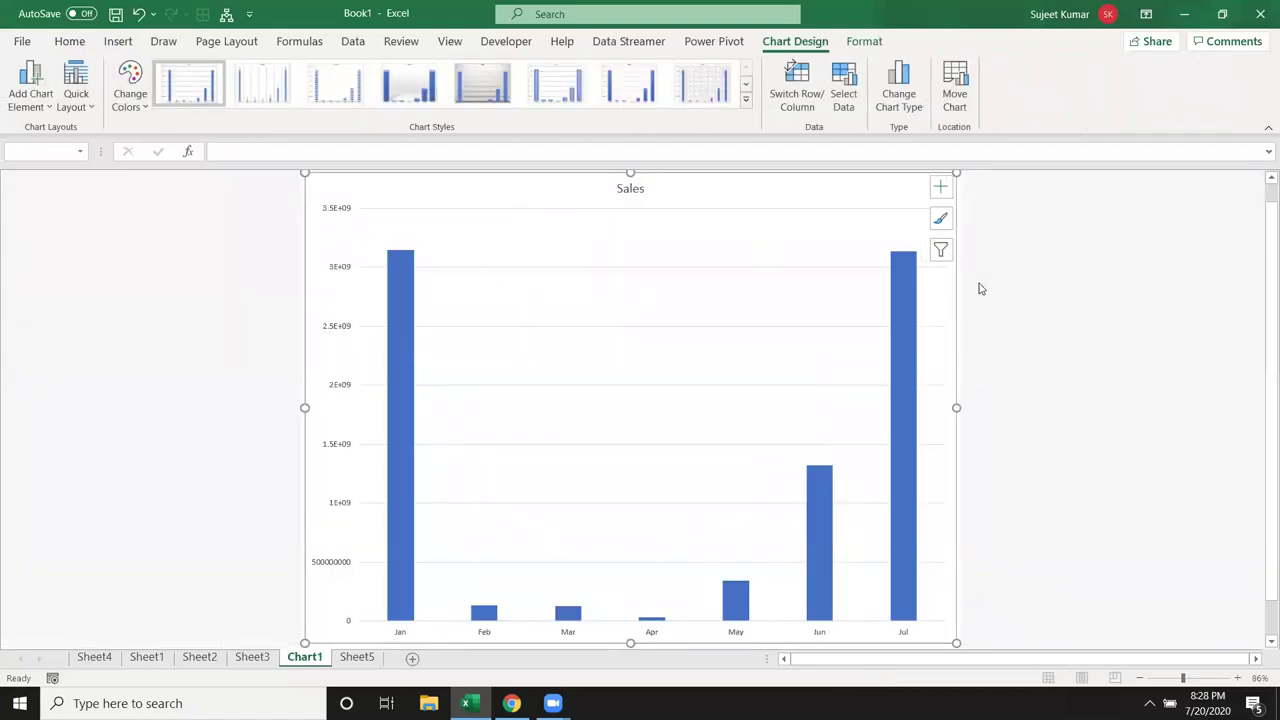
# Step: Delete the Chart1 chart sheet, then shift Sheet5's Sales chart left and down
pyautogui.click(998, 294)
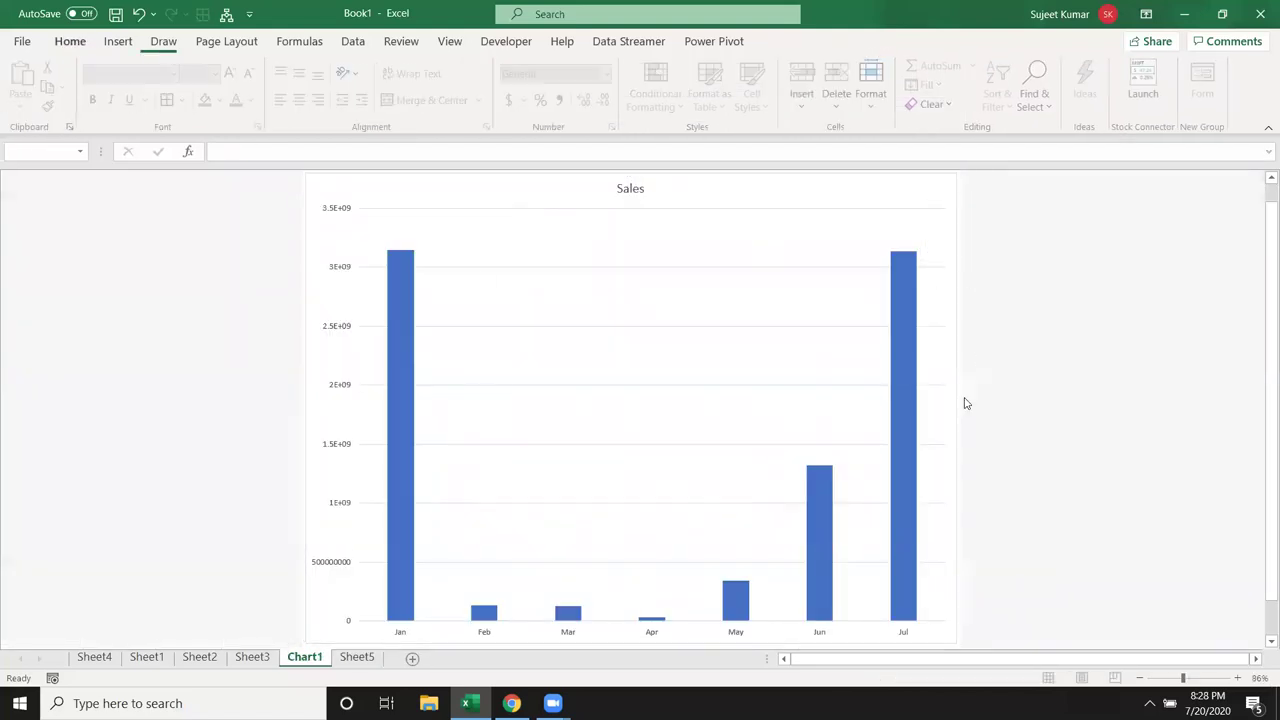
pyautogui.click(460, 221)
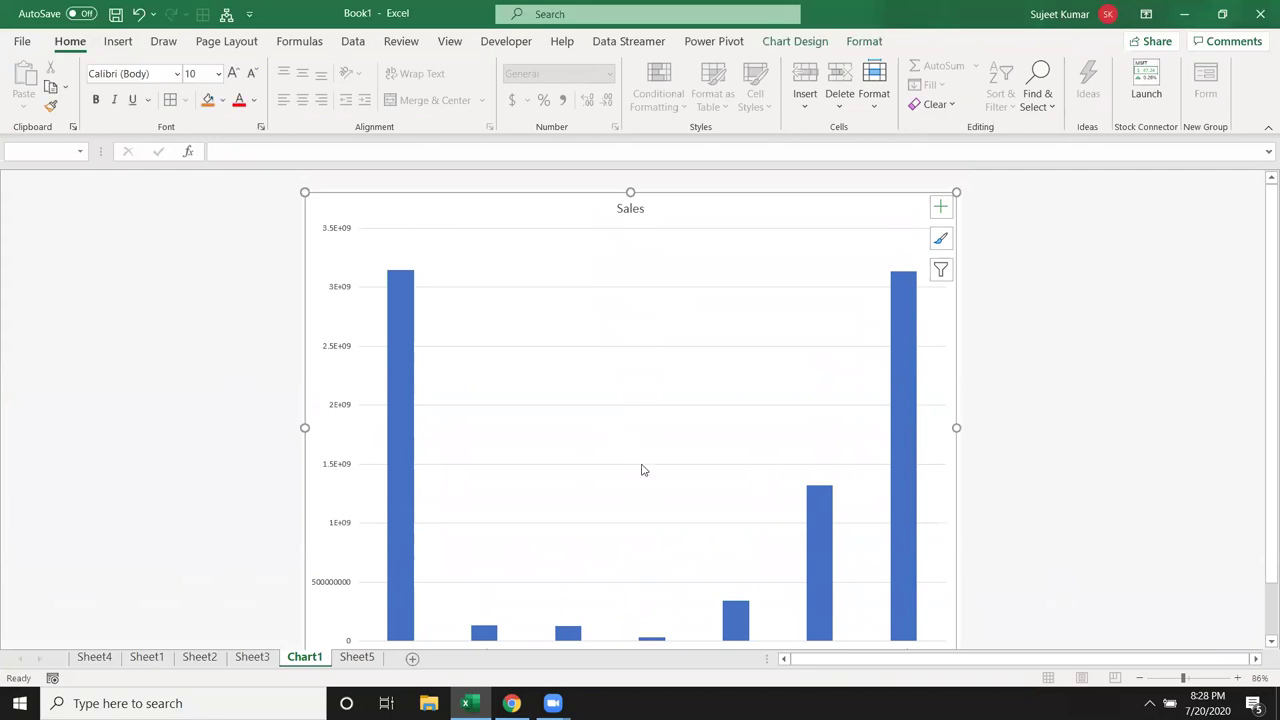
pyautogui.scroll(-1, 643, 470)
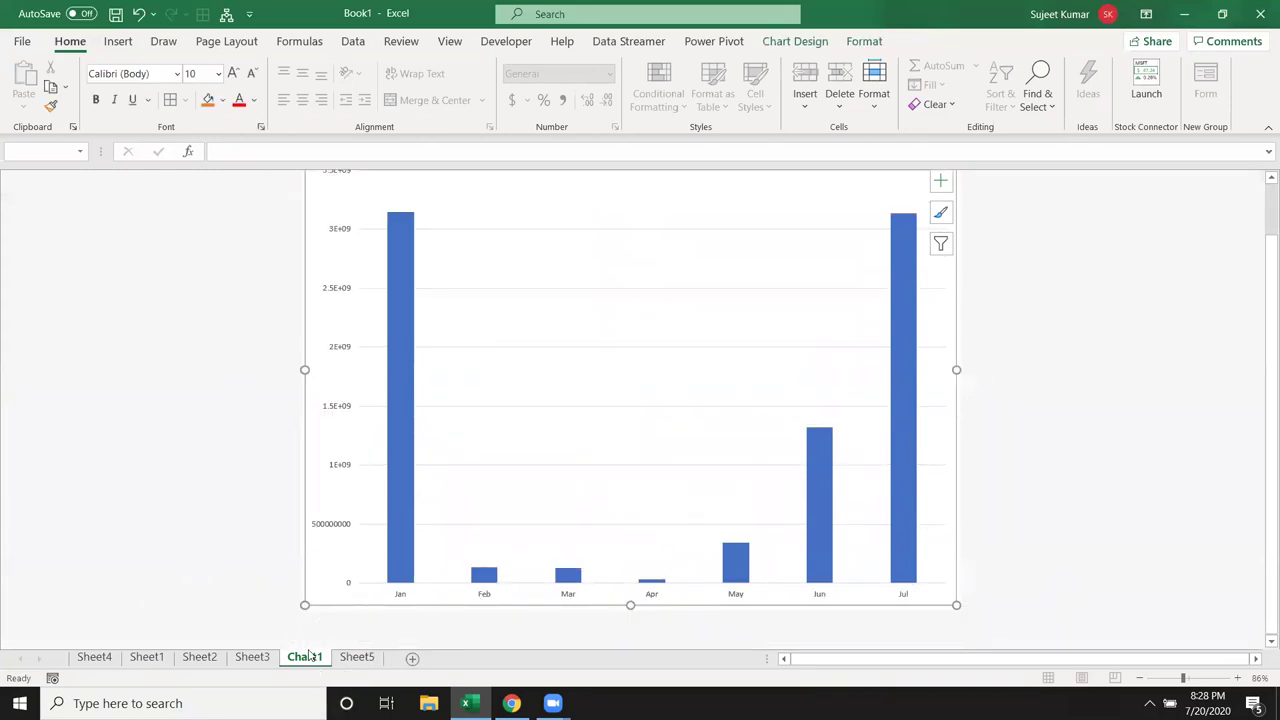
pyautogui.rightClick(307, 665)
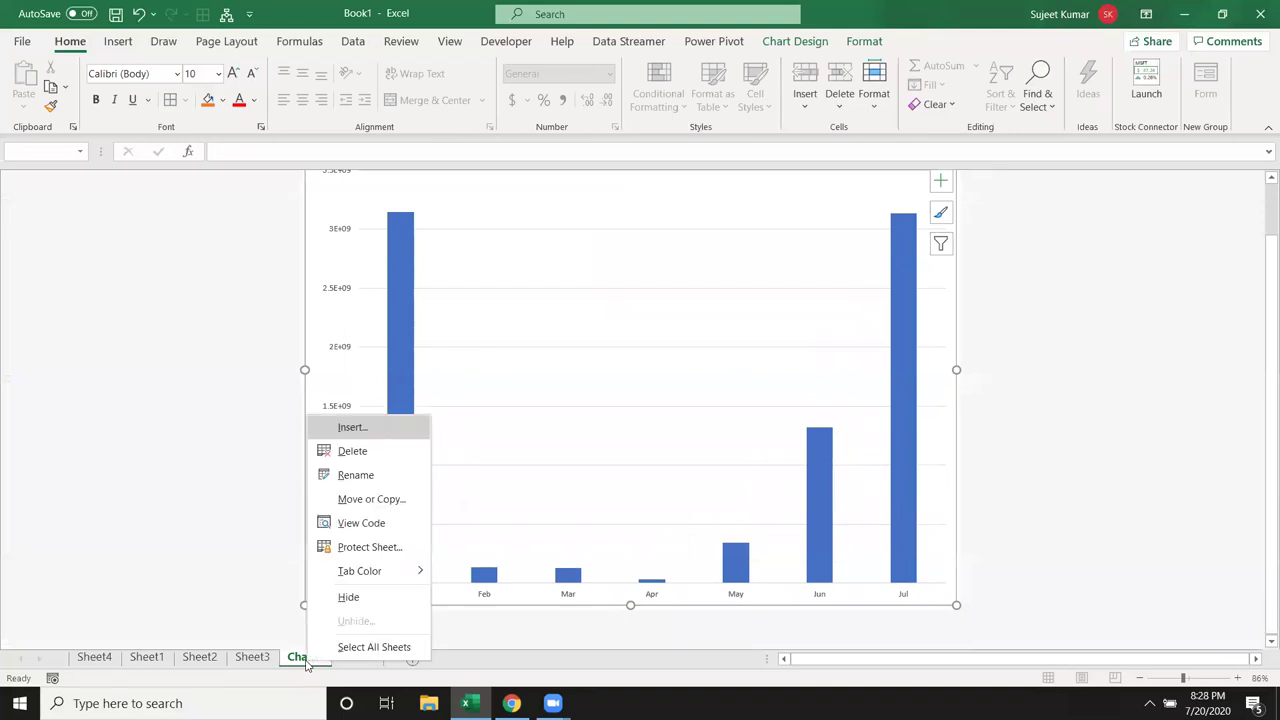
pyautogui.click(358, 455)
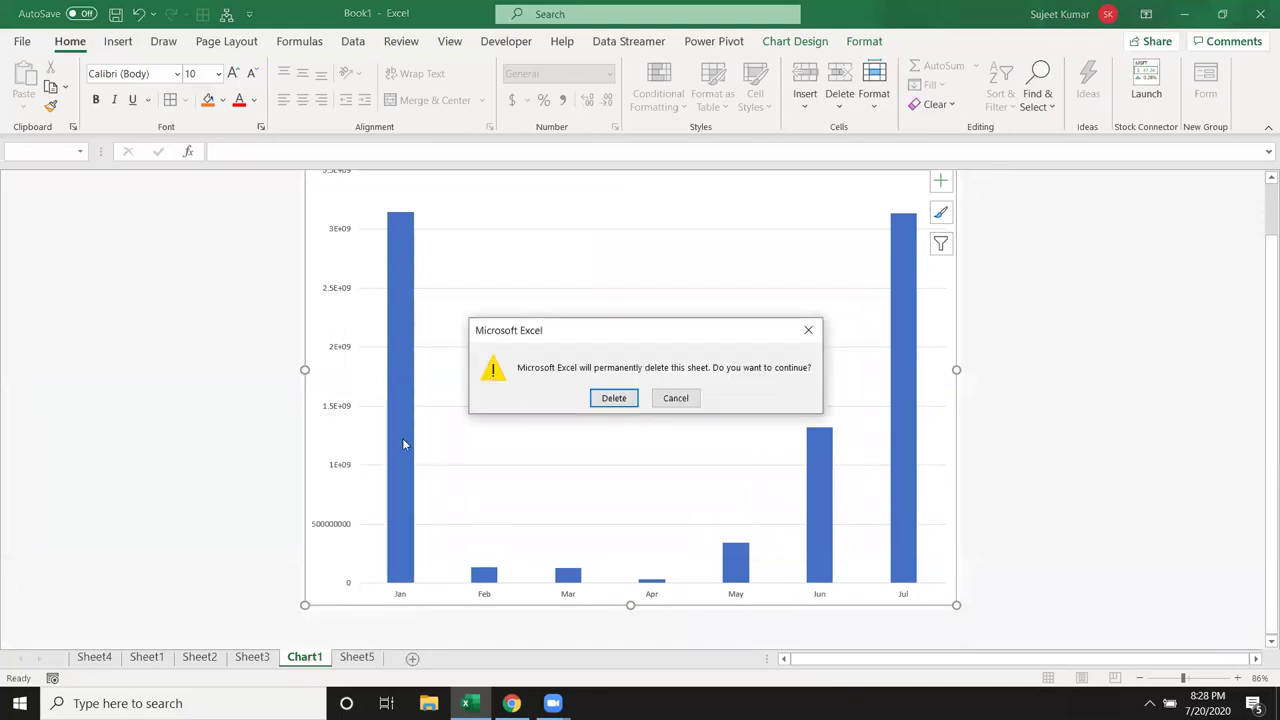
pyautogui.click(612, 398)
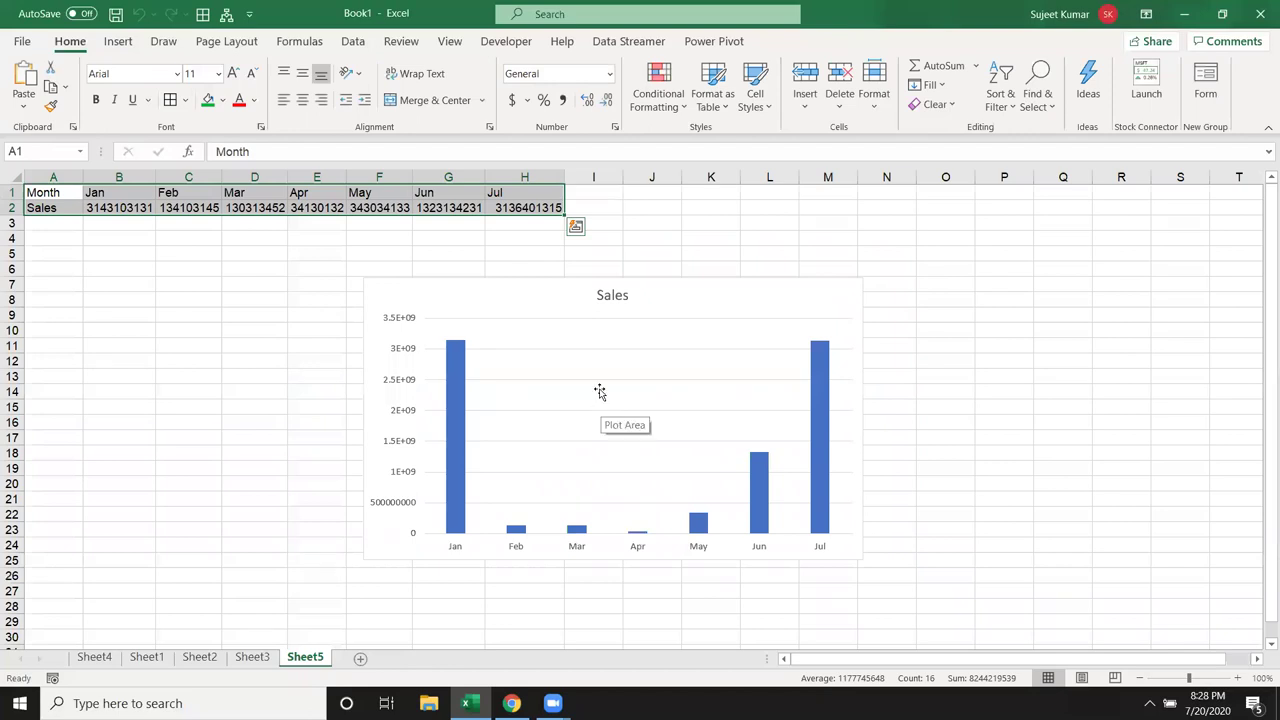
pyautogui.moveTo(515, 309); pyautogui.dragTo(407, 335)
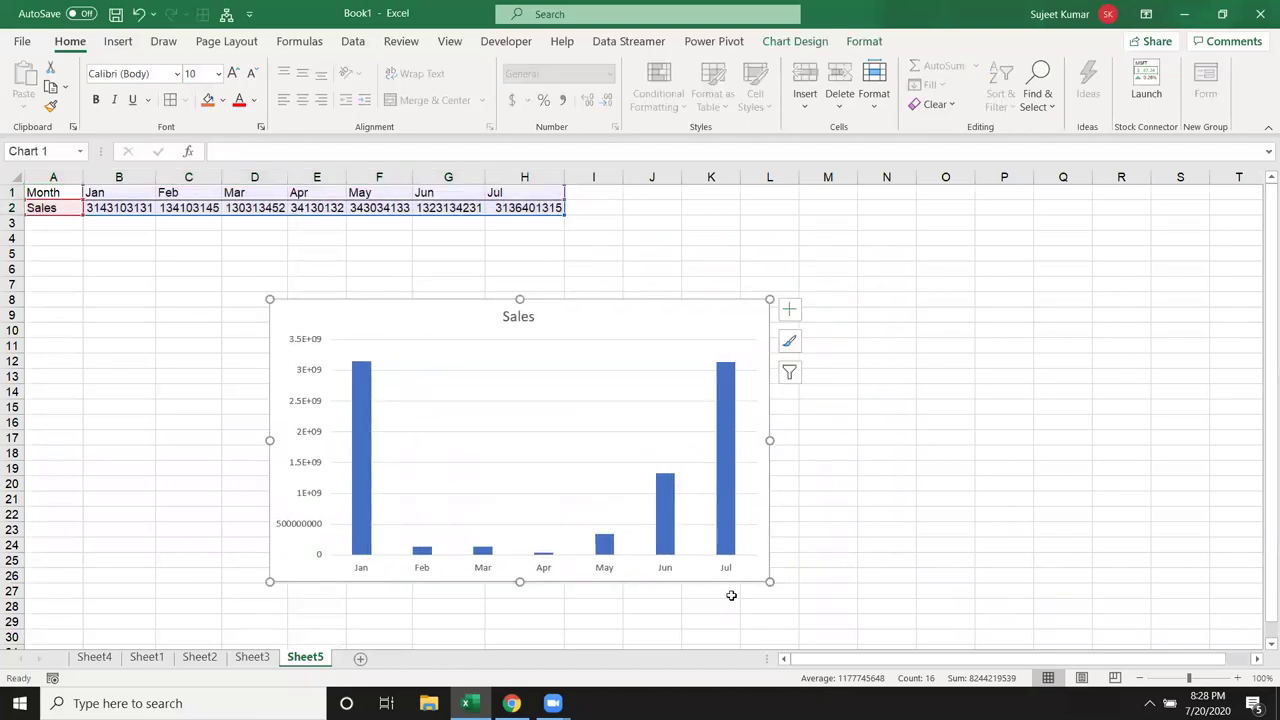
pyautogui.click(858, 503)
pyautogui.click(660, 365)
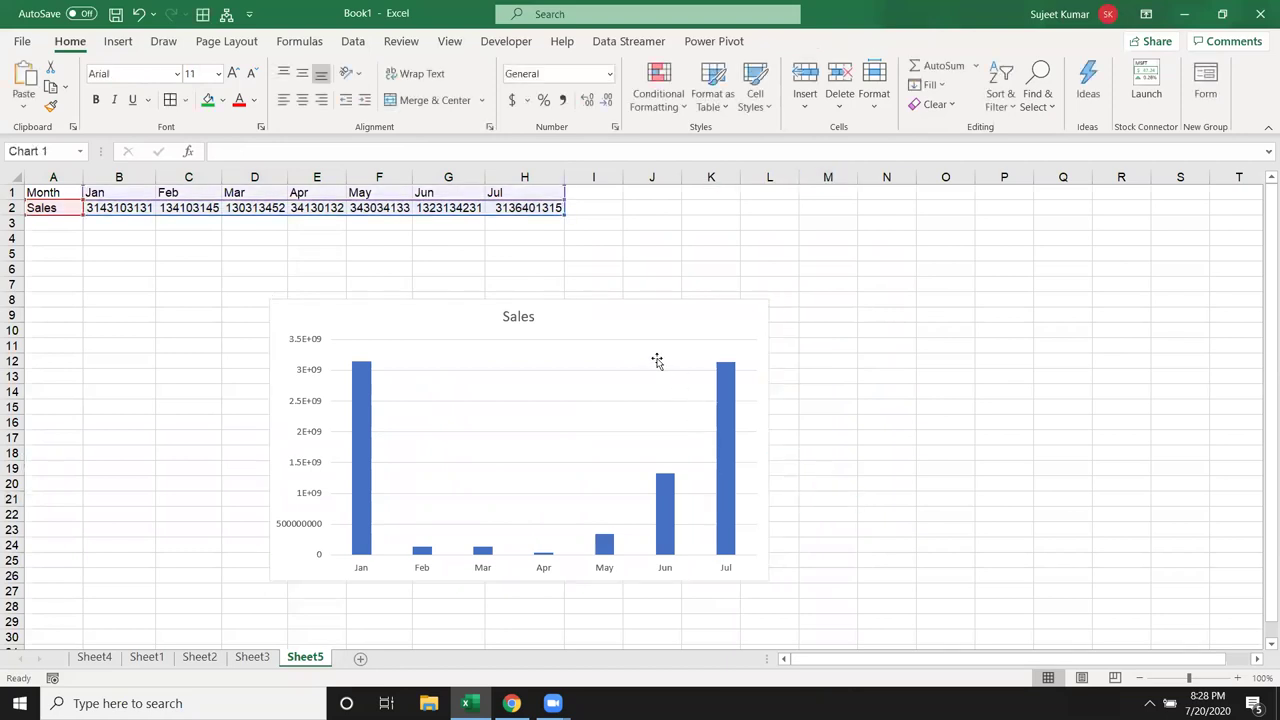
pyautogui.click(593, 324)
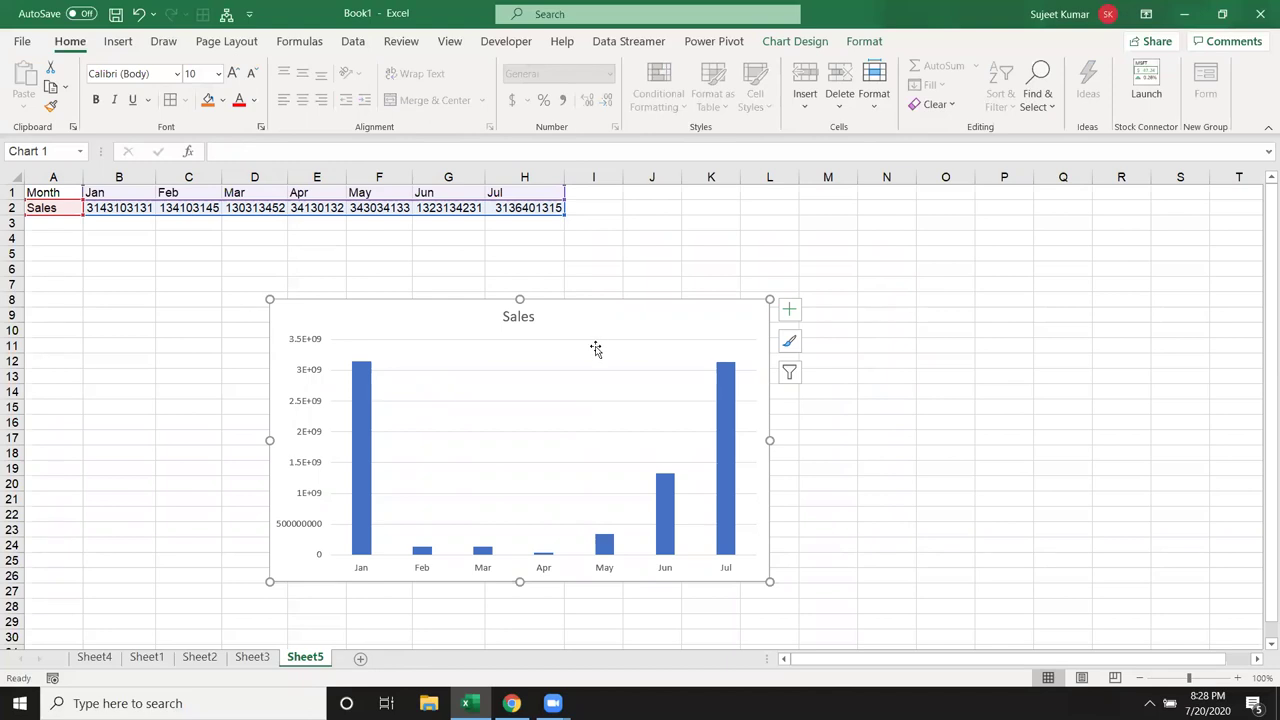
pyautogui.click(595, 348)
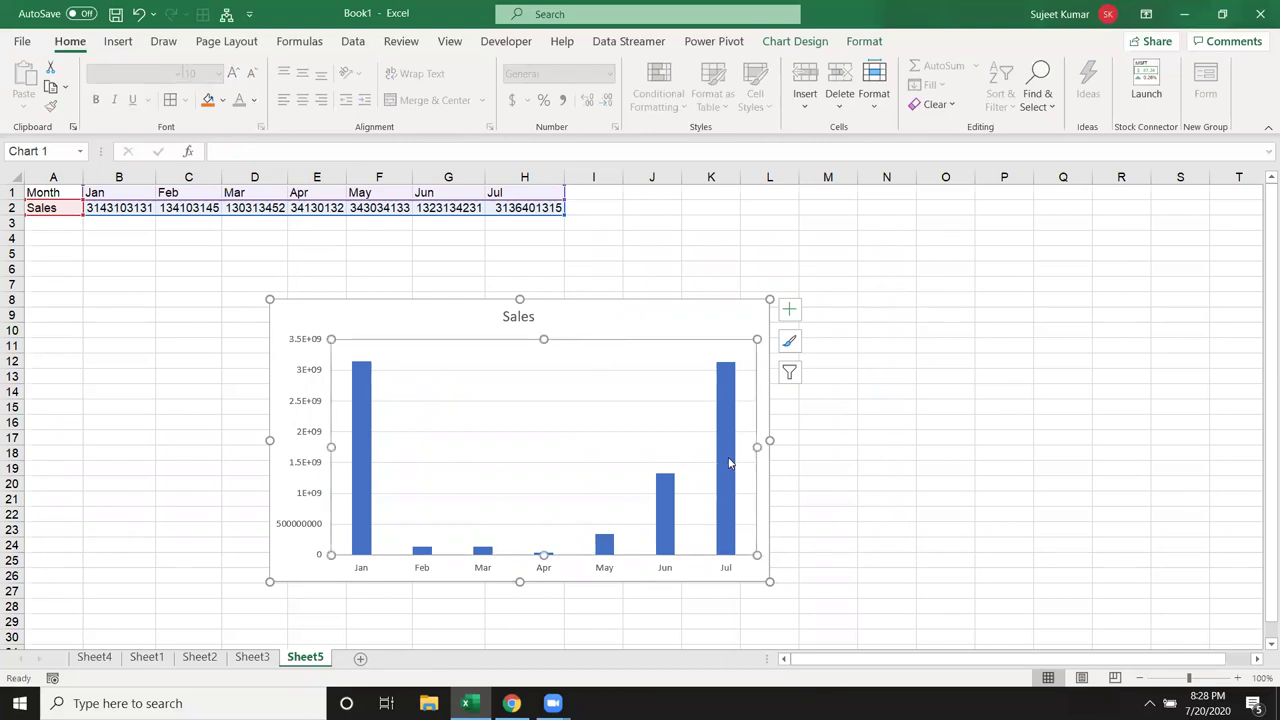
pyautogui.click(733, 462)
pyautogui.click(545, 569)
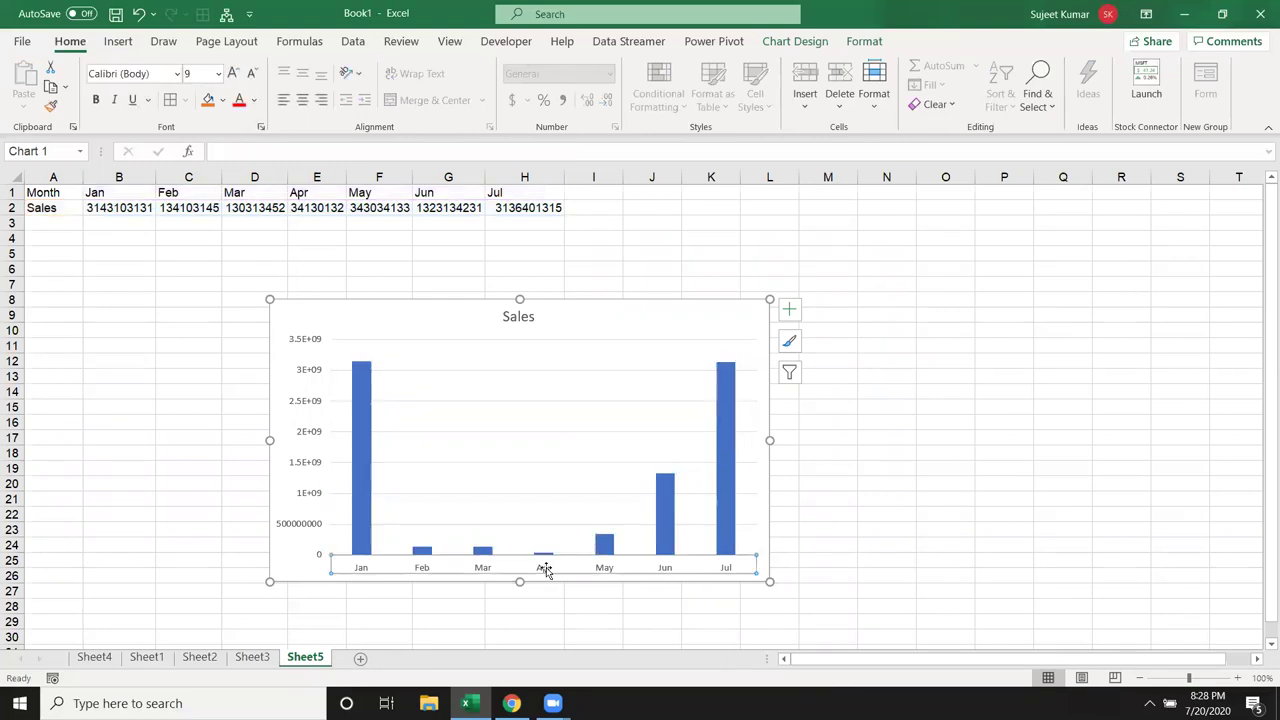
pyautogui.click(286, 459)
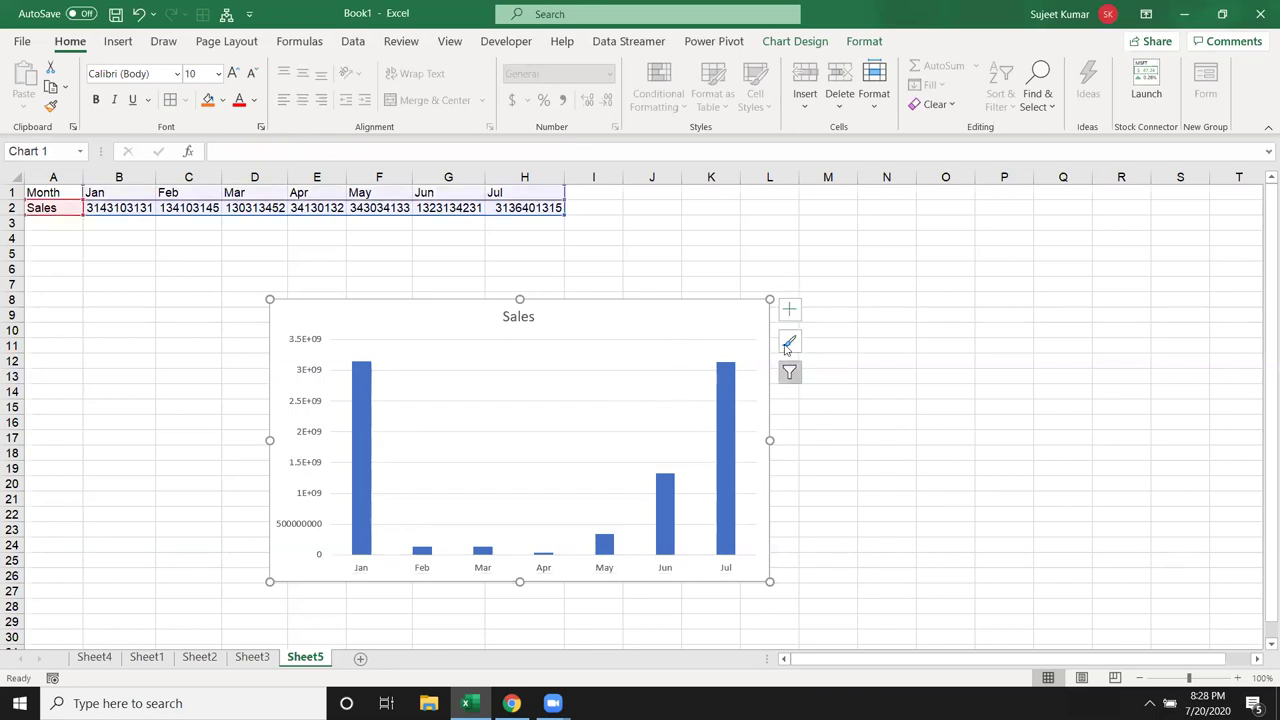
pyautogui.click(790, 311)
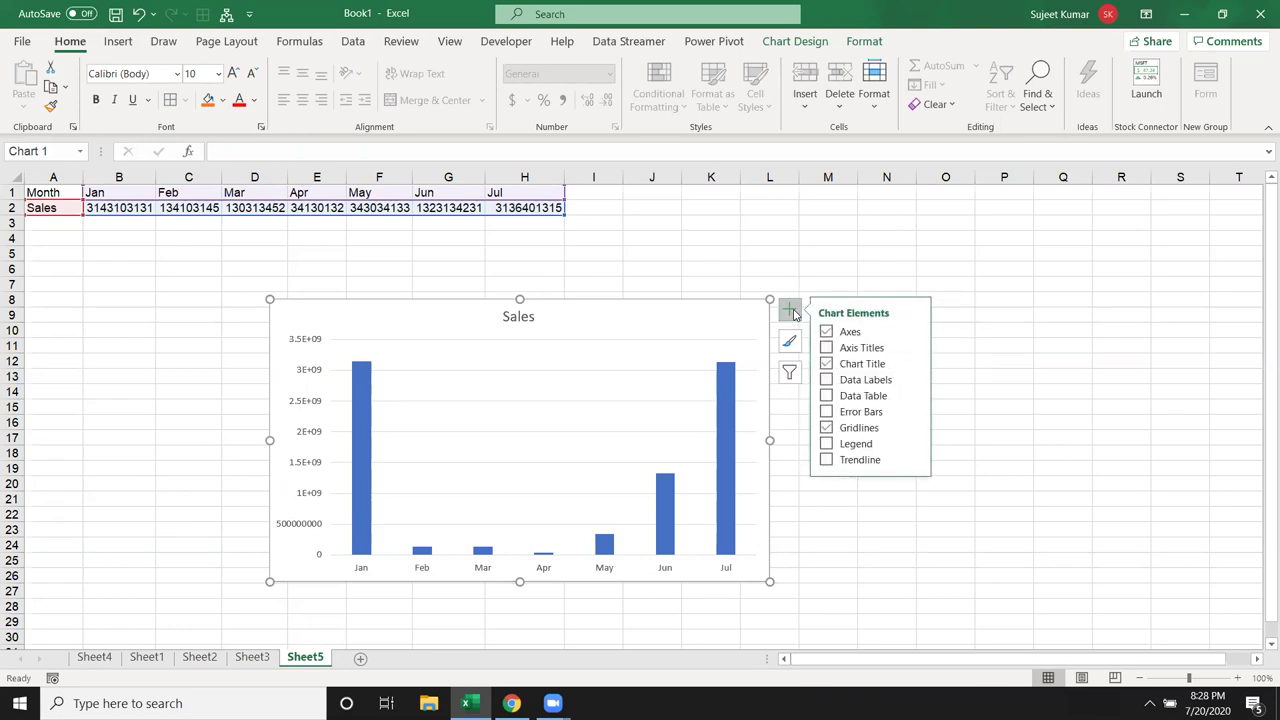
pyautogui.click(826, 347)
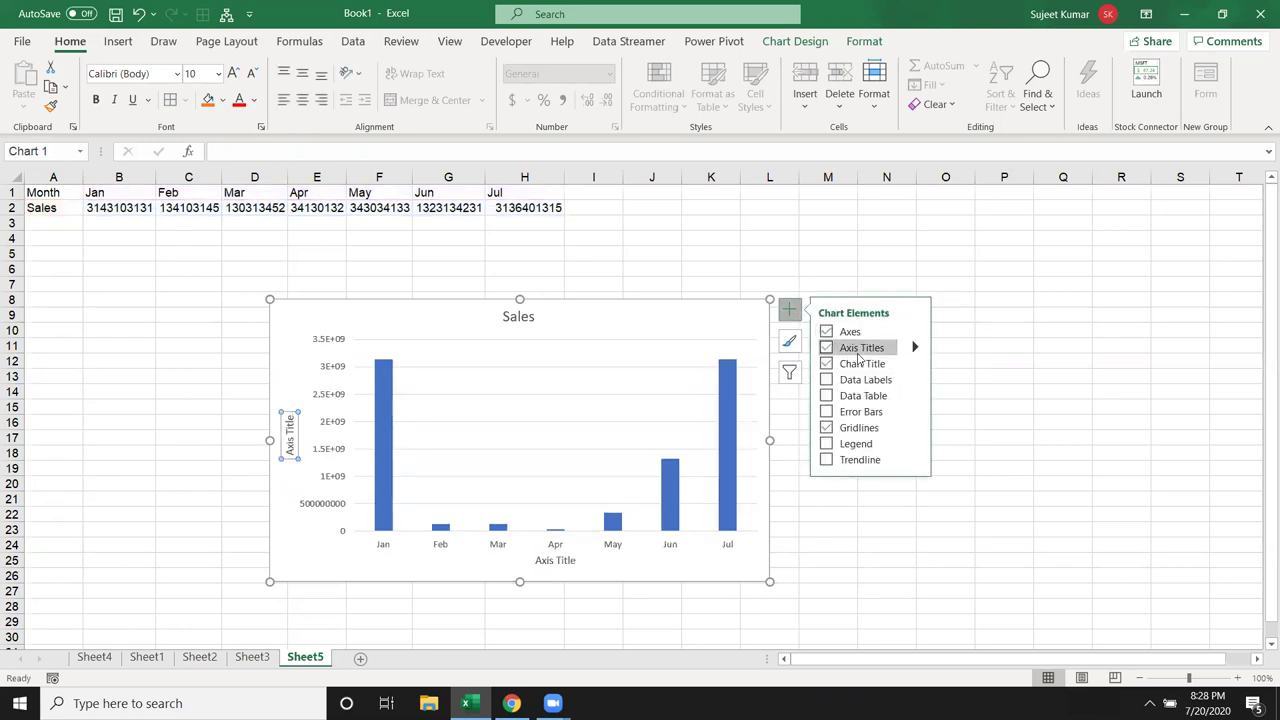
pyautogui.click(826, 347)
pyautogui.click(826, 379)
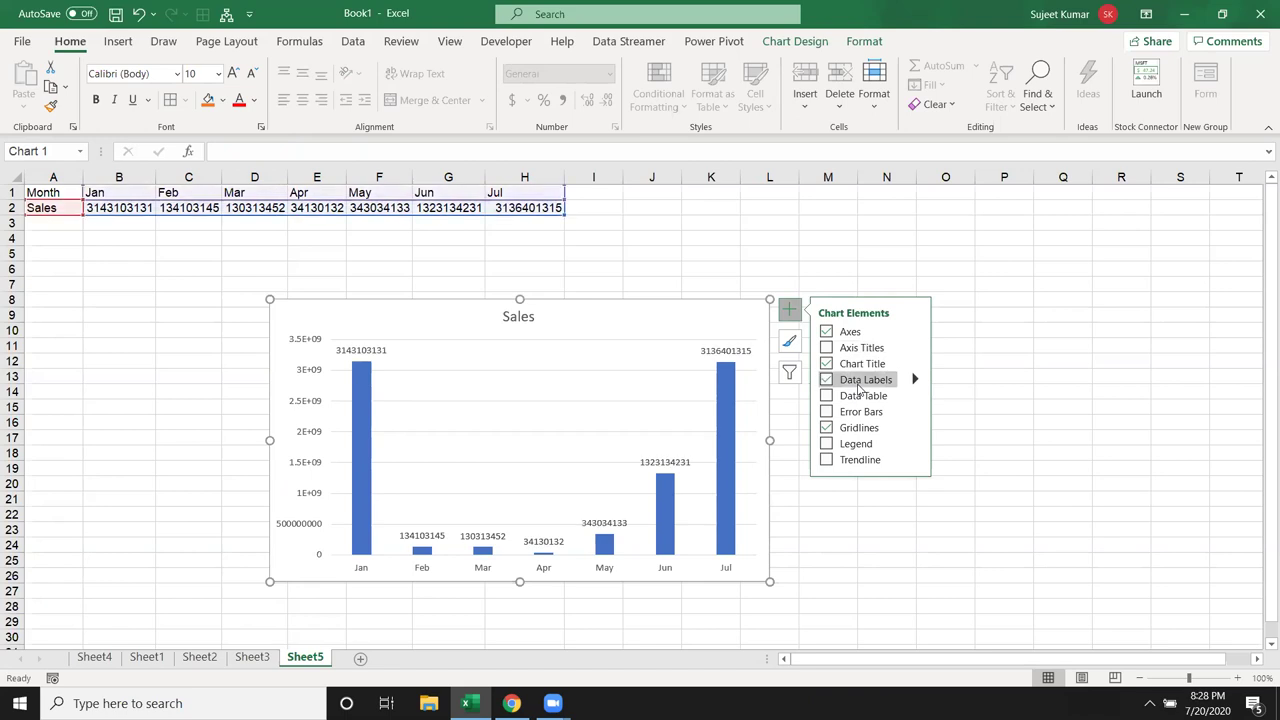
pyautogui.click(858, 382)
pyautogui.click(857, 396)
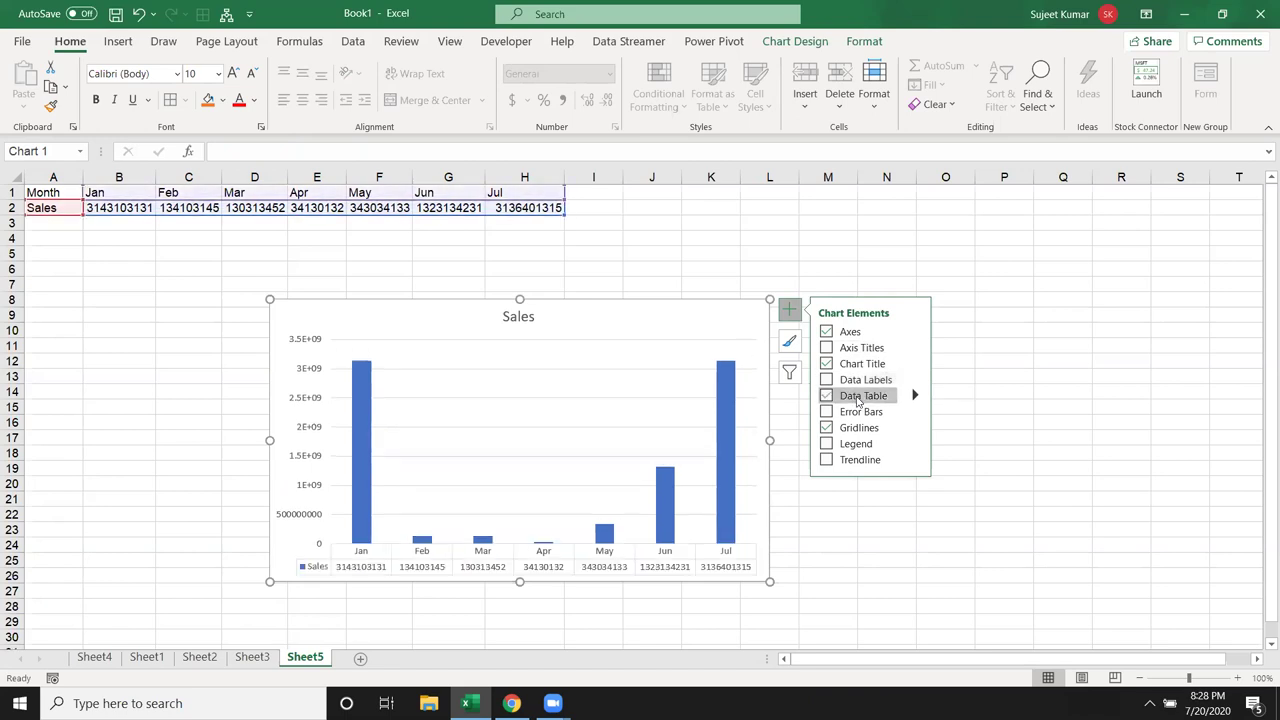
pyautogui.click(857, 397)
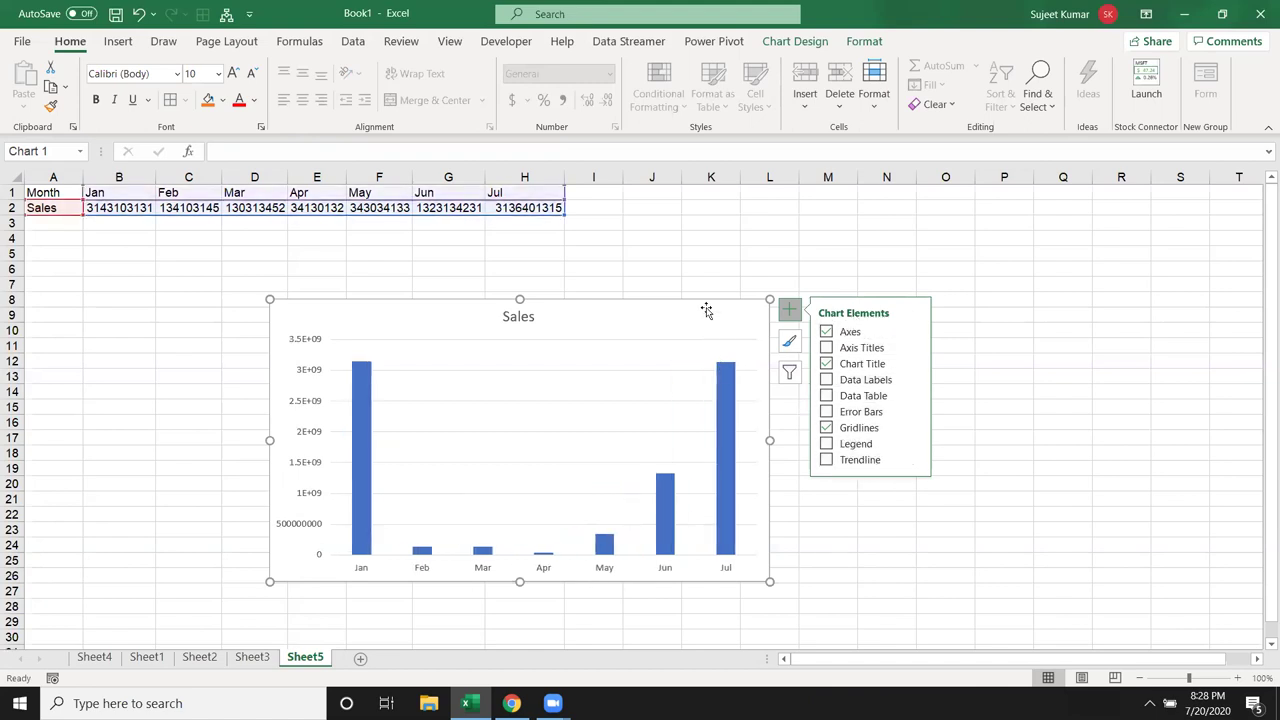
pyautogui.click(792, 345)
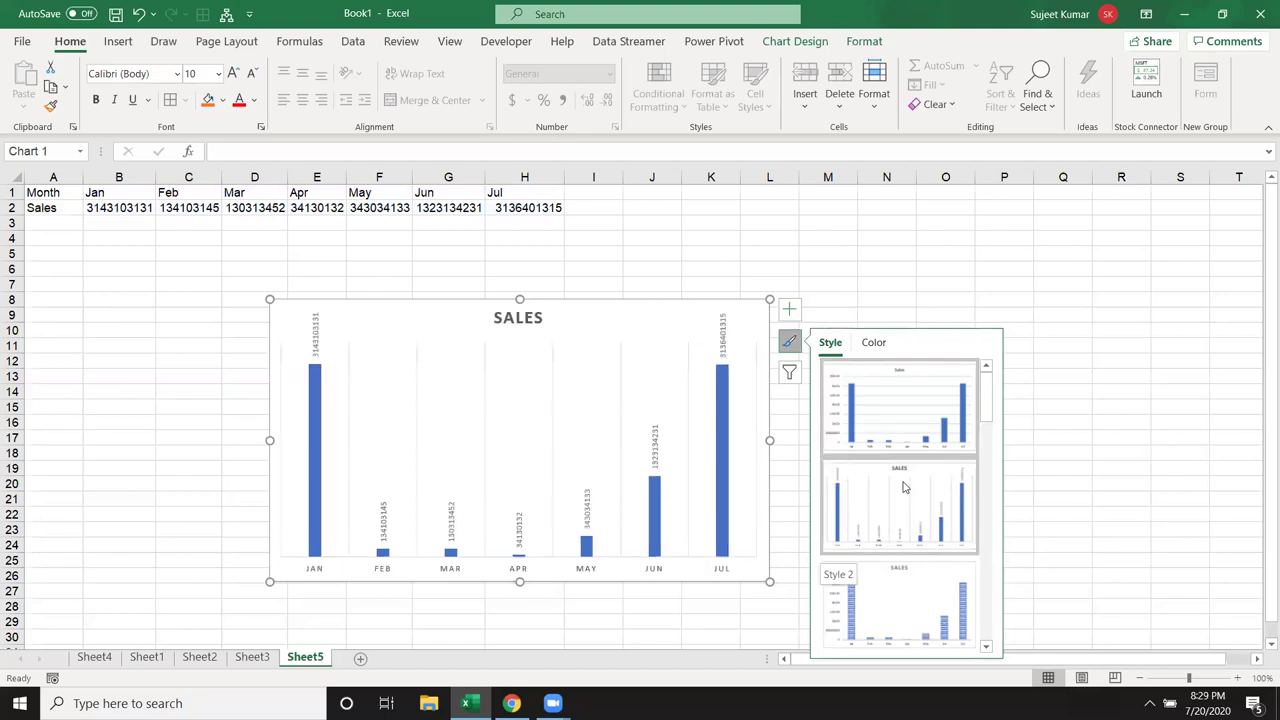
pyautogui.scroll(-5, 903, 487)
pyautogui.scroll(-5, 896, 498)
pyautogui.scroll(-3, 896, 505)
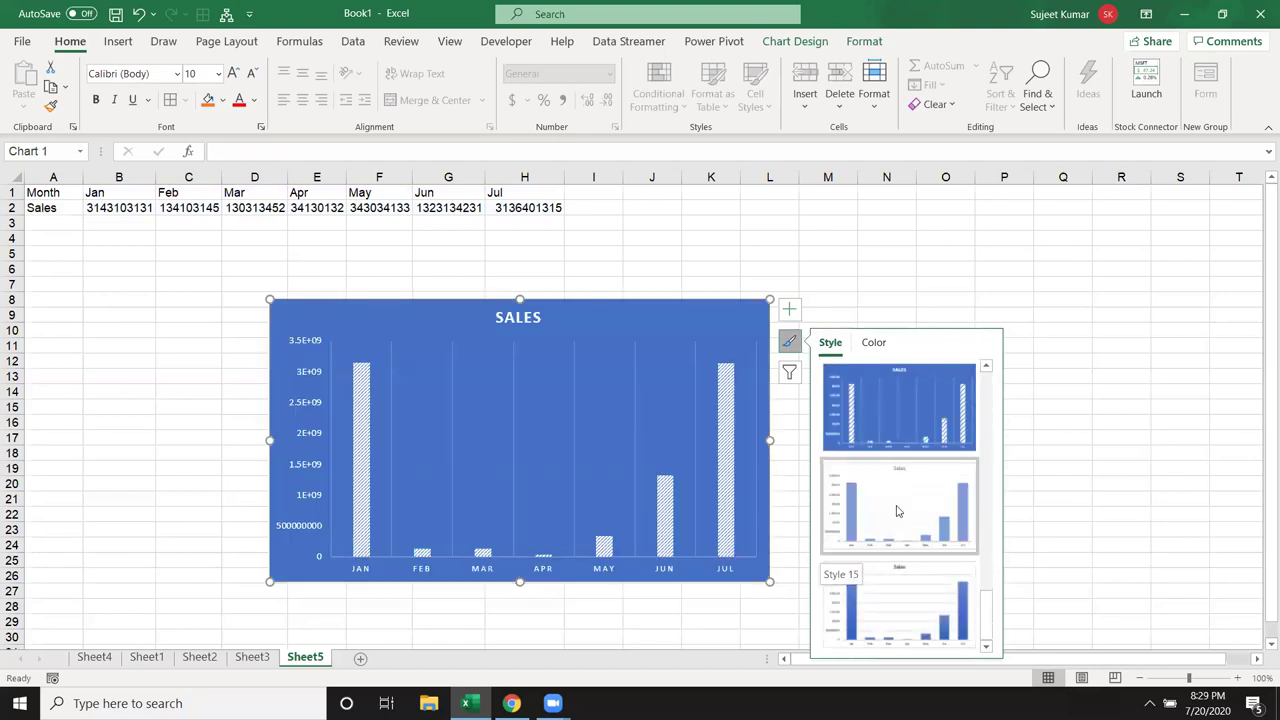
pyautogui.scroll(7, 896, 516)
pyautogui.scroll(6, 910, 560)
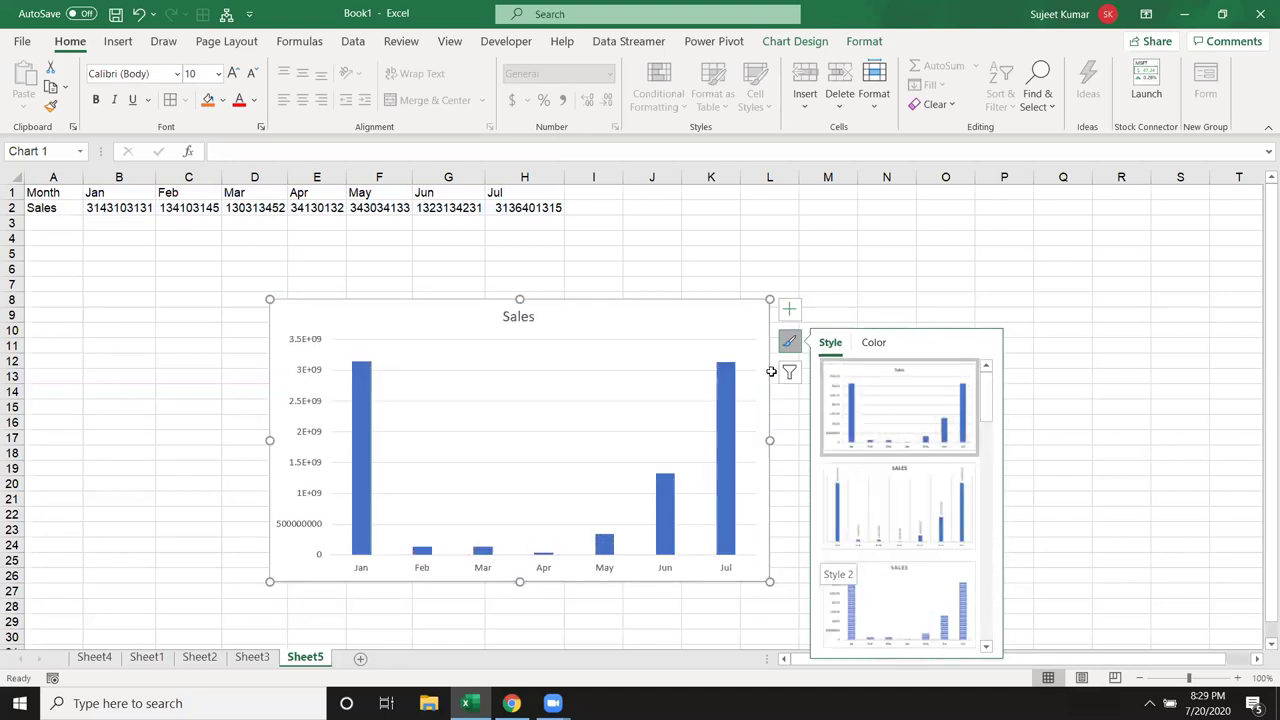
pyautogui.click(800, 42)
pyautogui.click(746, 101)
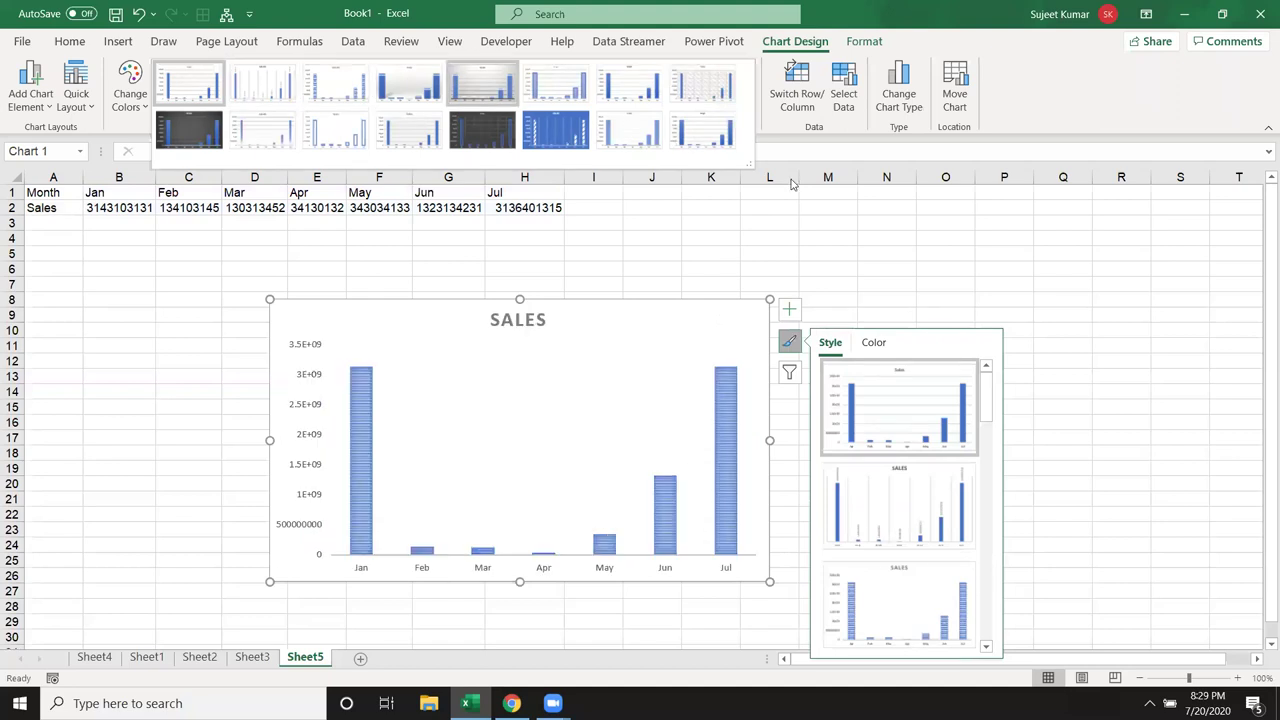
pyautogui.click(740, 308)
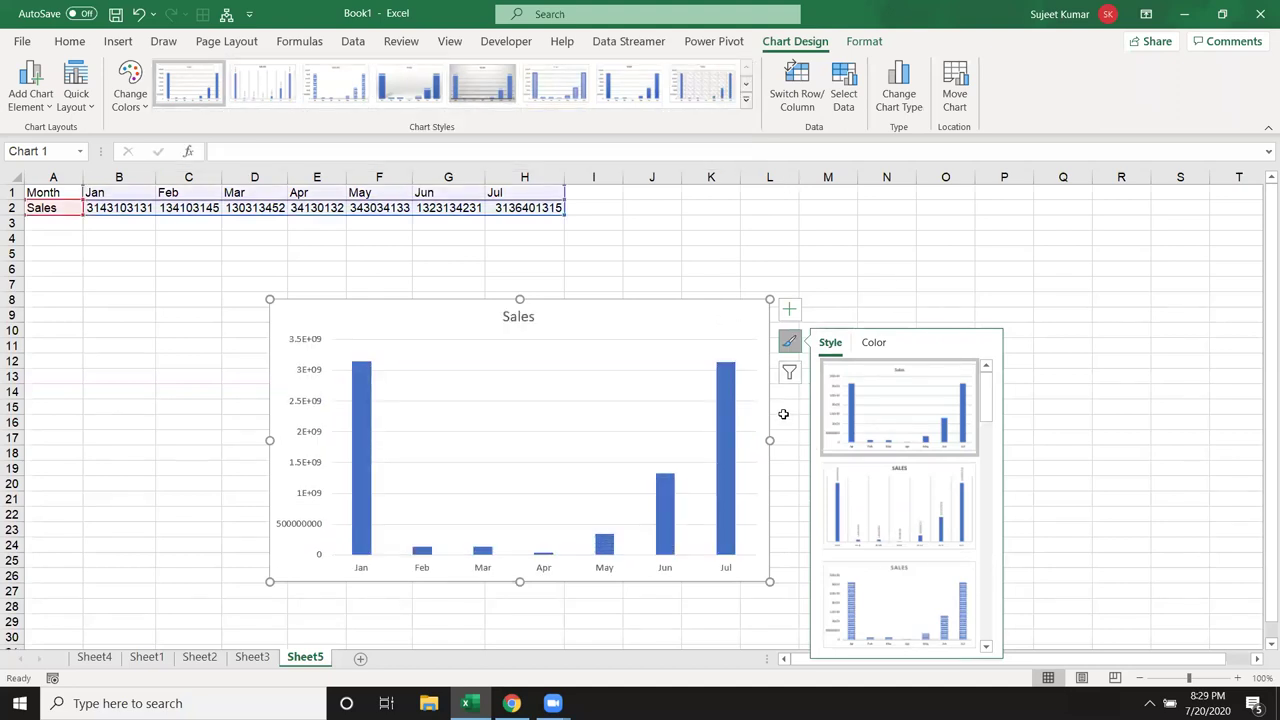
pyautogui.click(783, 414)
pyautogui.click(575, 489)
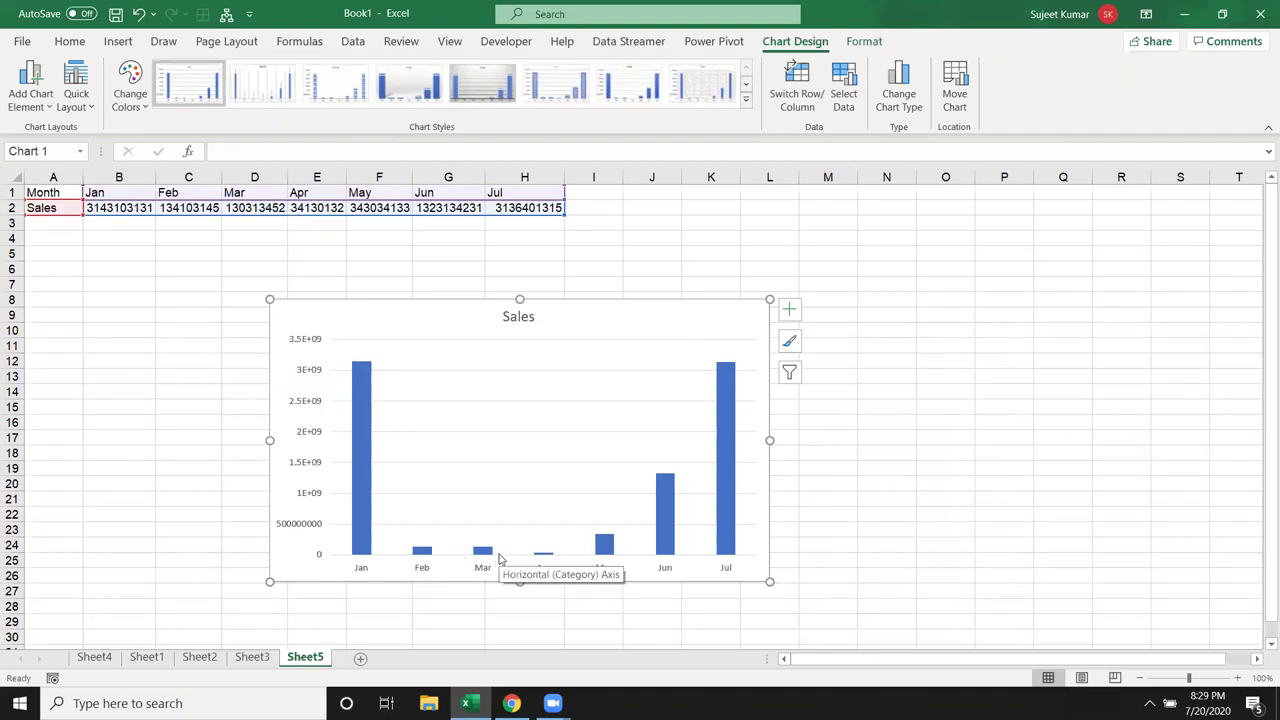
# Step: Filter Feb, Mar and Apr out of the Sales chart, leaving Jan, May, Jun, Jul
pyautogui.click(216, 247)
pyautogui.moveTo(254, 177); pyautogui.dragTo(380, 177)
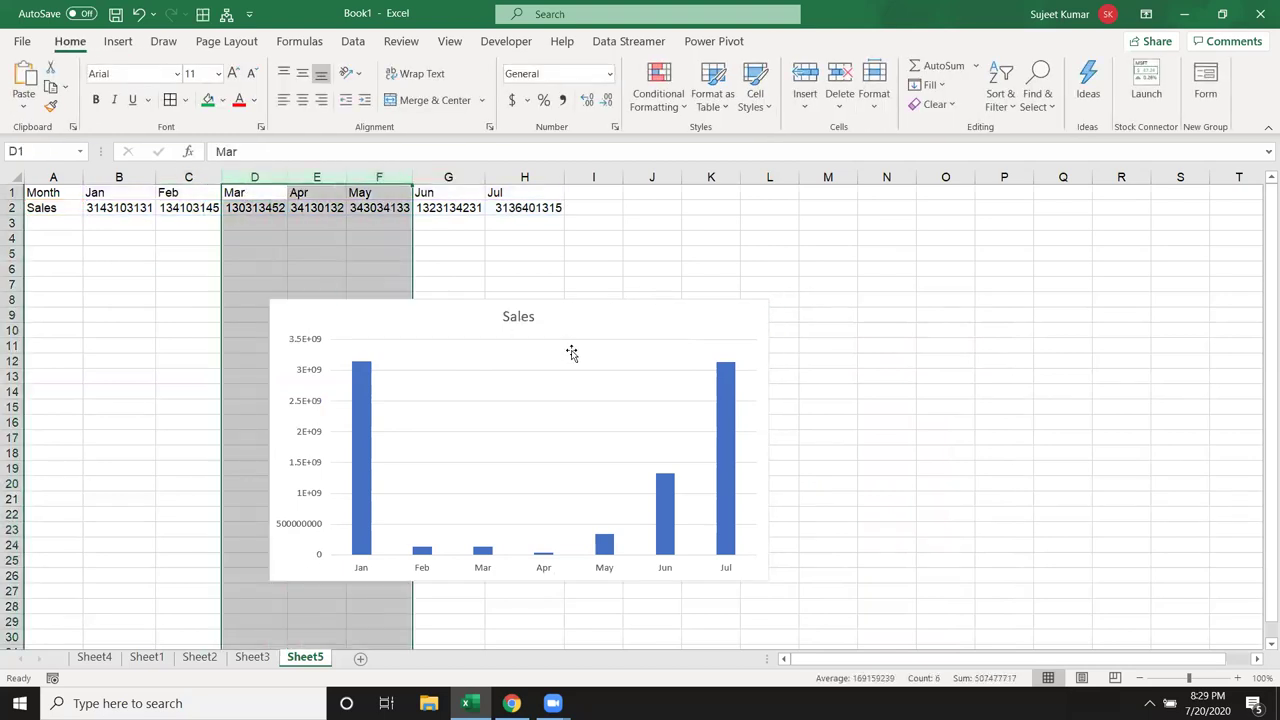
pyautogui.click(585, 323)
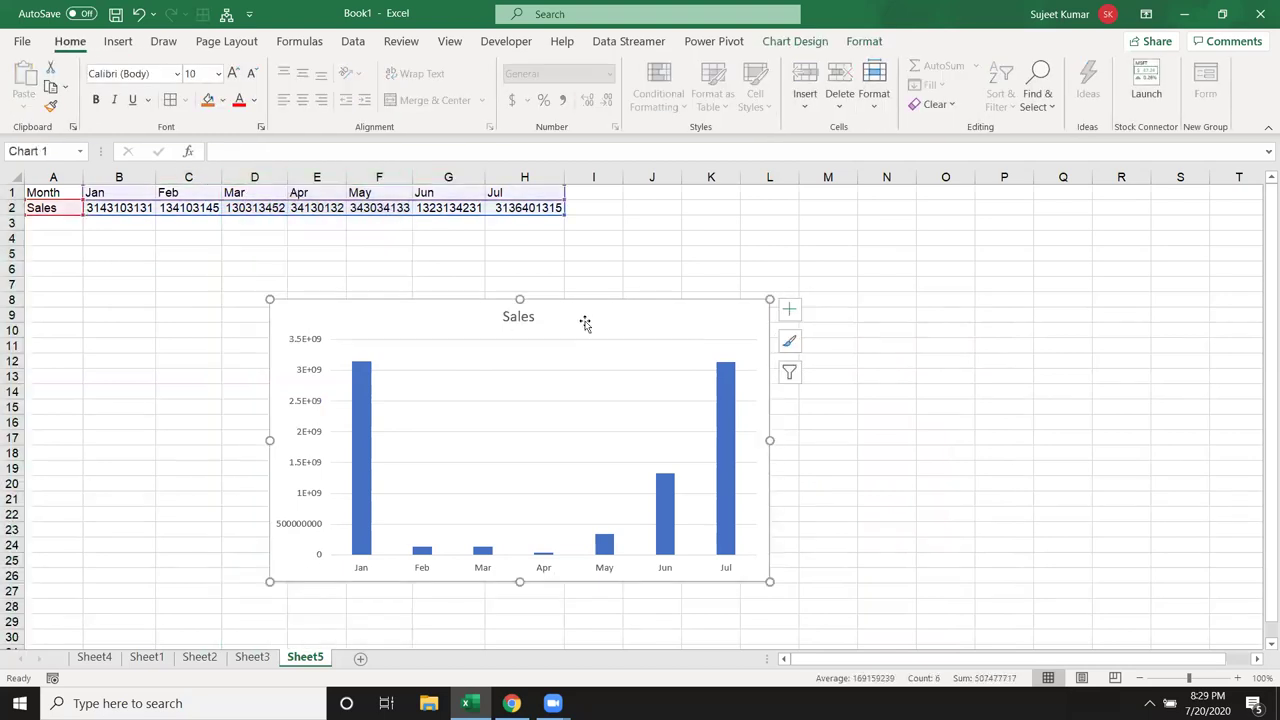
pyautogui.click(791, 373)
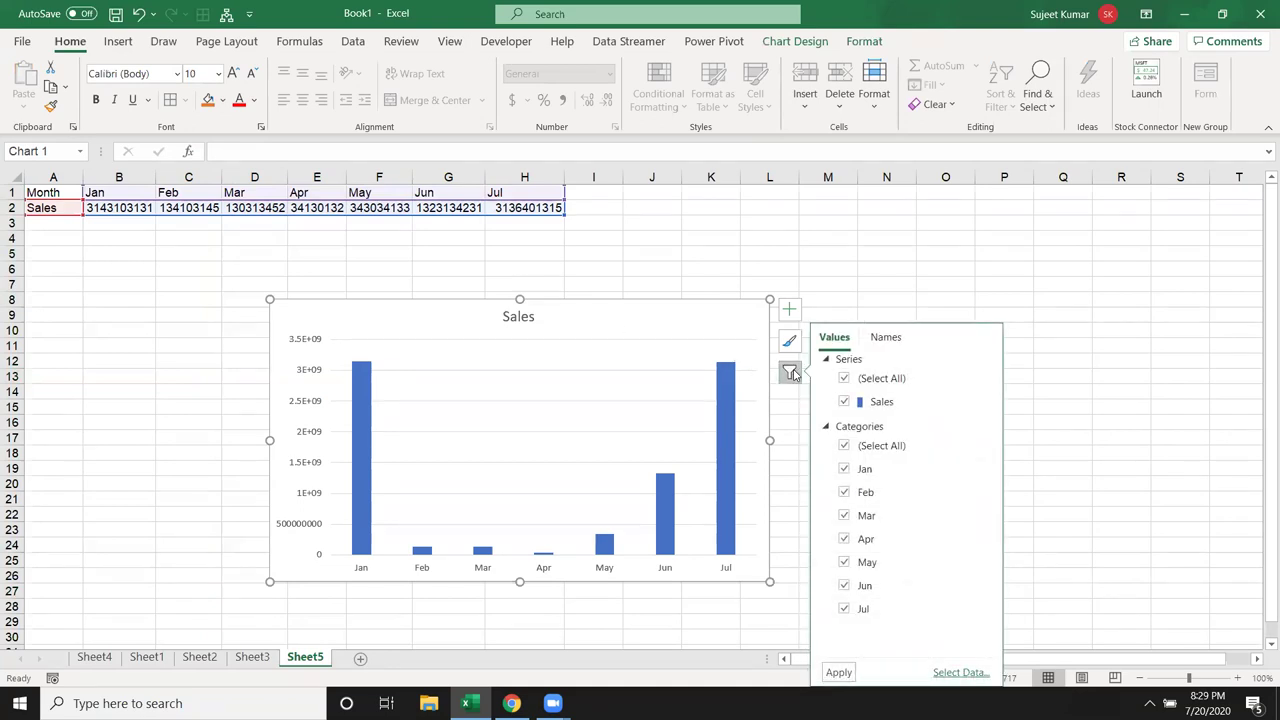
pyautogui.click(845, 492)
pyautogui.click(845, 517)
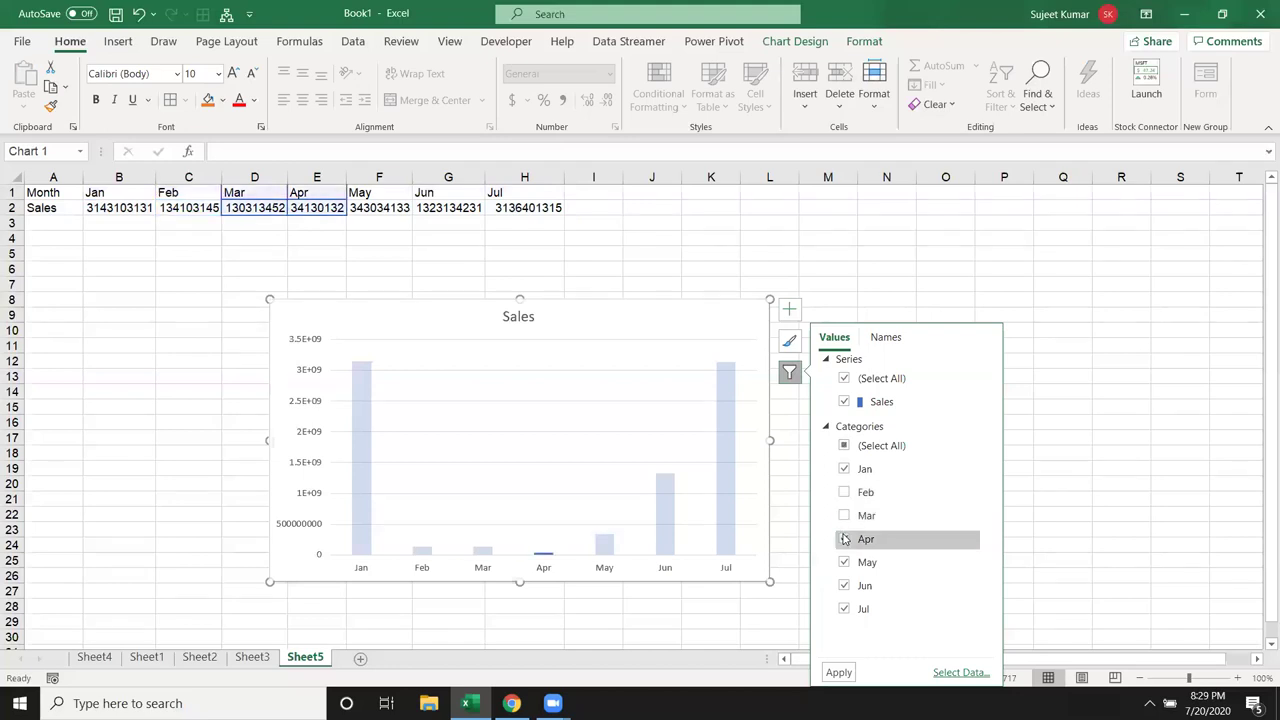
pyautogui.click(843, 540)
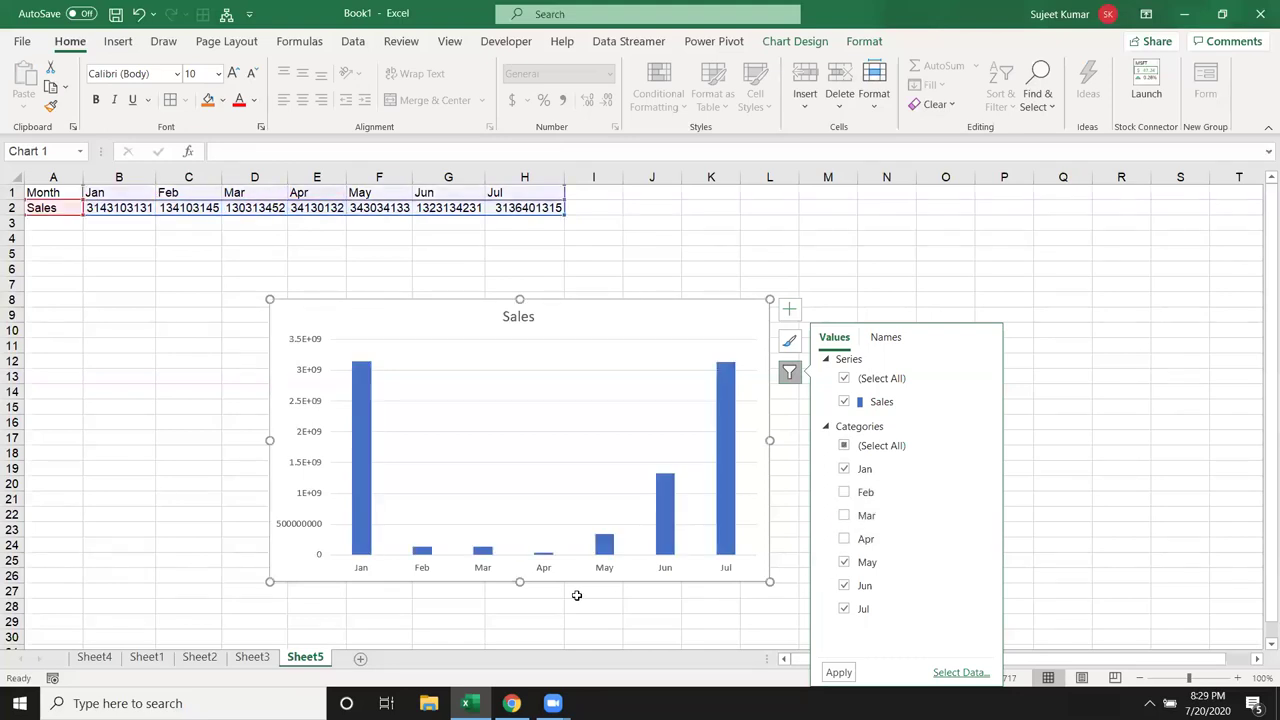
pyautogui.click(840, 672)
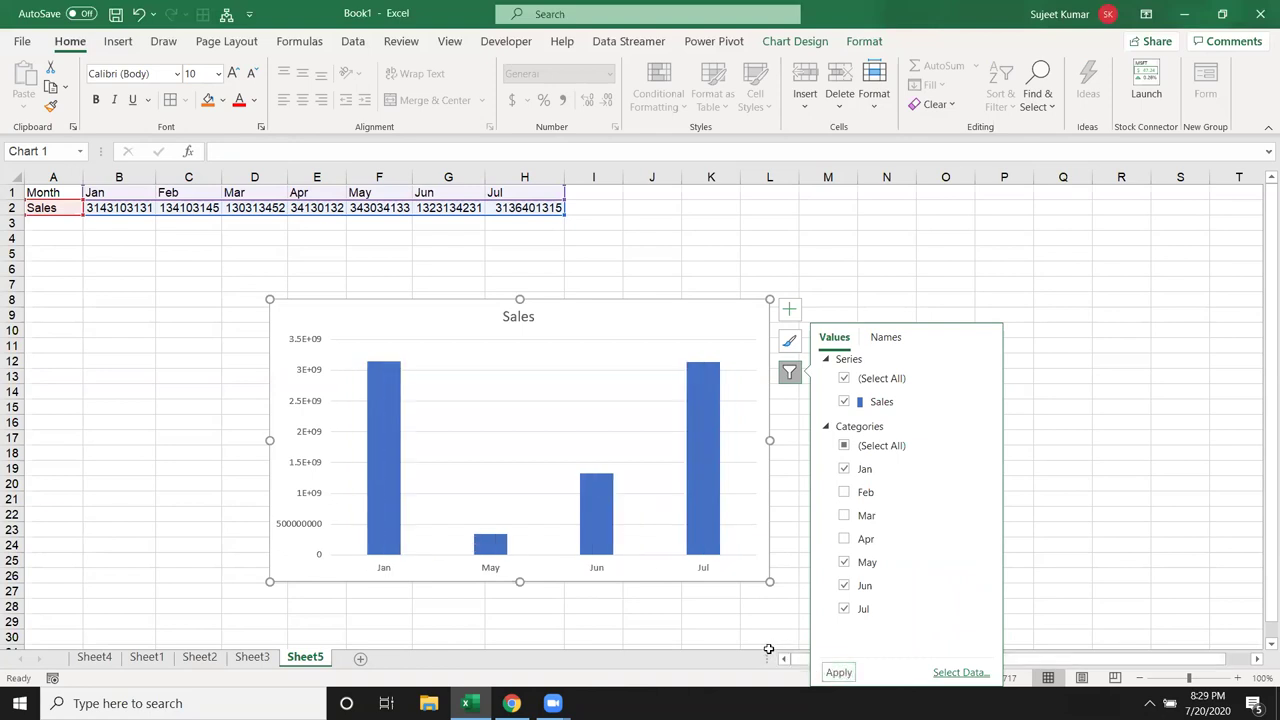
# Step: Restore Feb, Mar and Apr so all seven months plot, and close the filters
pyautogui.click(843, 539)
pyautogui.click(843, 515)
pyautogui.click(843, 493)
pyautogui.click(838, 672)
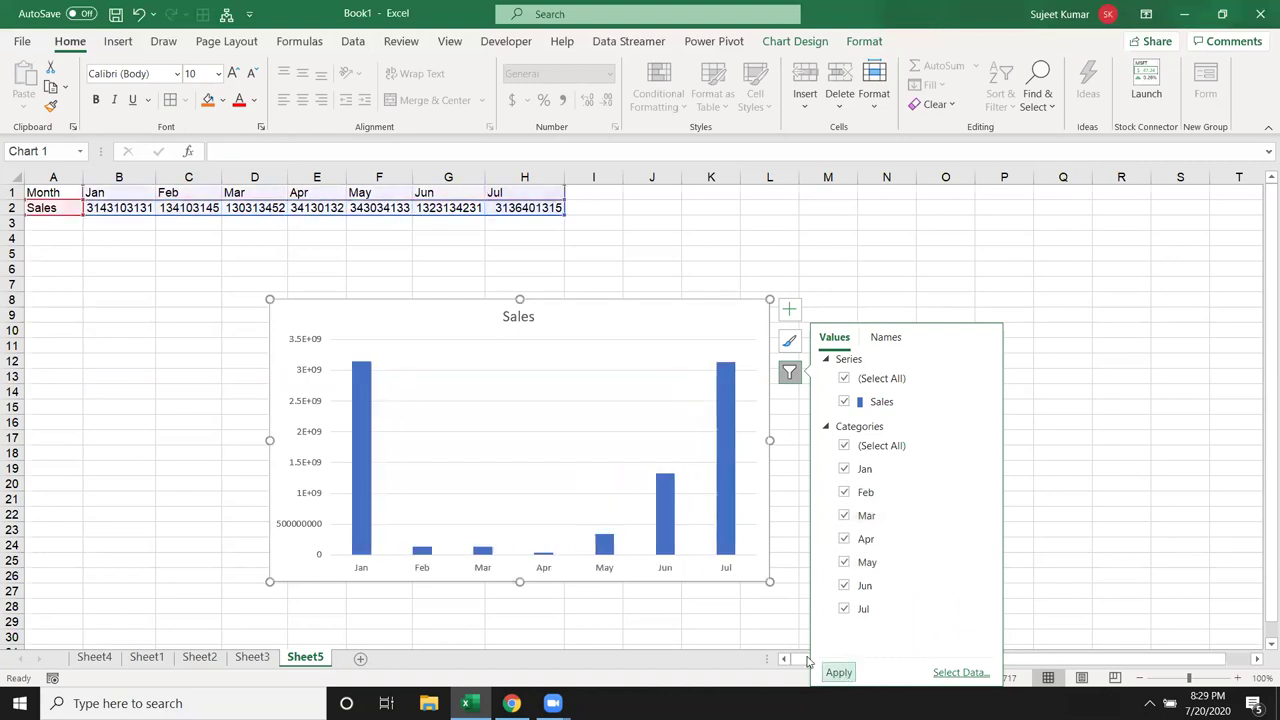
pyautogui.click(733, 270)
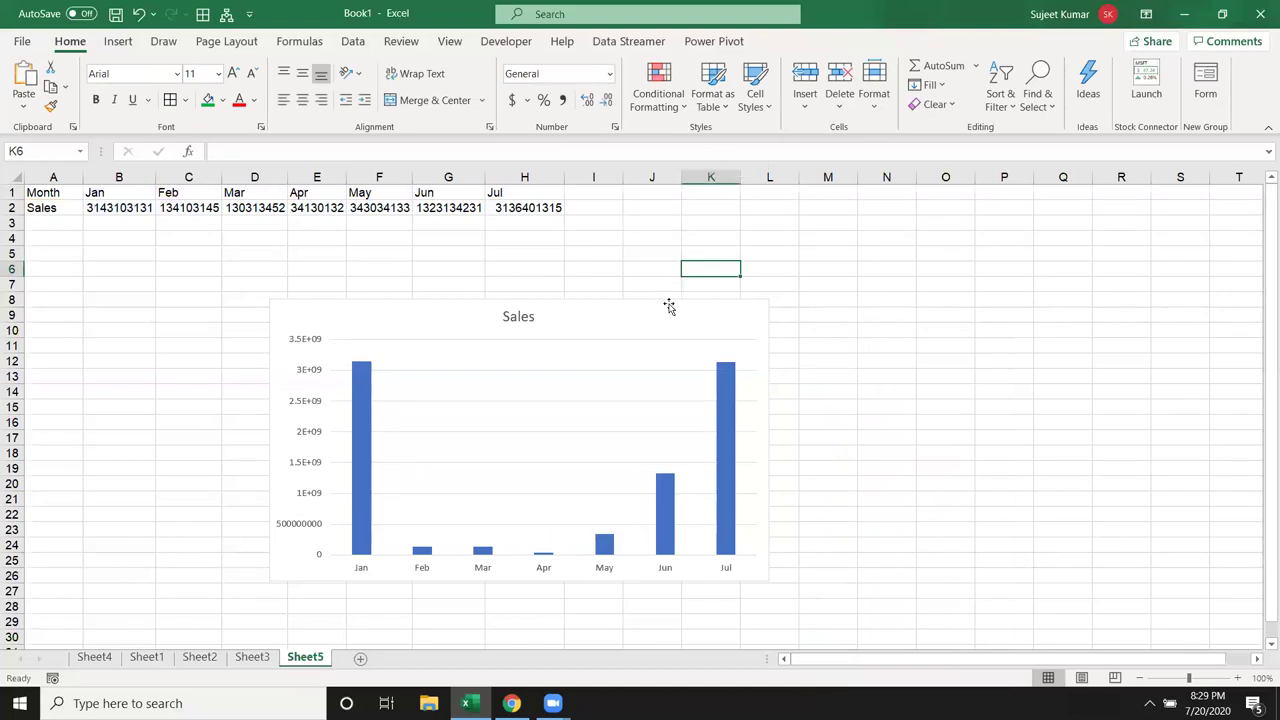
# Step: Shift the chart left and browse Chart Styles, Change Colors and Quick Layout without applying any
pyautogui.moveTo(660, 306); pyautogui.dragTo(554, 310)
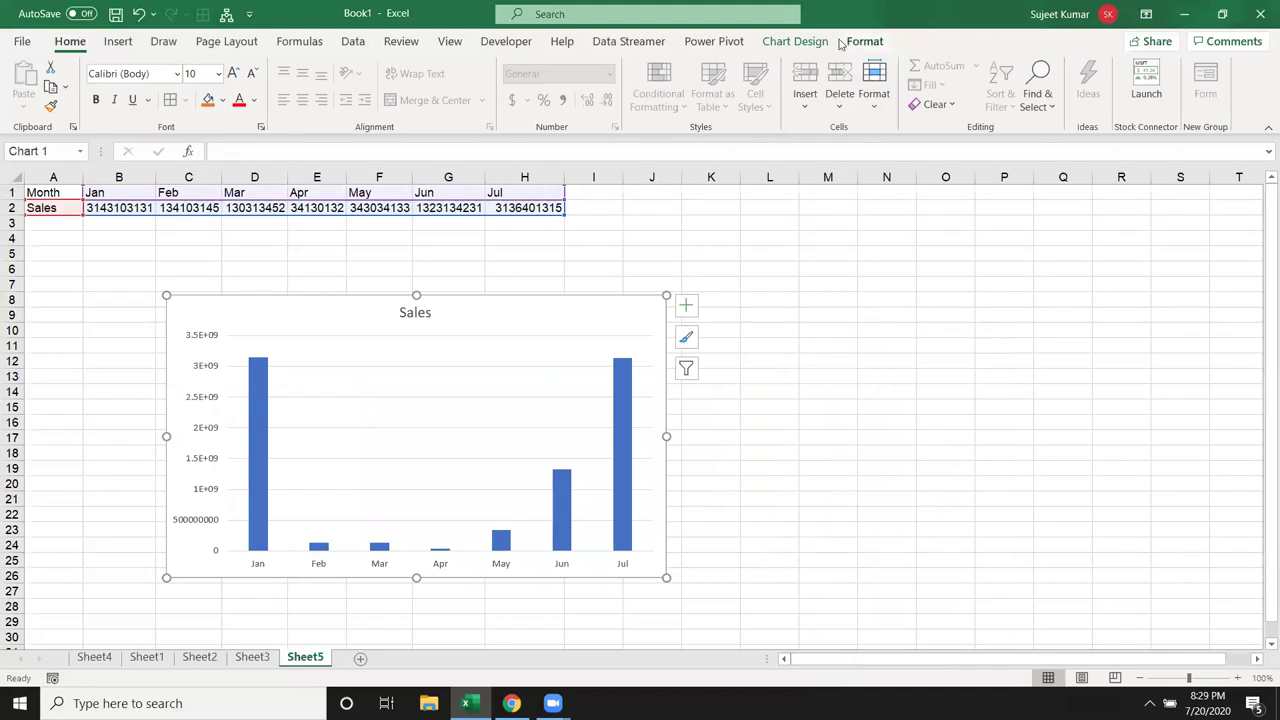
pyautogui.click(800, 41)
pyautogui.click(748, 110)
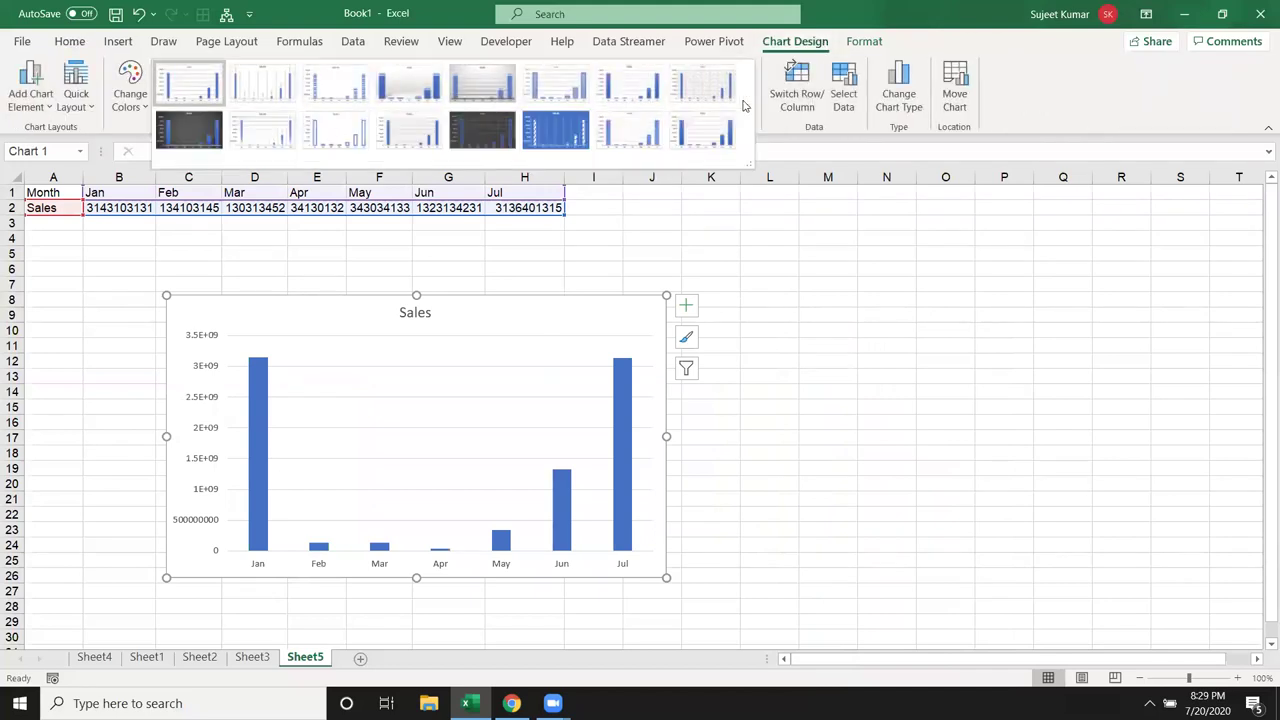
pyautogui.click(130, 95)
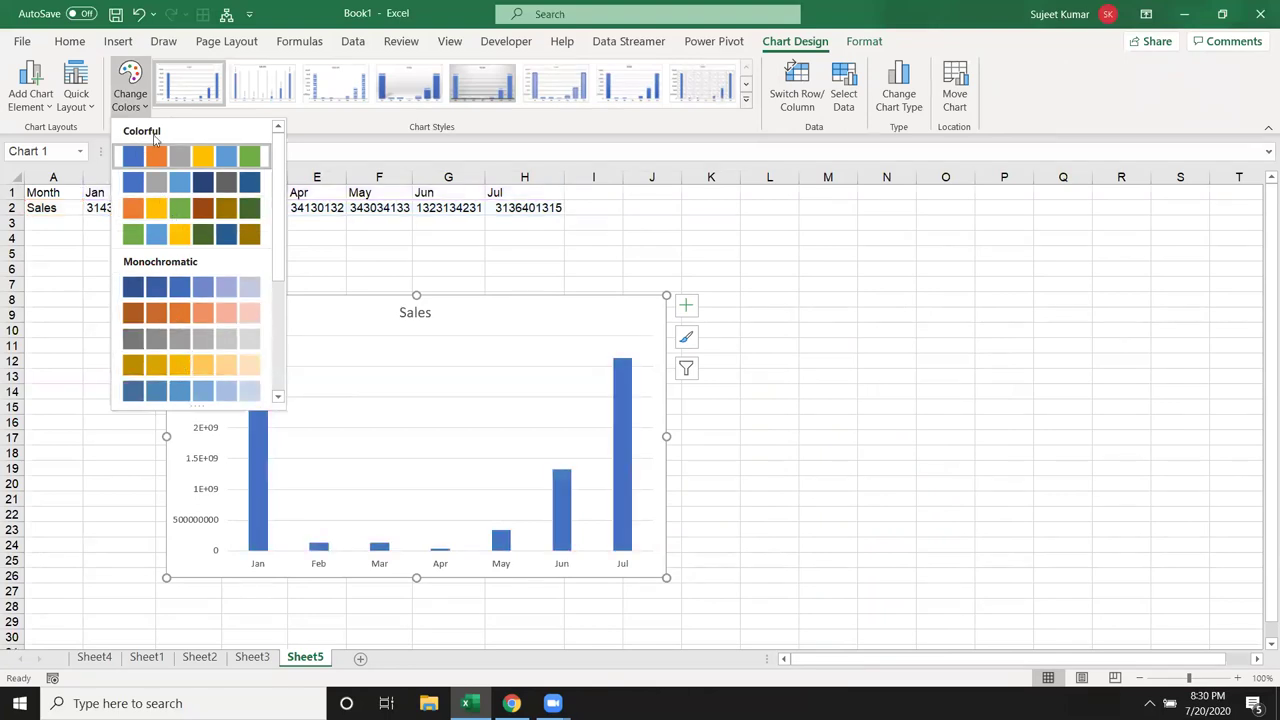
pyautogui.click(98, 122)
pyautogui.click(76, 100)
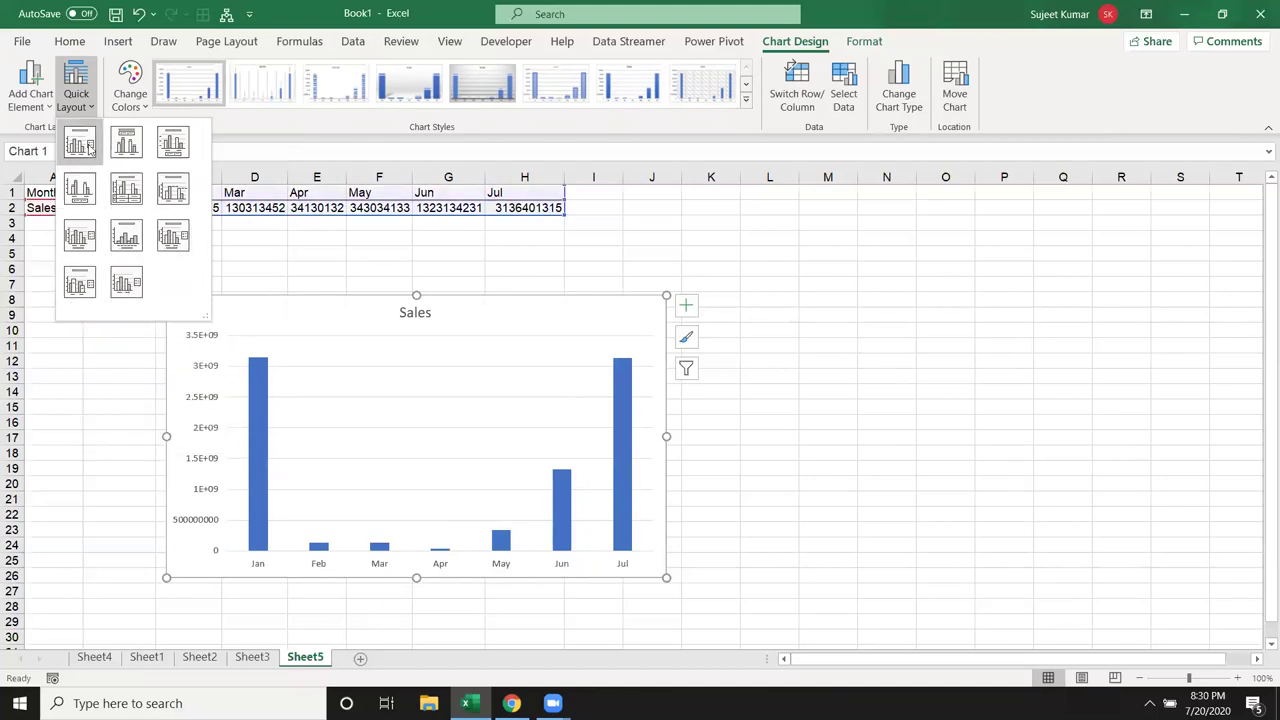
pyautogui.click(896, 375)
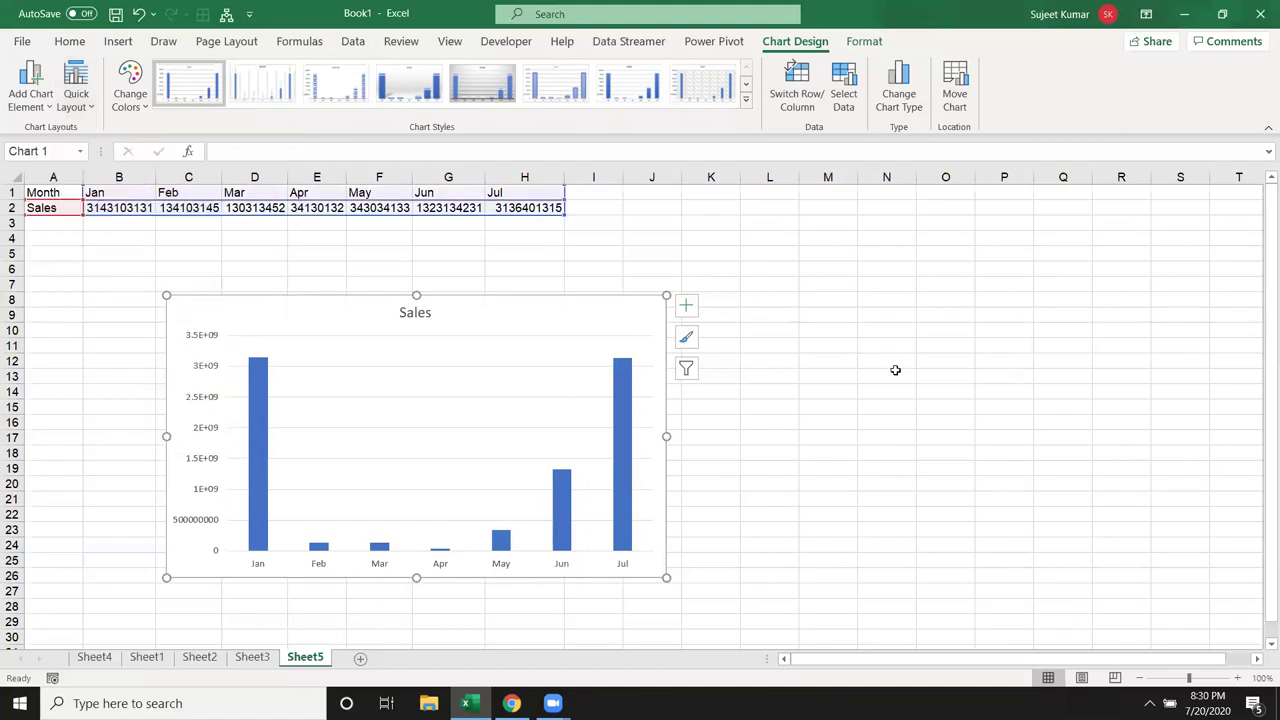
pyautogui.click(839, 467)
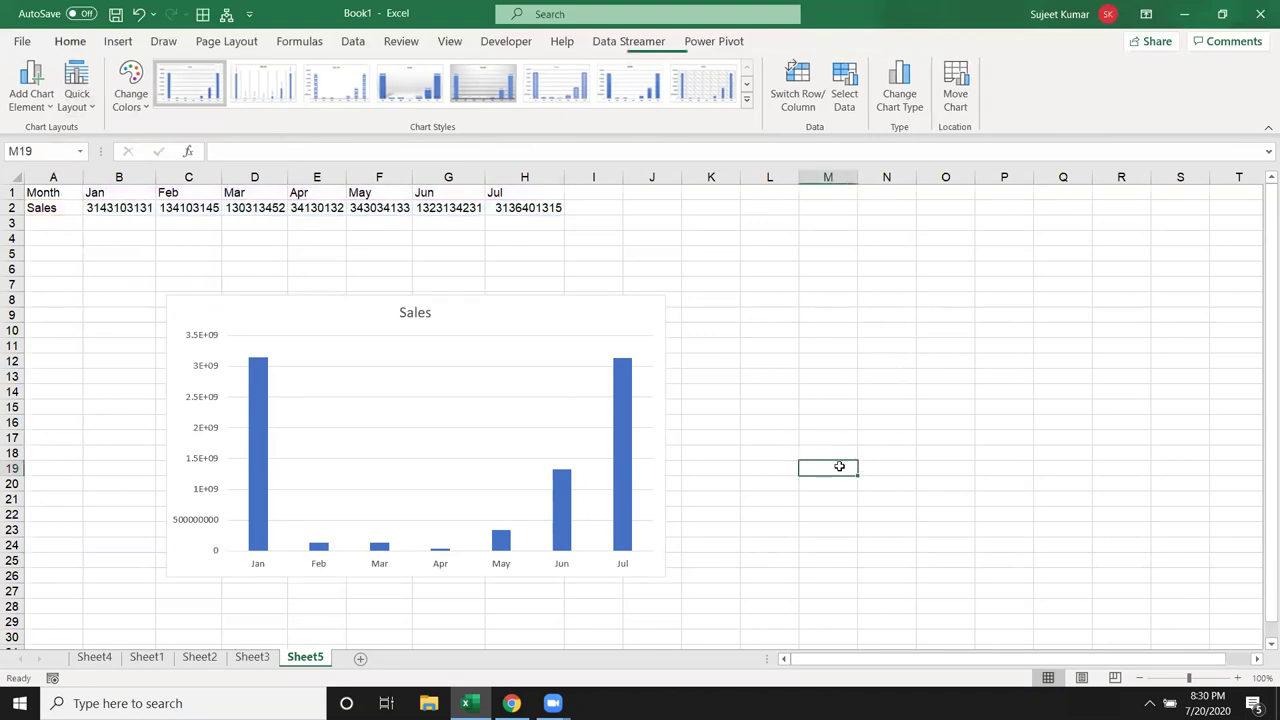
pyautogui.click(535, 314)
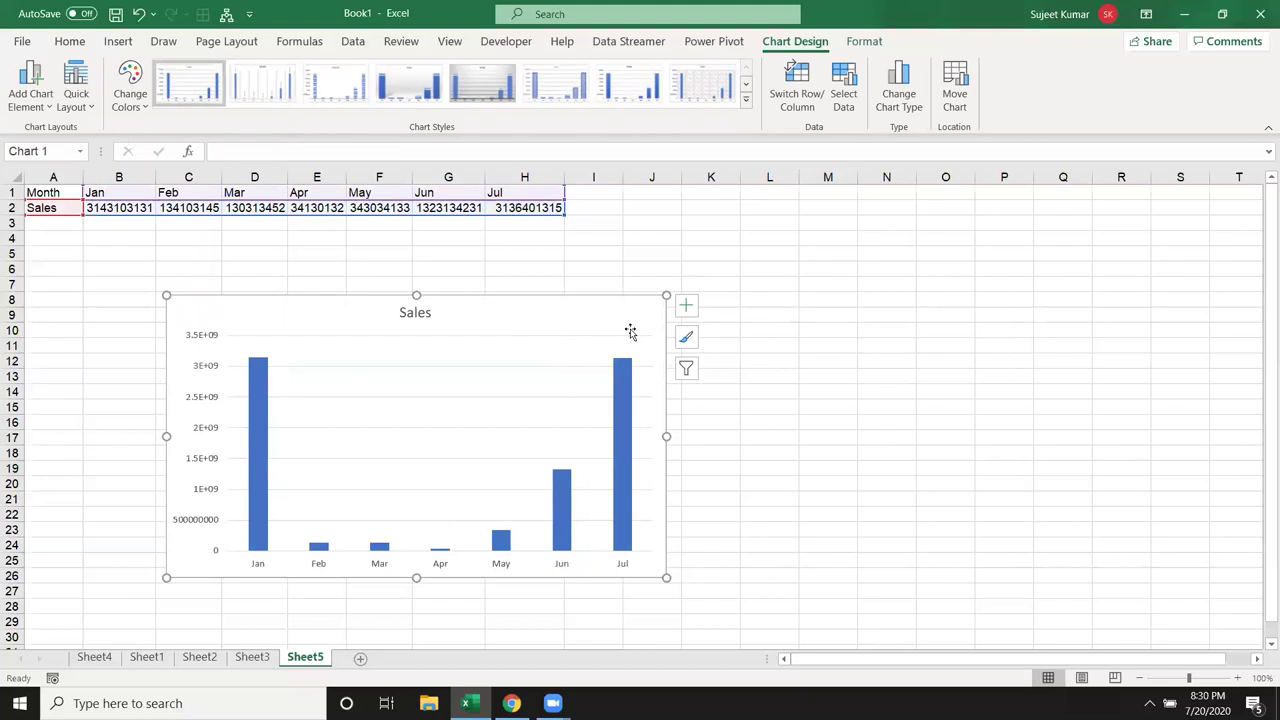
# Step: Format the chart area with a solid yellow fill at roughly 62% transparency
pyautogui.rightClick(500, 318)
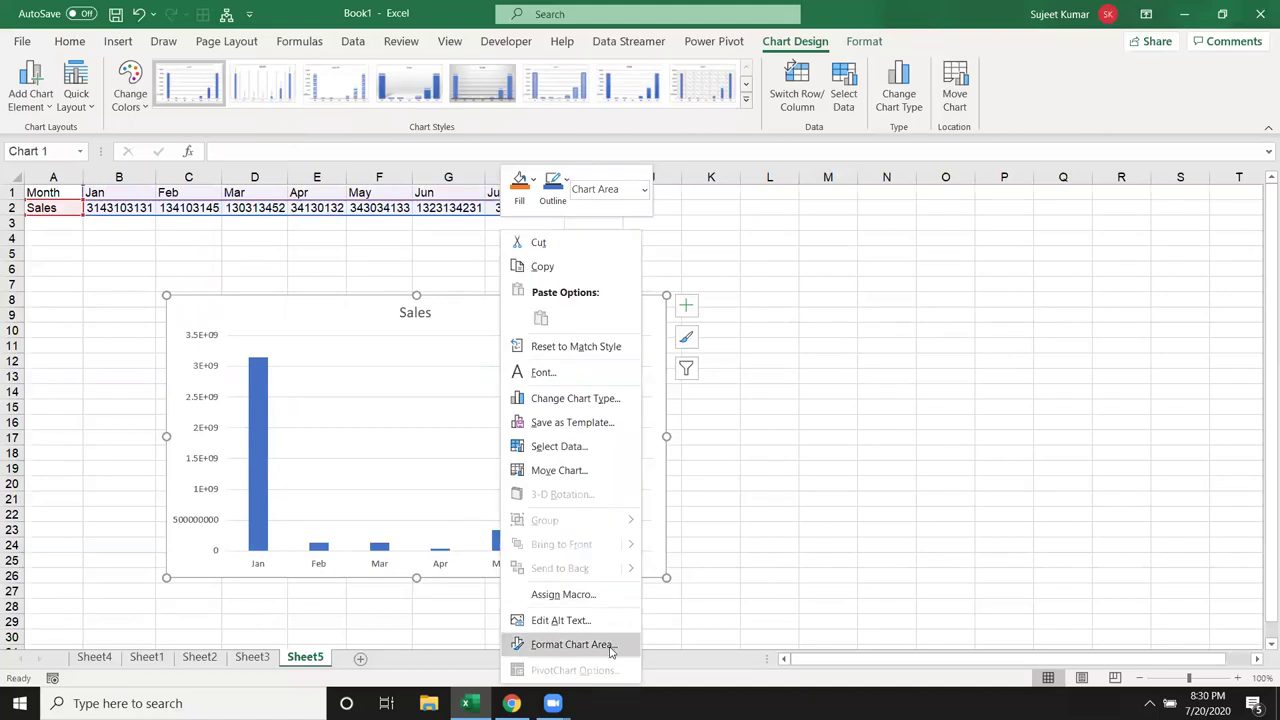
pyautogui.click(611, 648)
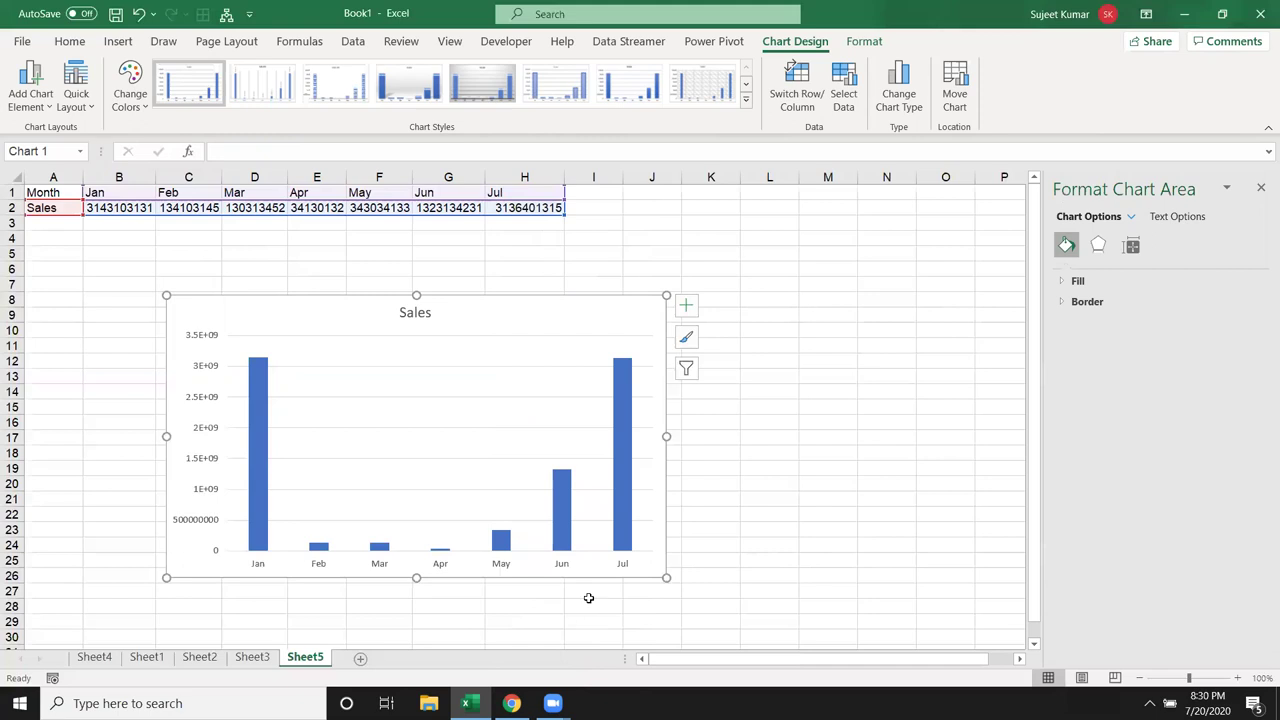
pyautogui.click(1076, 281)
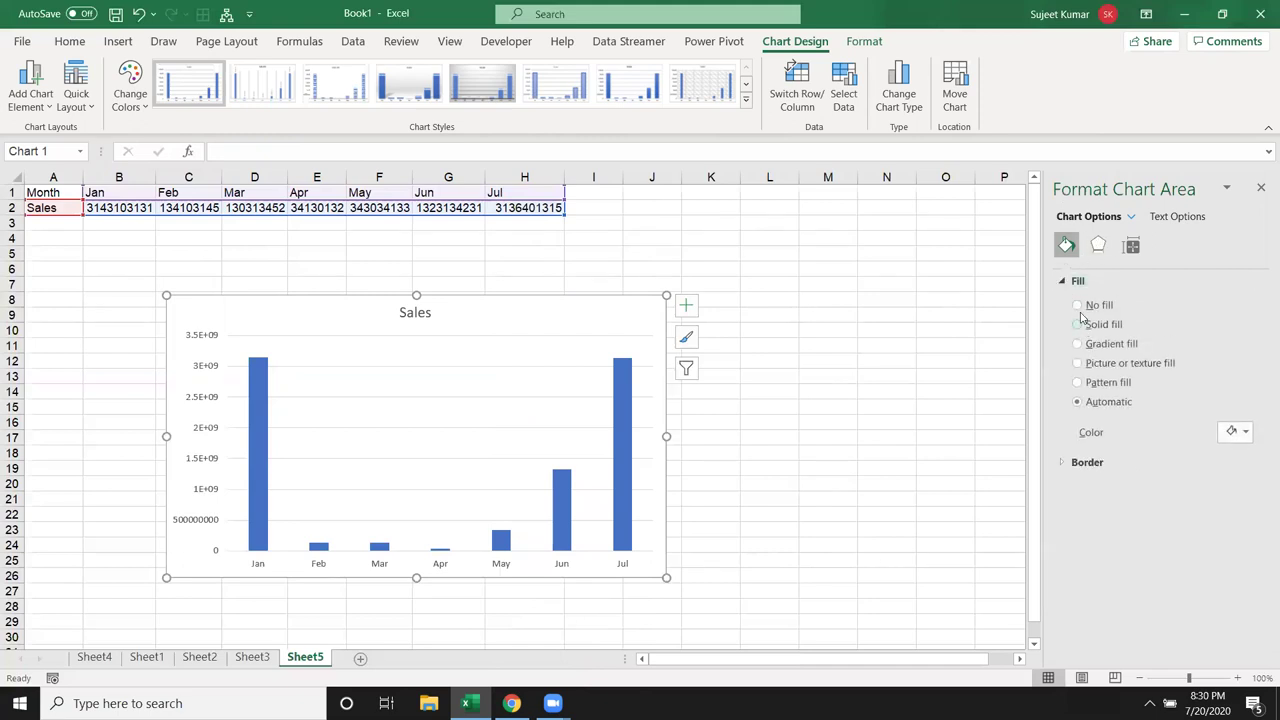
pyautogui.click(1078, 306)
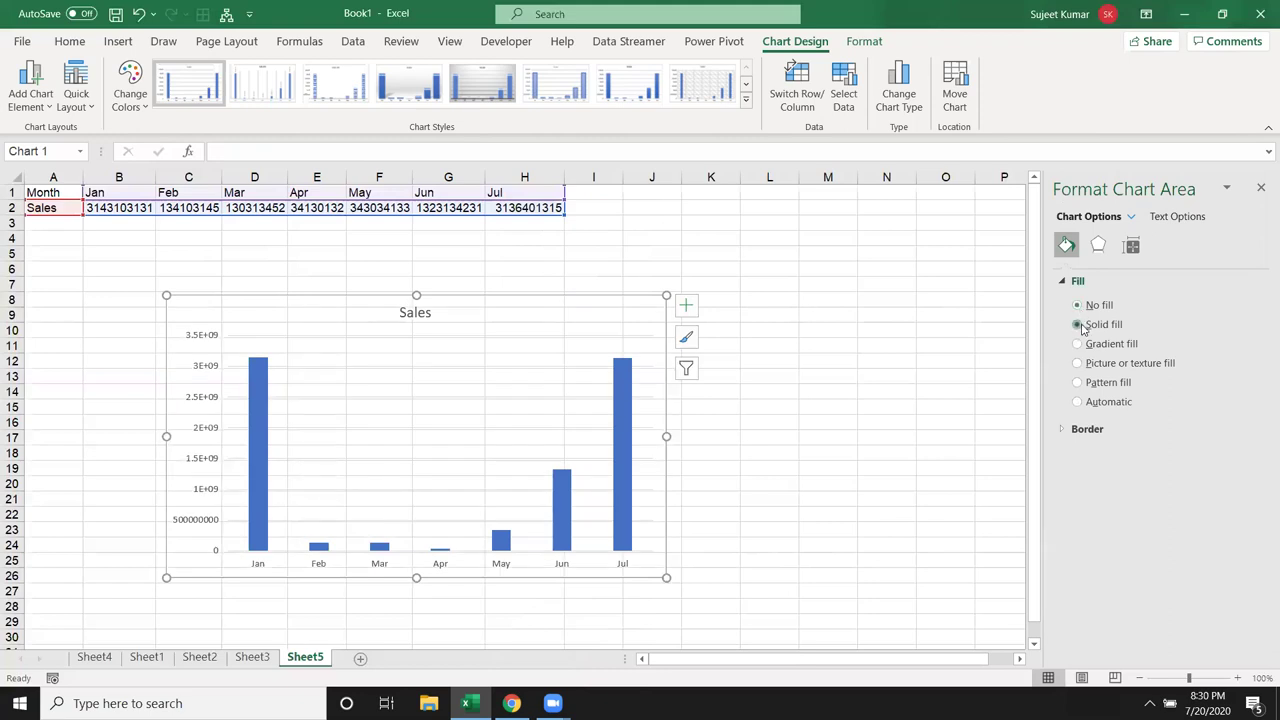
pyautogui.click(1078, 325)
pyautogui.click(1236, 432)
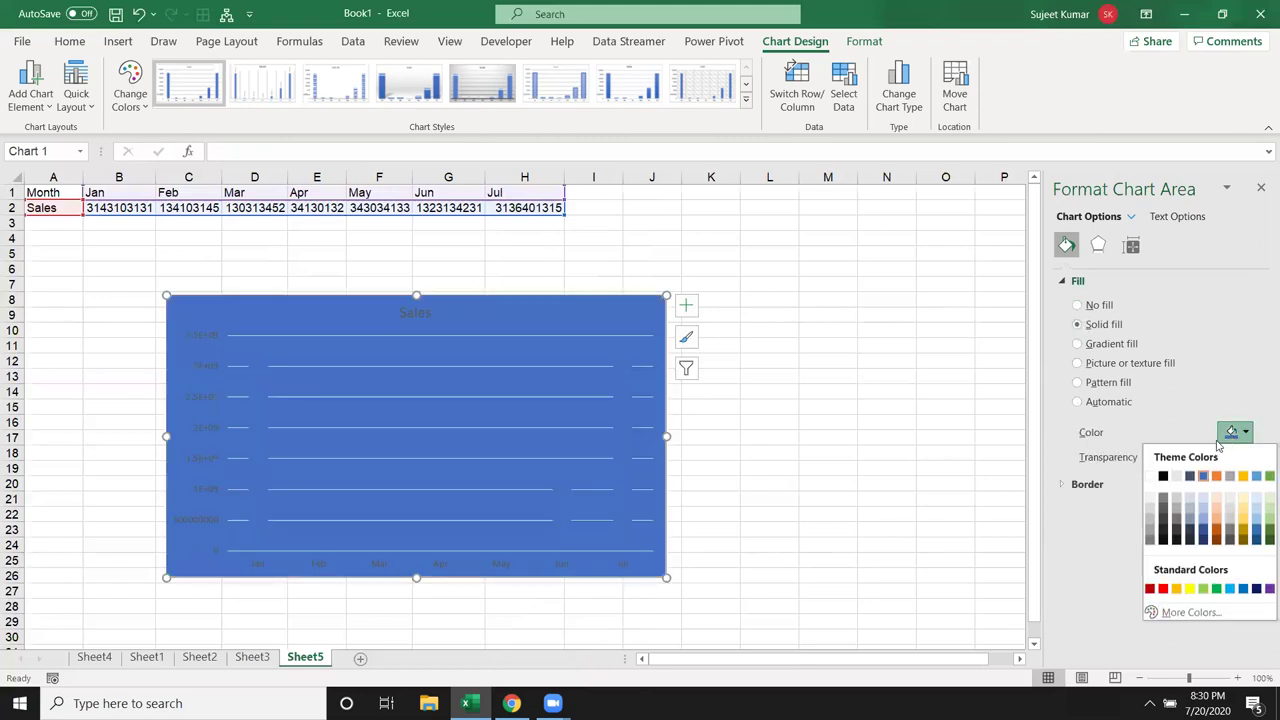
pyautogui.click(1175, 540)
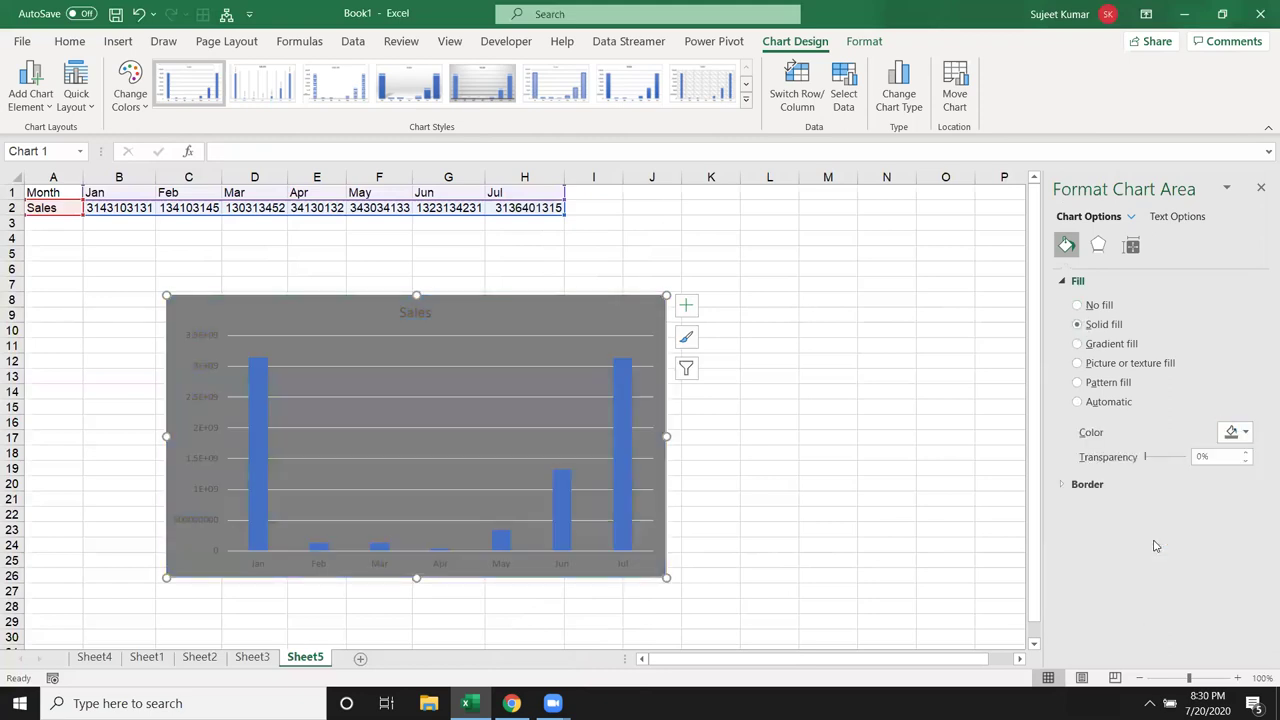
pyautogui.click(1236, 432)
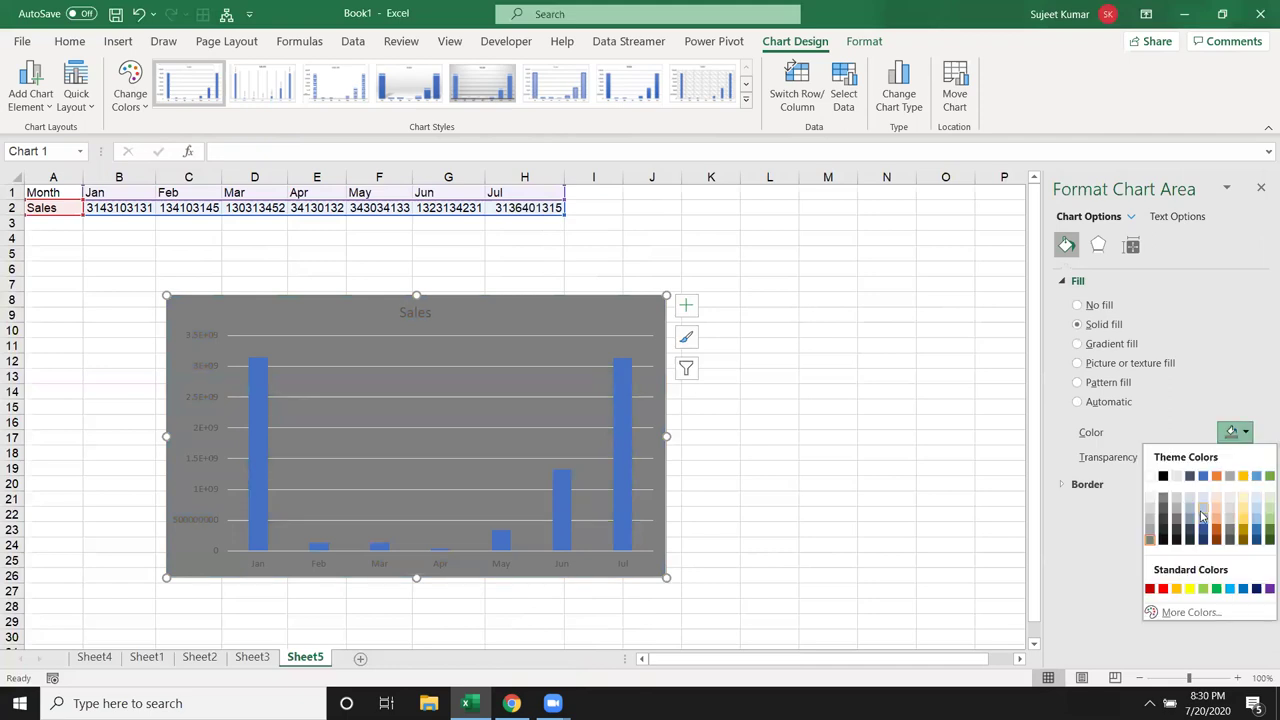
pyautogui.click(1188, 589)
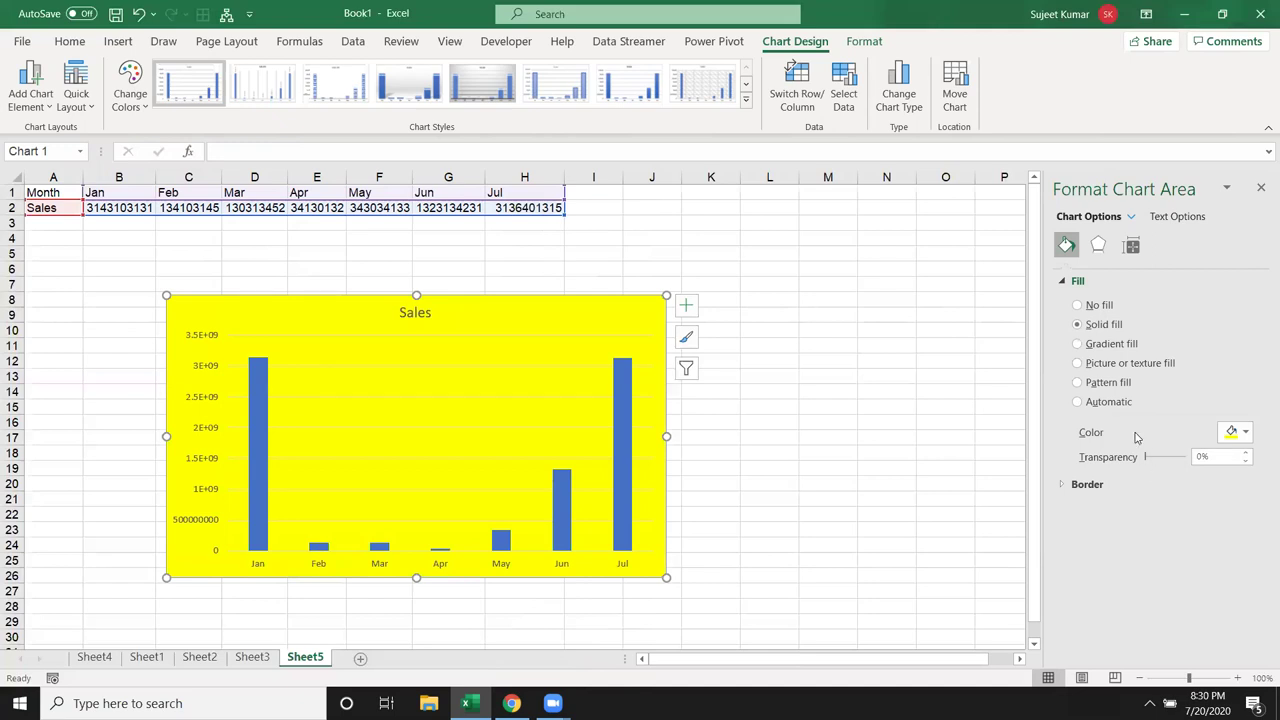
pyautogui.moveTo(1147, 459)
pyautogui.mouseDown()
pyautogui.moveTo(1175, 465)
pyautogui.moveTo(1154, 466)
pyautogui.mouseUp()
# Step: Switch the chart area to a gradient fill and adjust its stops and direction
pyautogui.click(1118, 345)
pyautogui.moveTo(1165, 546)
pyautogui.mouseDown()
pyautogui.moveTo(1128, 548)
pyautogui.moveTo(1152, 553)
pyautogui.mouseUp()
pyautogui.click(1176, 548)
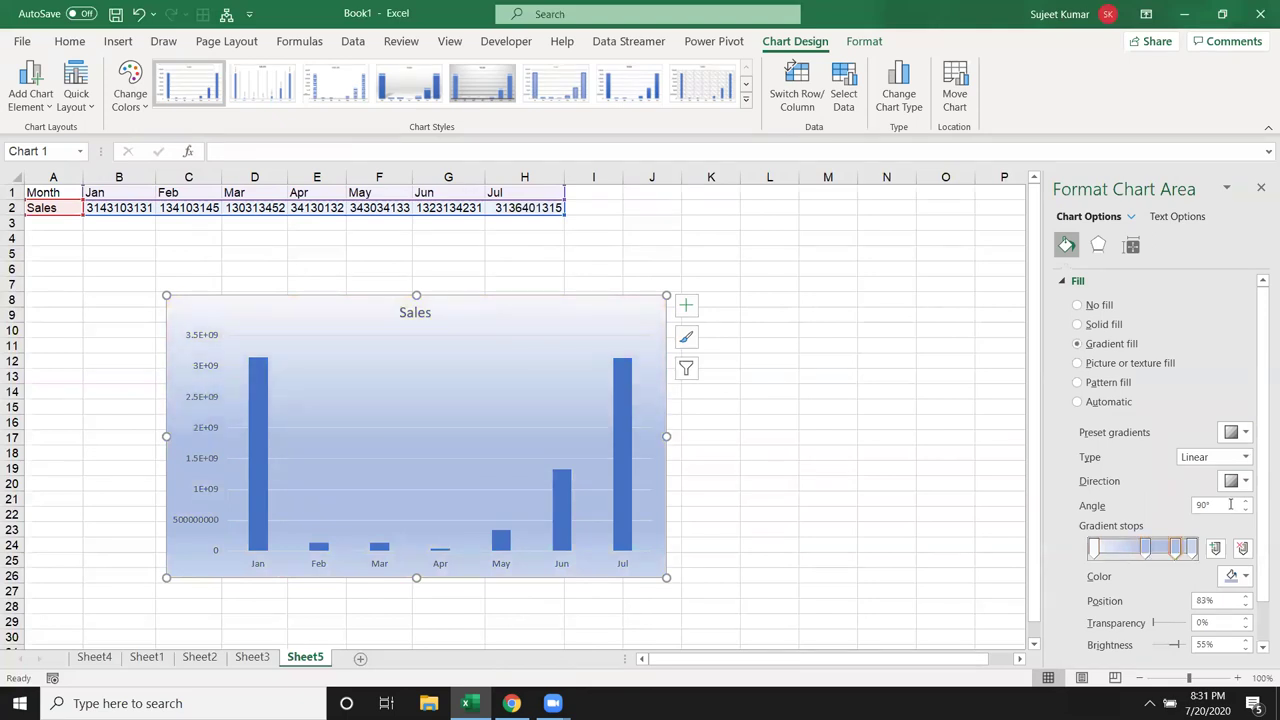
pyautogui.click(1238, 481)
pyautogui.click(1197, 512)
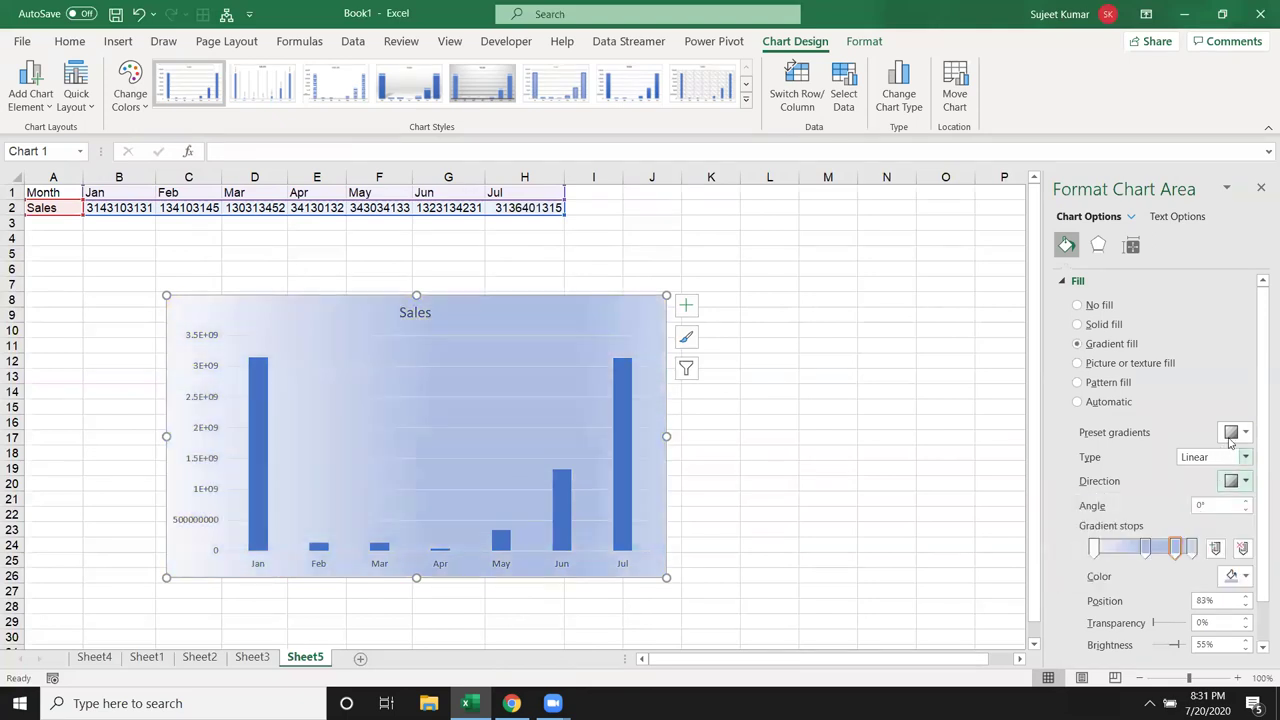
# Step: Color a gradient stop dark navy and make the gradient run top to bottom
pyautogui.click(1232, 577)
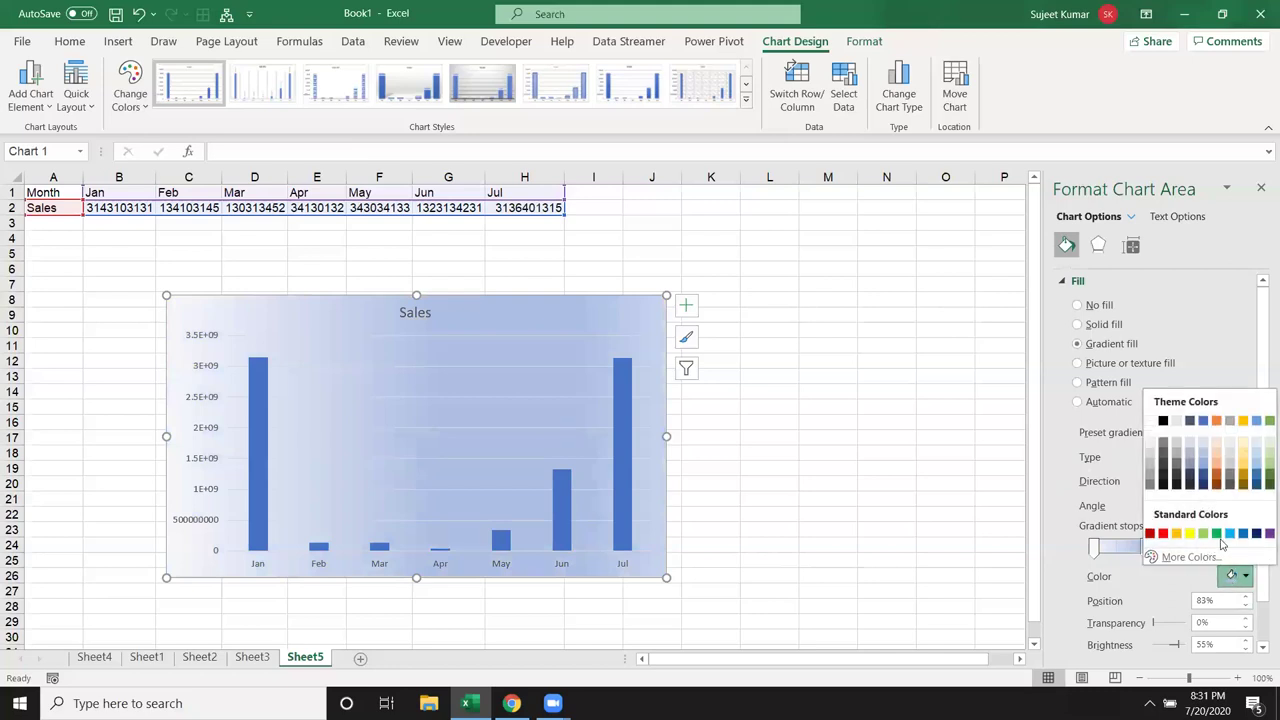
pyautogui.click(1256, 533)
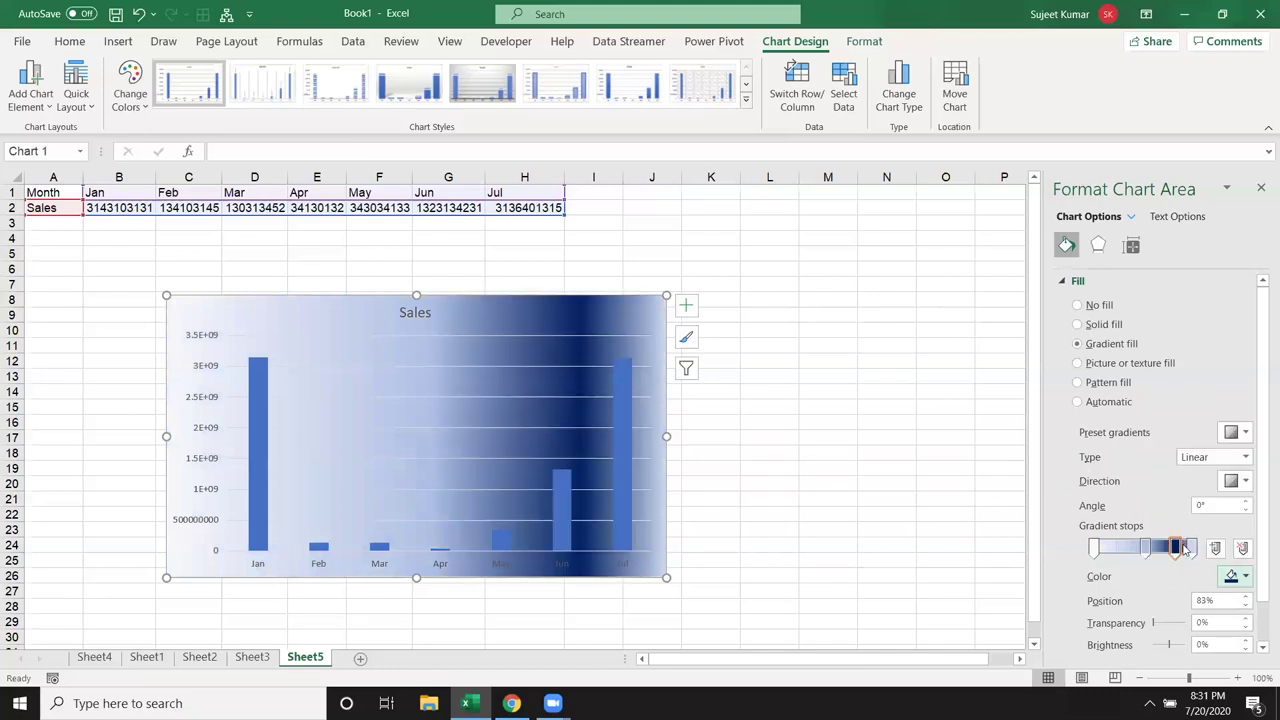
pyautogui.moveTo(1180, 548)
pyautogui.mouseDown()
pyautogui.moveTo(1155, 548)
pyautogui.moveTo(1170, 548)
pyautogui.mouseUp()
pyautogui.click(1231, 481)
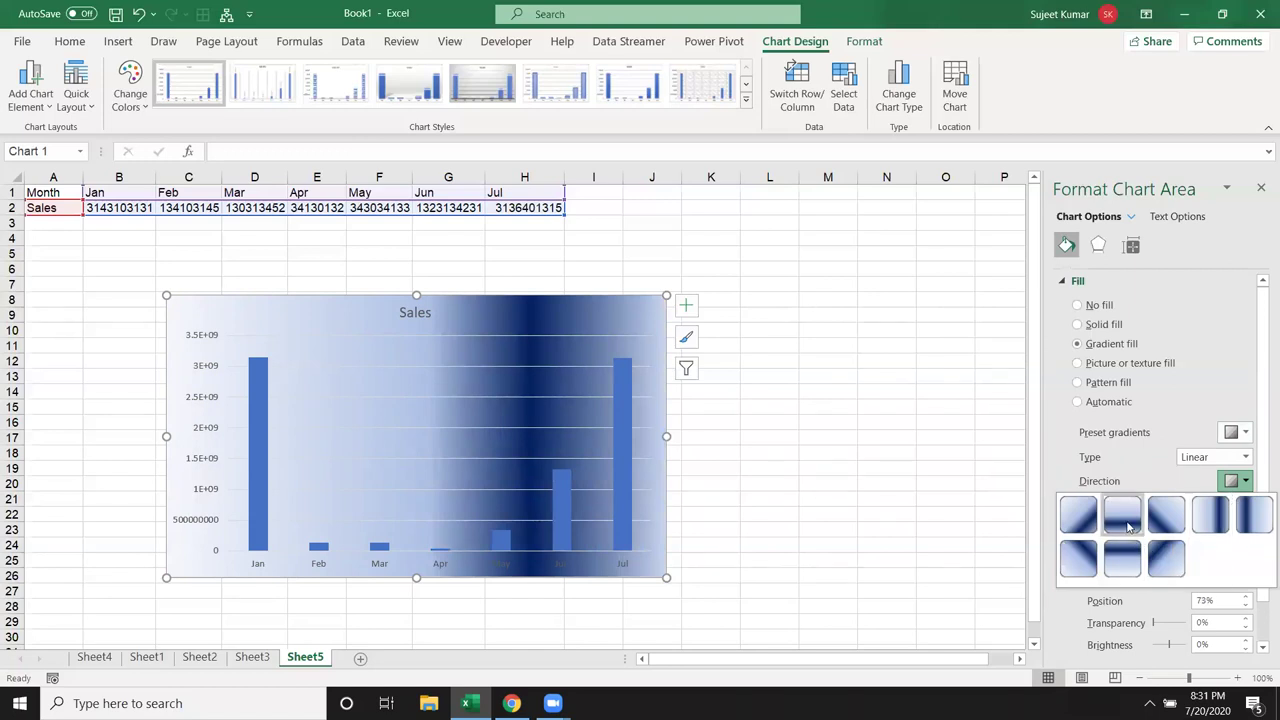
pyautogui.click(1126, 522)
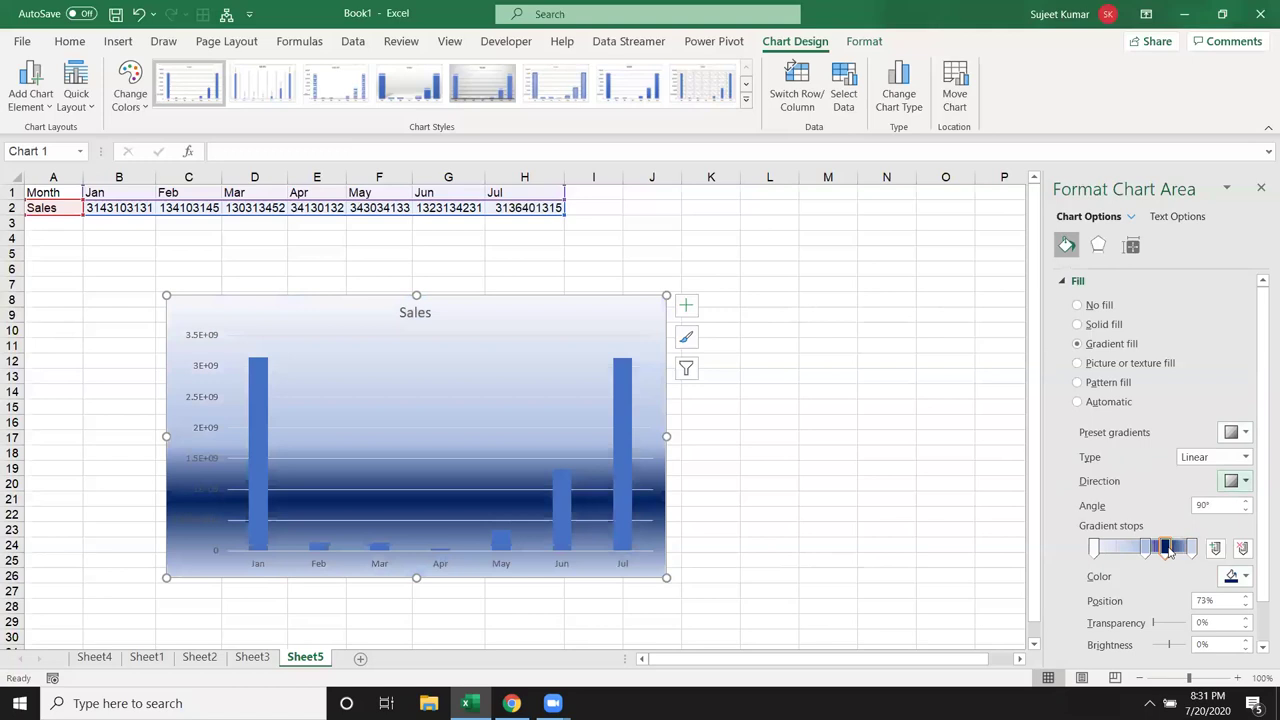
pyautogui.moveTo(1168, 551)
pyautogui.mouseDown()
pyautogui.moveTo(1200, 551)
pyautogui.moveTo(1114, 543)
pyautogui.mouseUp()
# Step: Try a walnut texture and a yellow pattern on the chart background, then set it to Automatic fill
pyautogui.click(1123, 368)
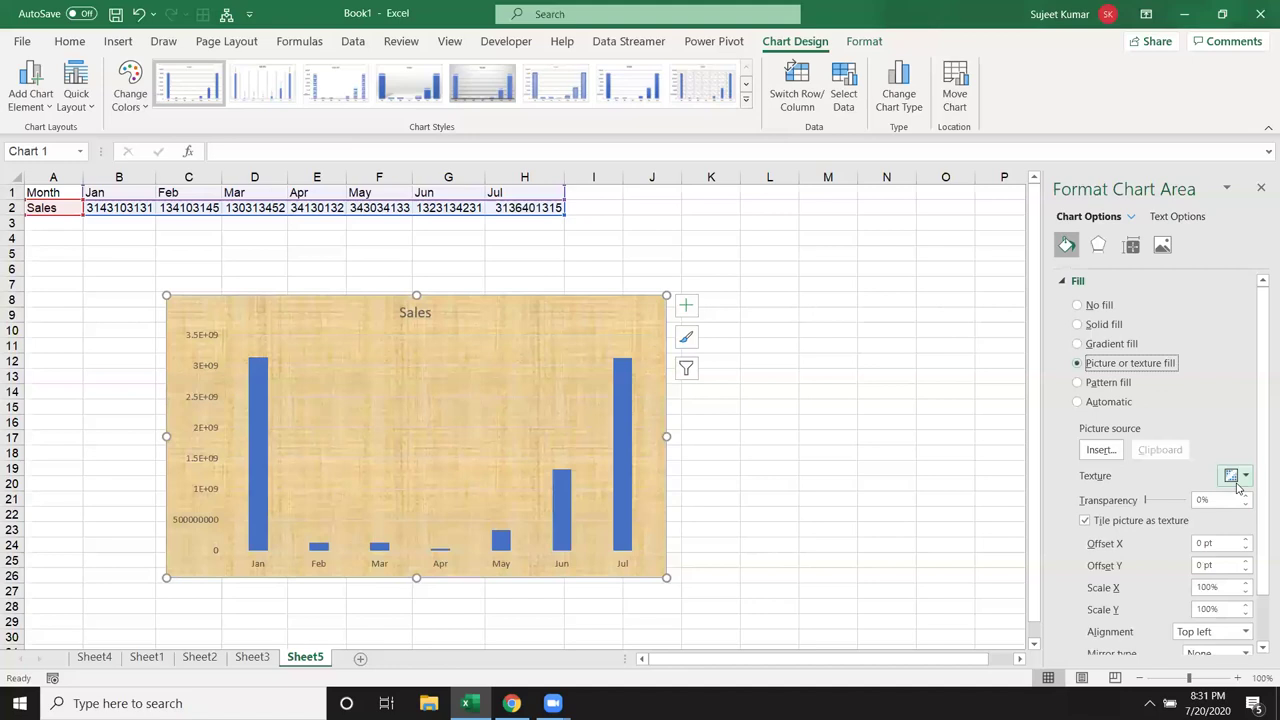
pyautogui.click(1238, 477)
pyautogui.click(1155, 444)
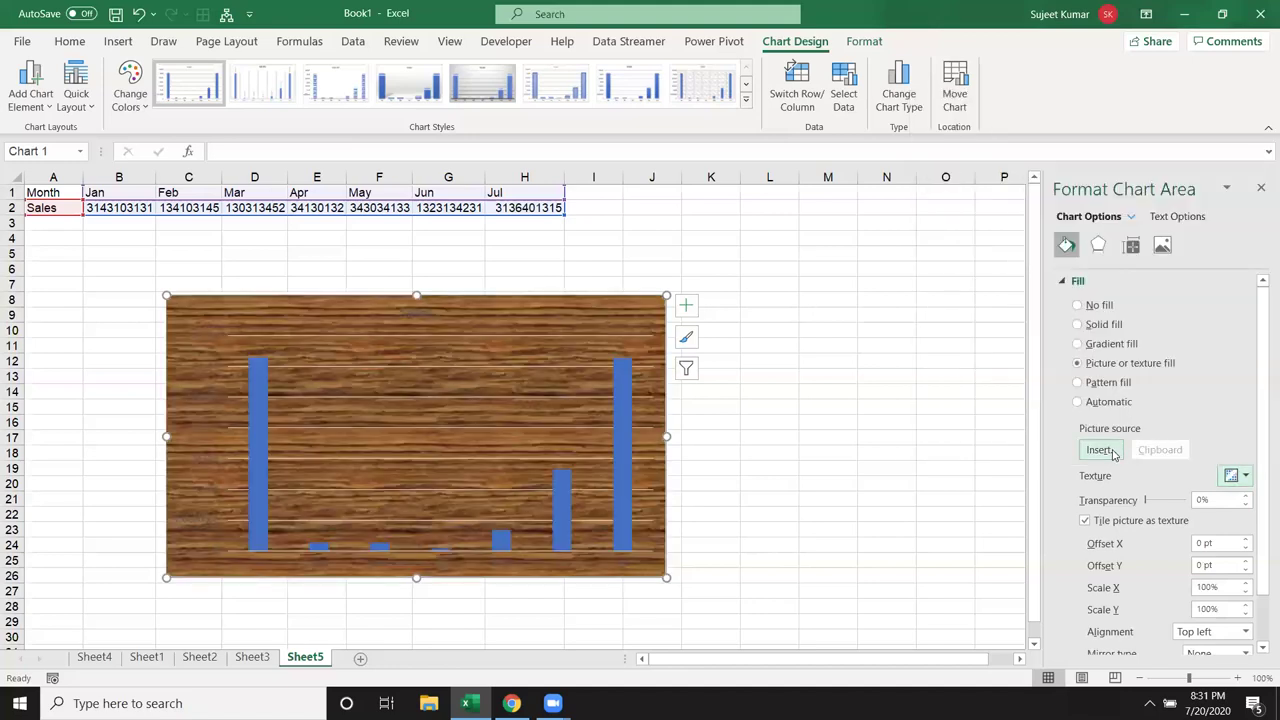
pyautogui.click(1098, 384)
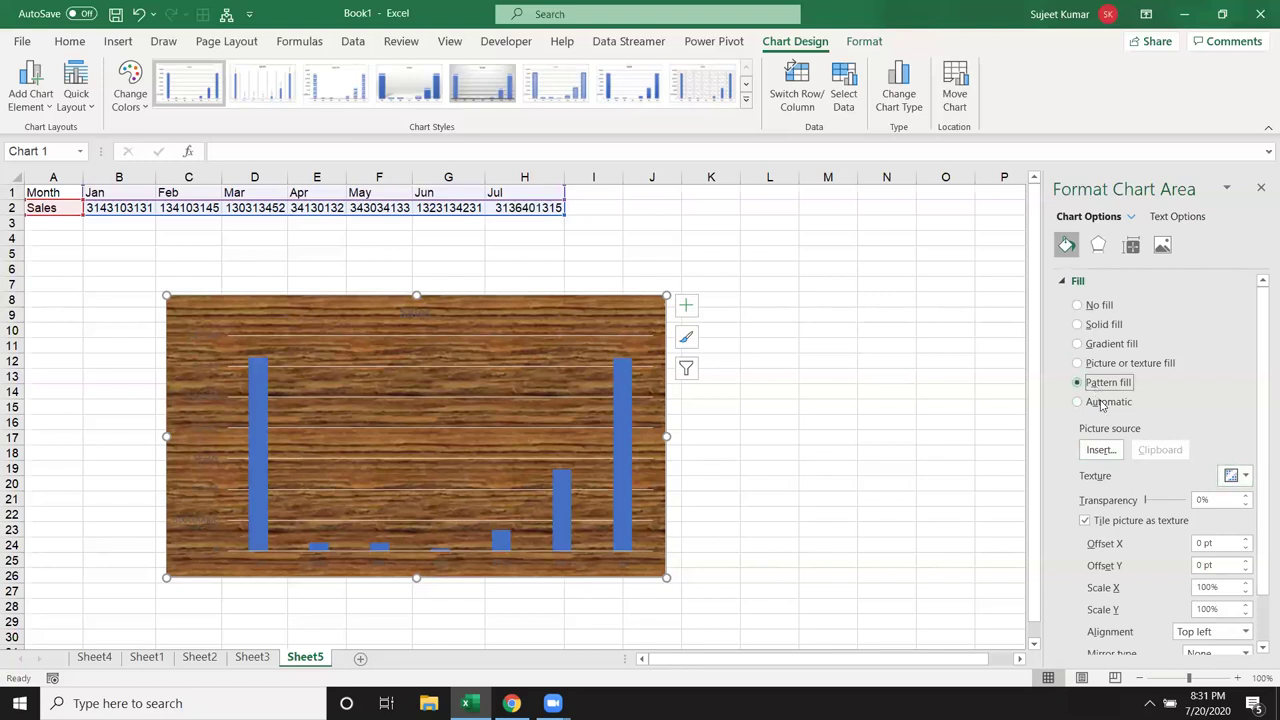
pyautogui.click(1158, 481)
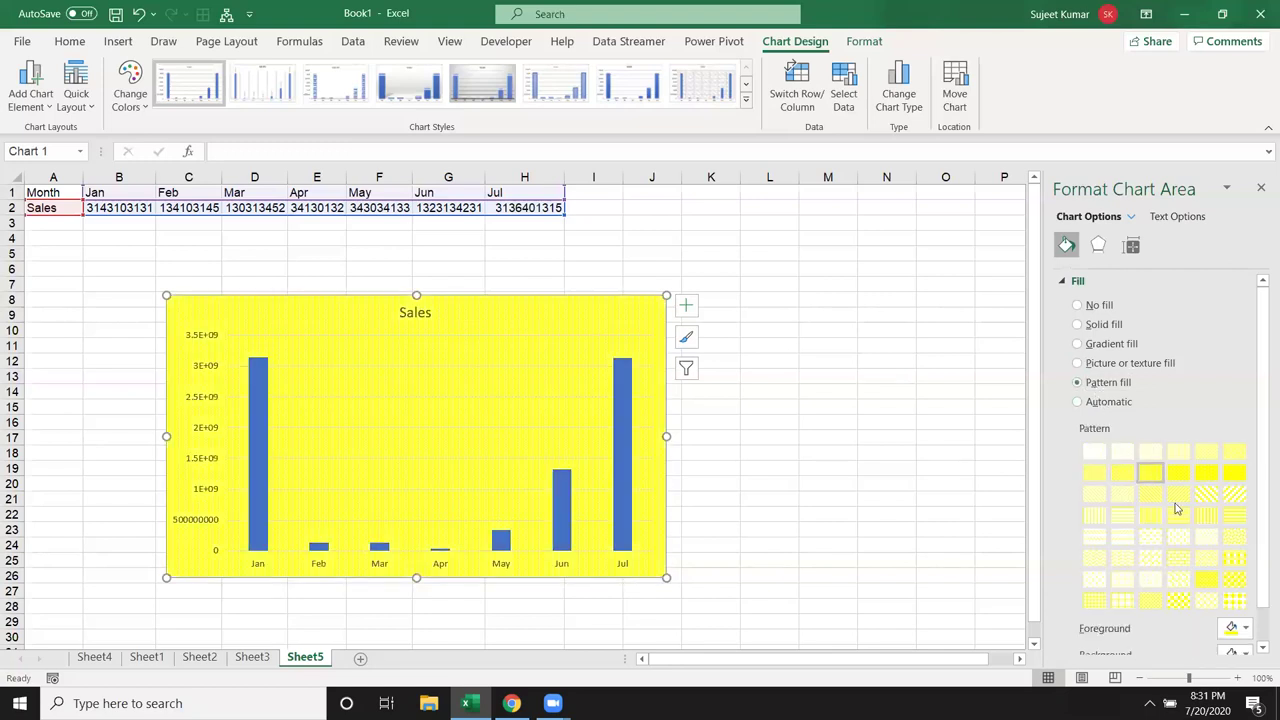
pyautogui.click(1206, 537)
pyautogui.click(1100, 404)
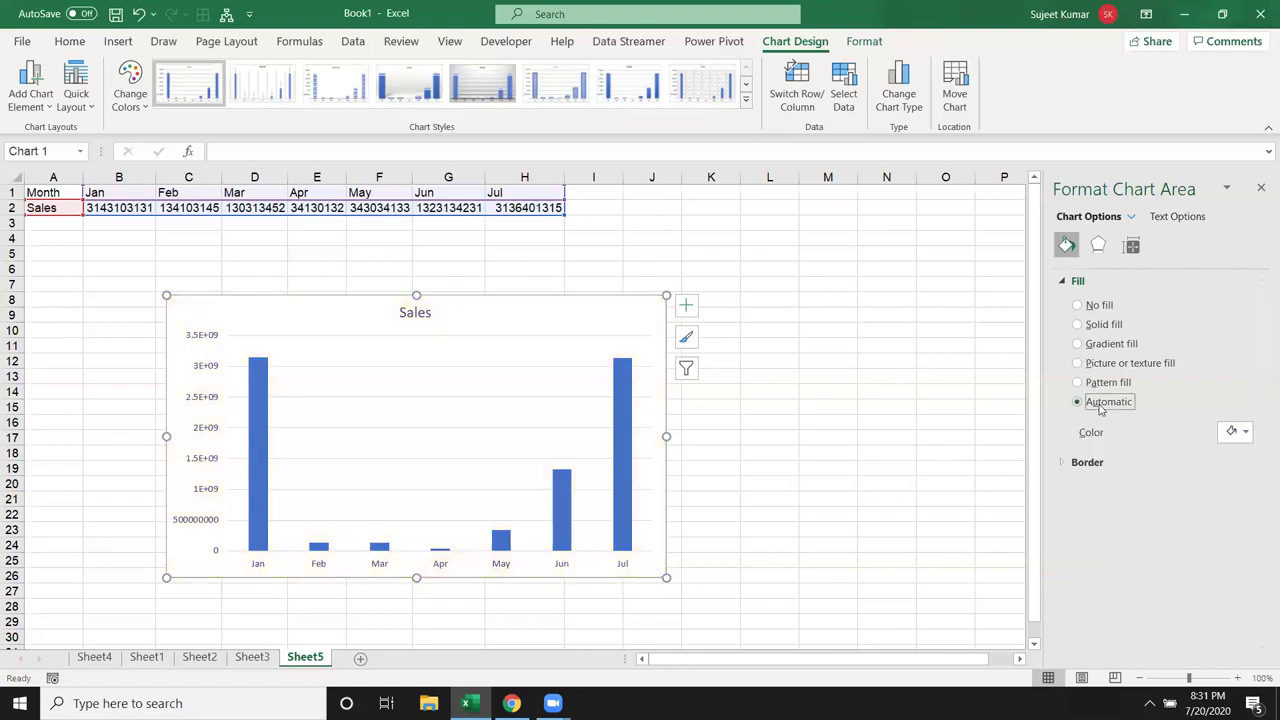
# Step: Expand and scroll through the chart area's Border options
pyautogui.click(1088, 462)
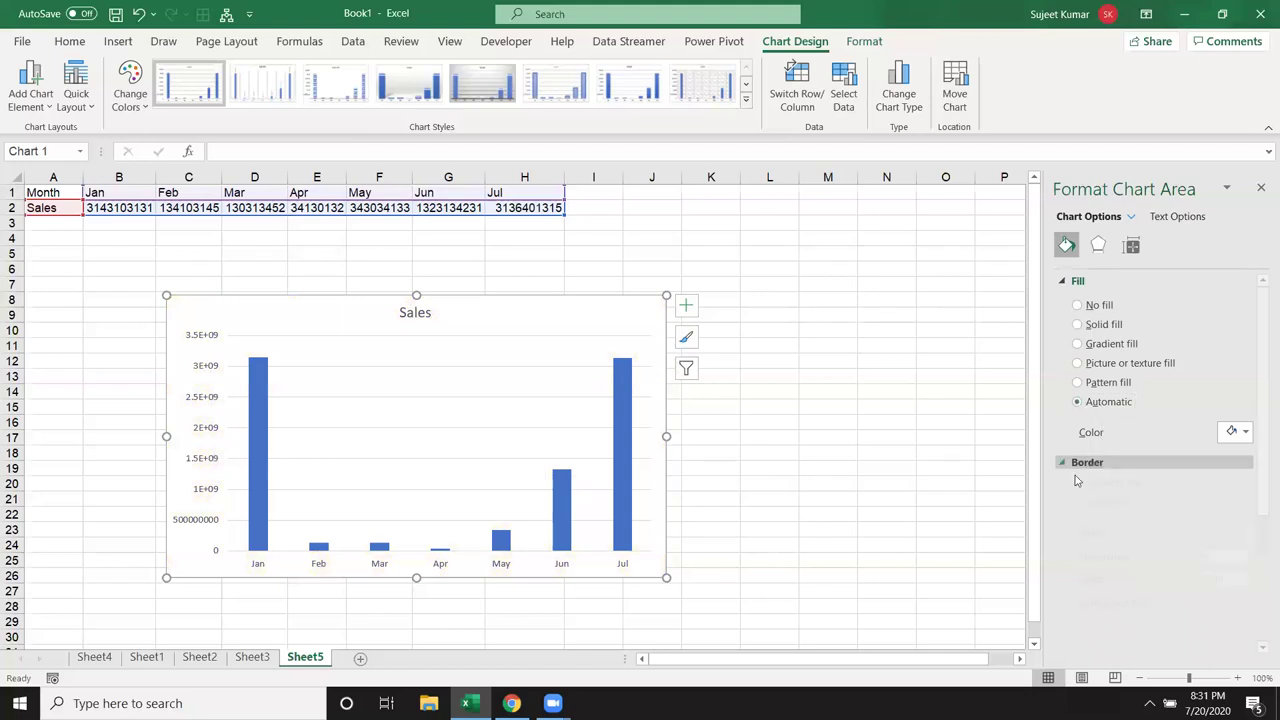
pyautogui.scroll(-3, 1094, 510)
pyautogui.scroll(-2, 1094, 510)
pyautogui.scroll(4, 1094, 512)
pyautogui.scroll(2, 1094, 512)
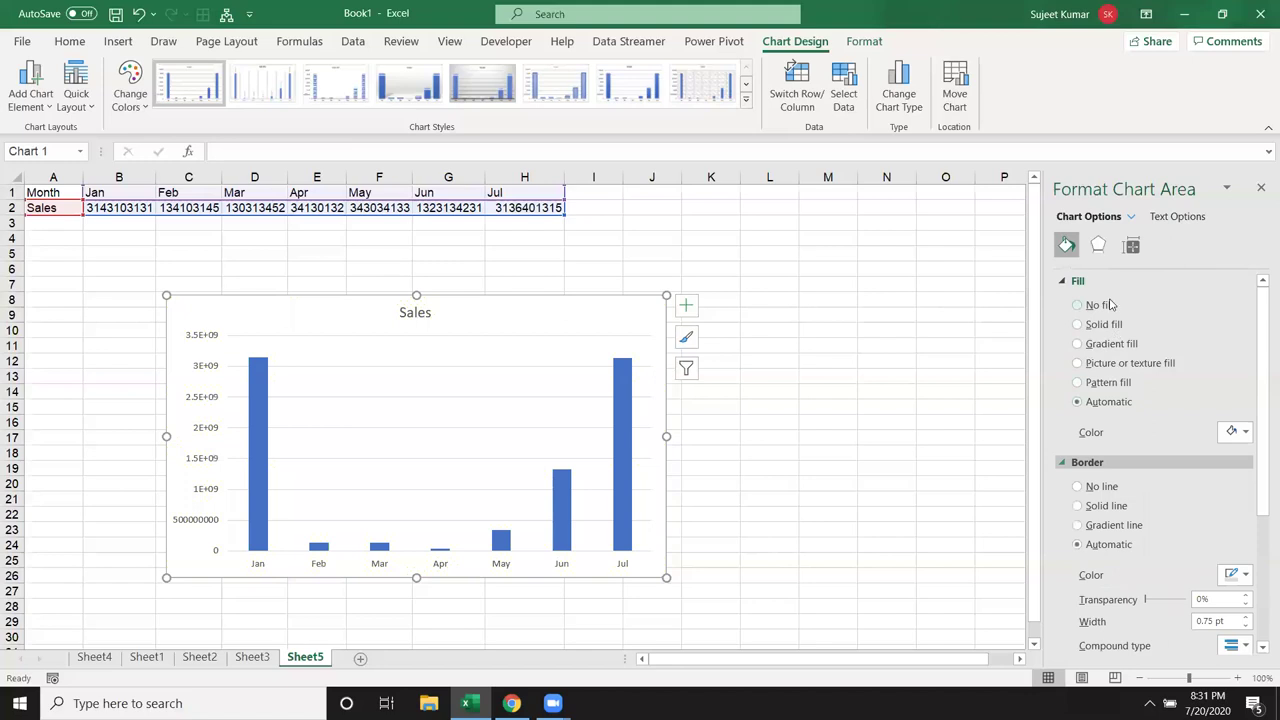
# Step: Review the chart area's Effects, Size and Properties settings, then select the plot area
pyautogui.click(1098, 245)
pyautogui.click(1130, 245)
pyautogui.click(1098, 245)
pyautogui.click(1130, 247)
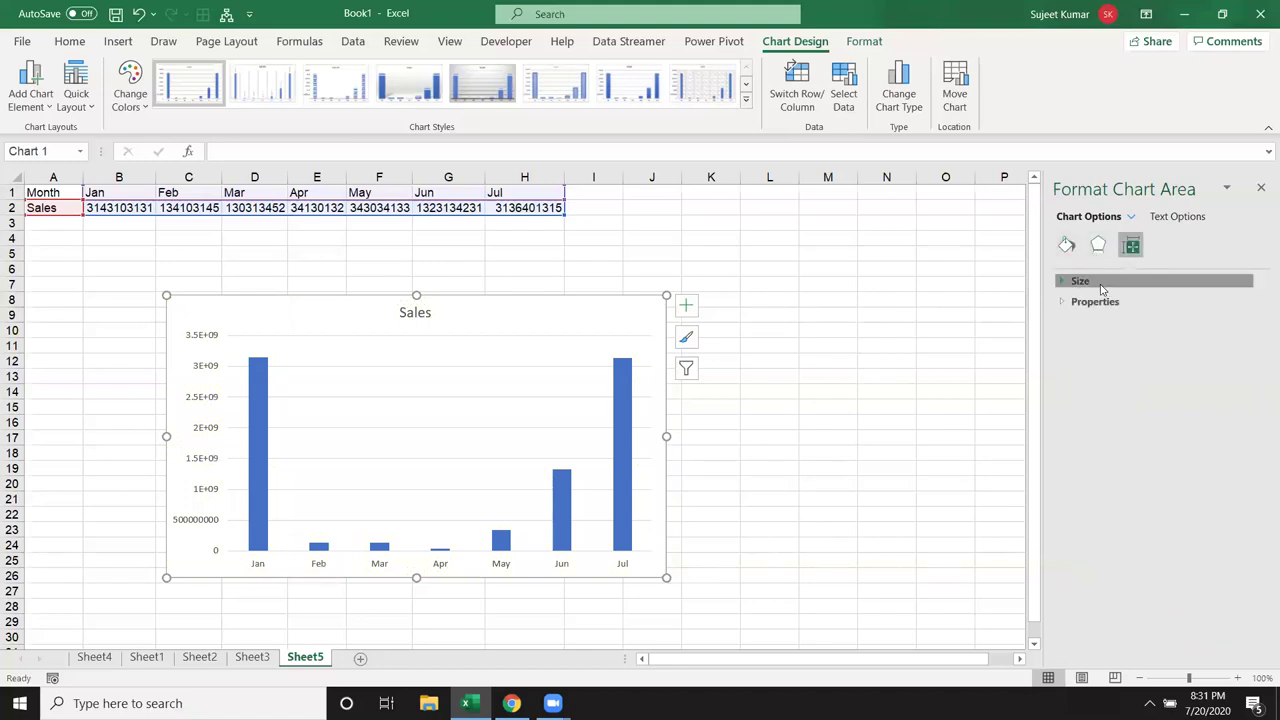
pyautogui.click(1100, 282)
pyautogui.click(1112, 459)
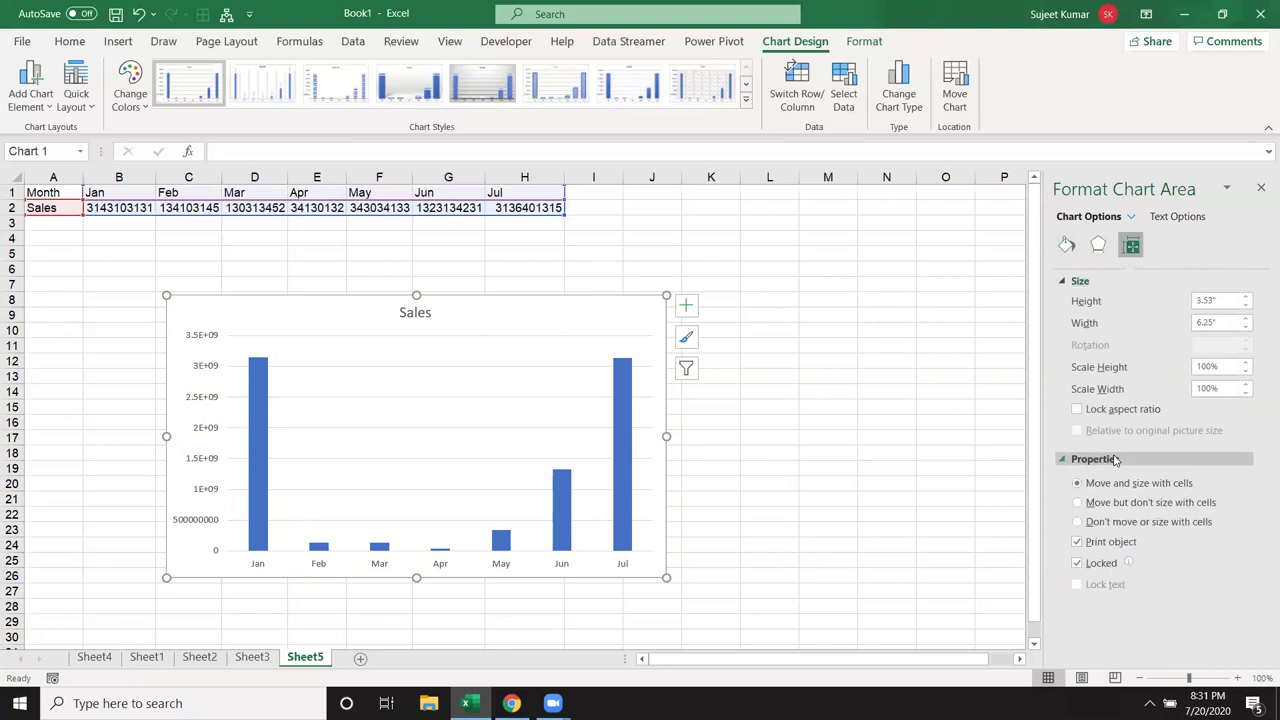
pyautogui.click(380, 364)
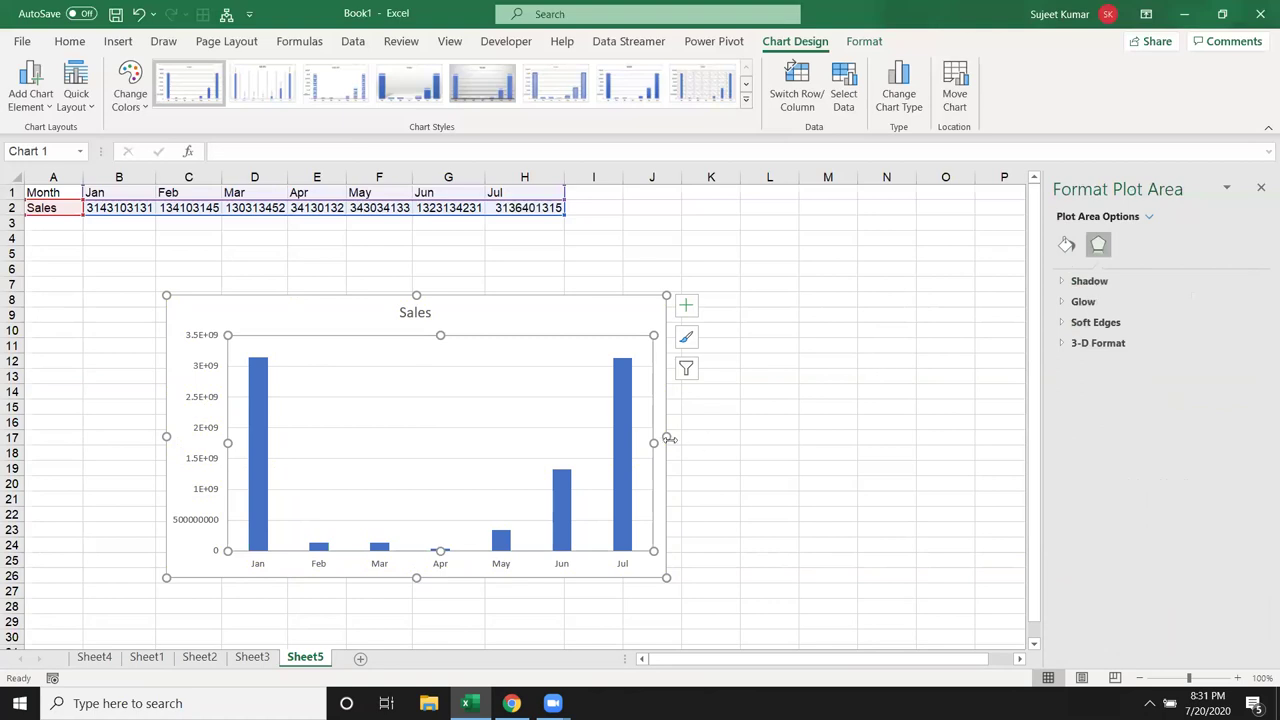
# Step: Set the Sales series gap width to 121% and series overlap to -44%
pyautogui.click(630, 413)
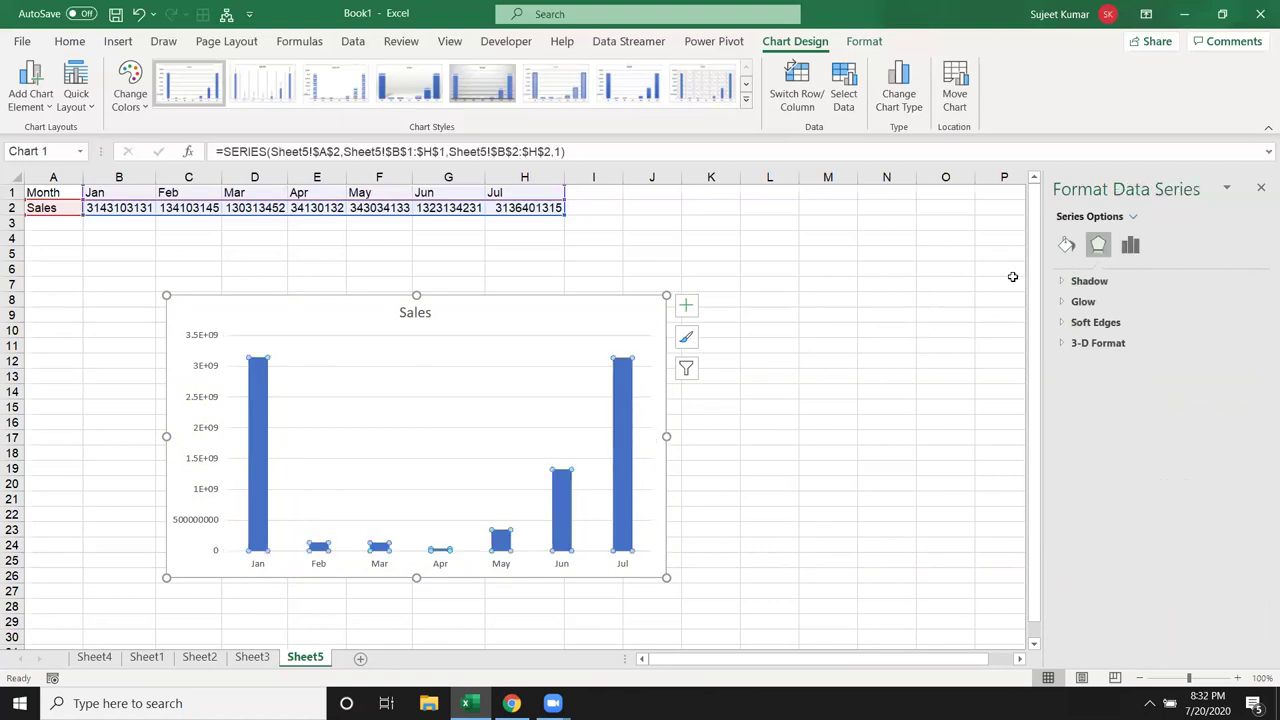
pyautogui.click(1066, 244)
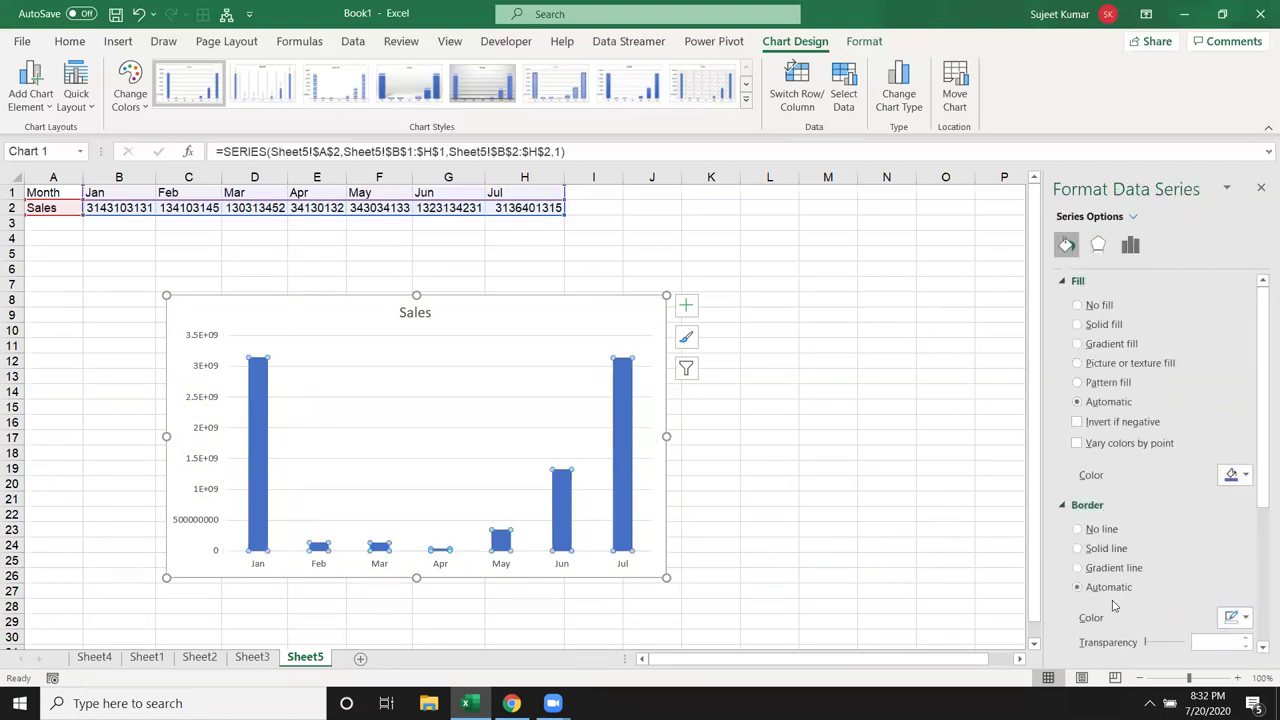
pyautogui.click(1098, 244)
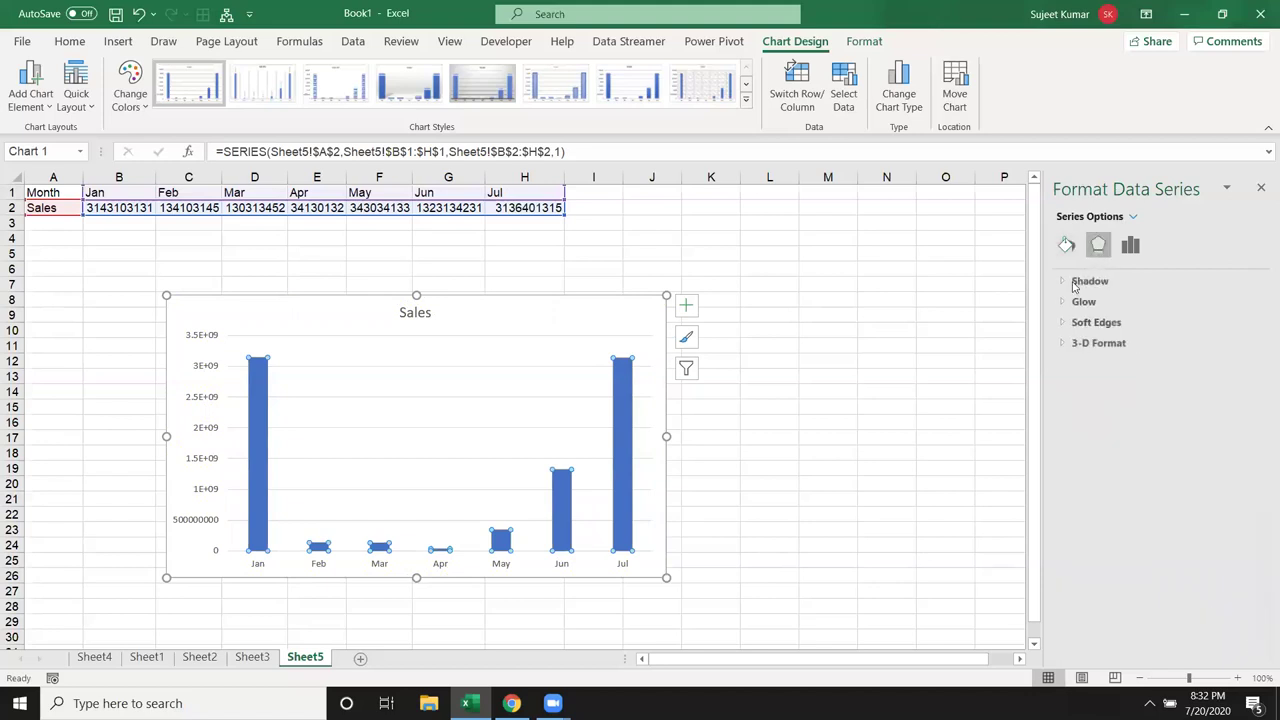
pyautogui.click(1129, 246)
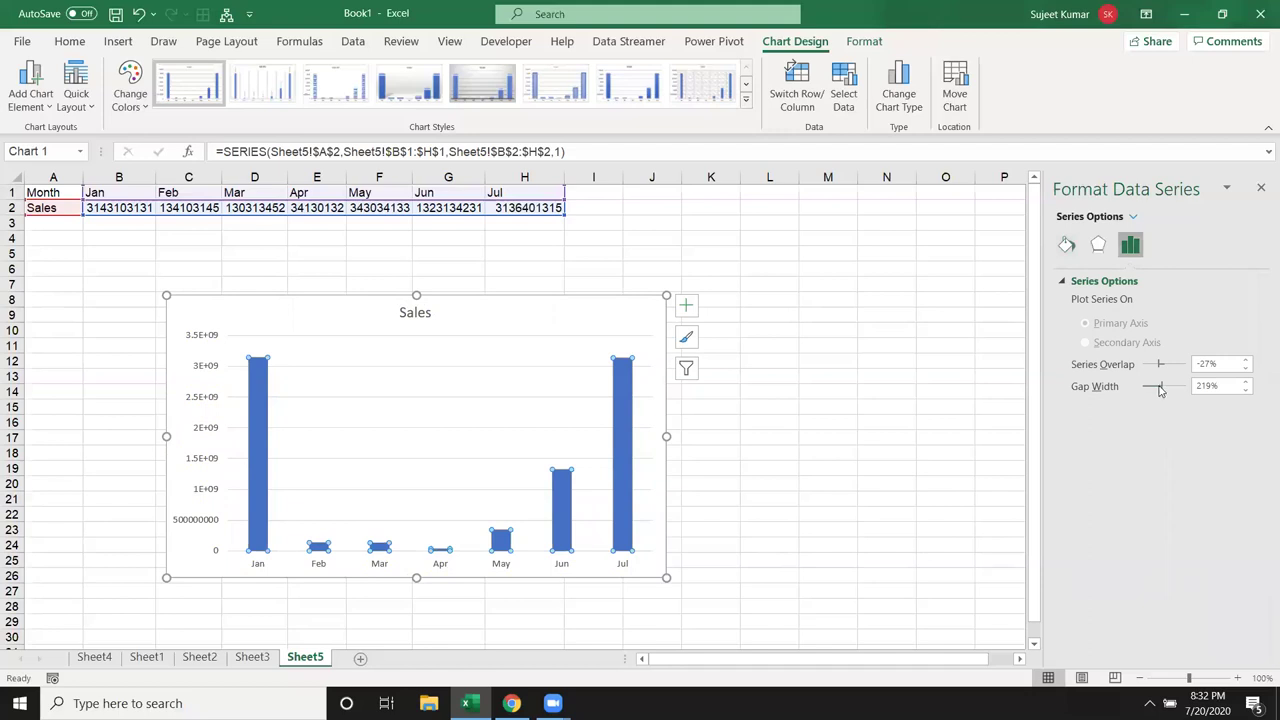
pyautogui.moveTo(1161, 390); pyautogui.dragTo(1155, 389)
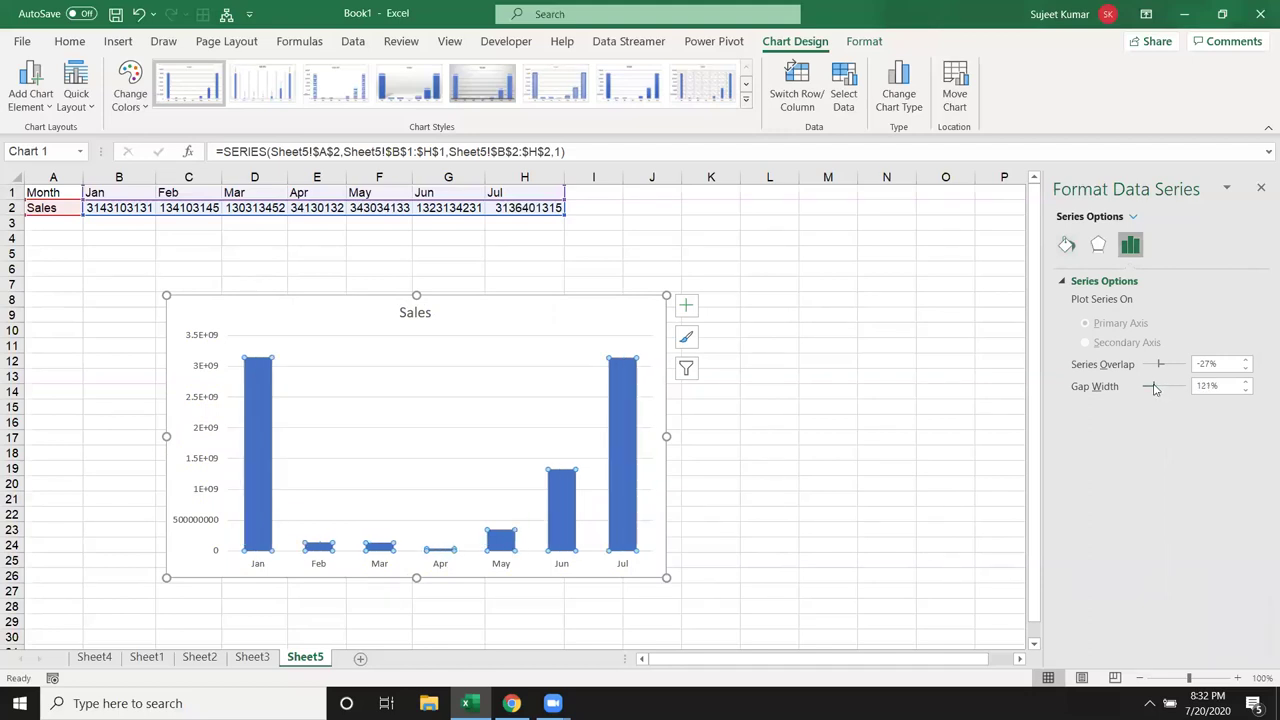
pyautogui.moveTo(1159, 365); pyautogui.dragTo(1156, 366)
# Step: Delete the old Sales chart from the sheet
pyautogui.click(804, 372)
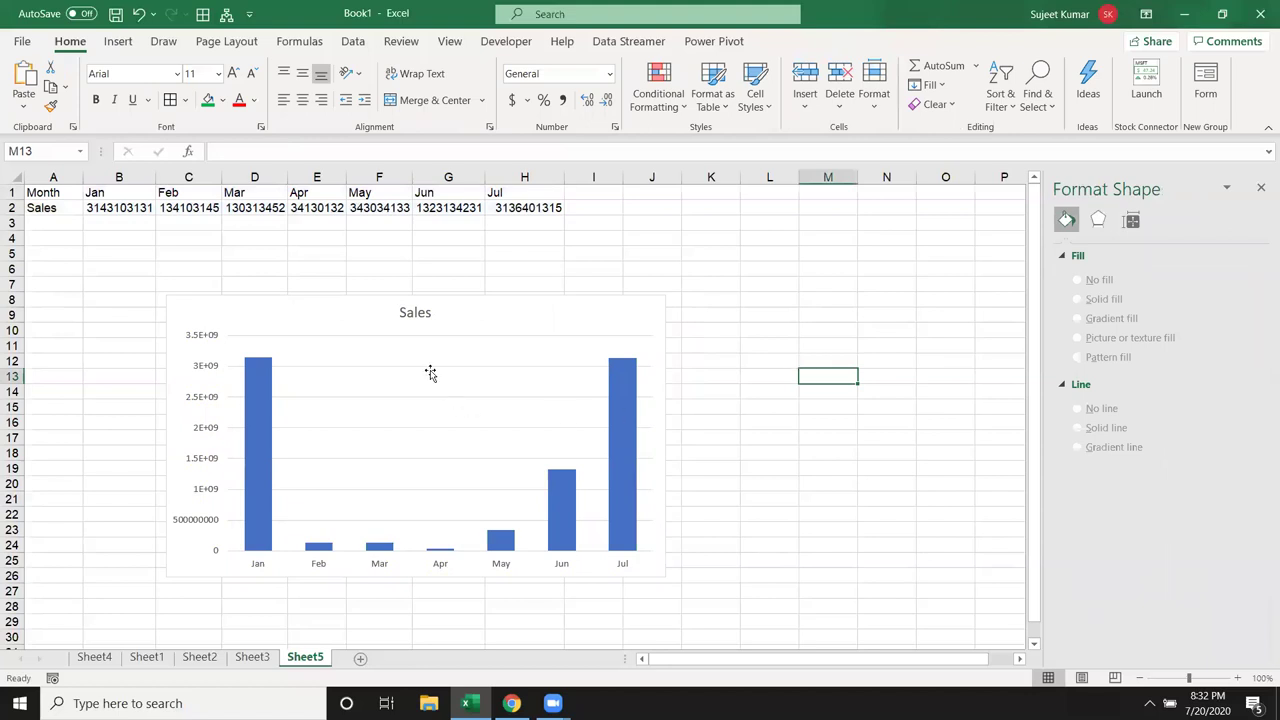
pyautogui.click(440, 318)
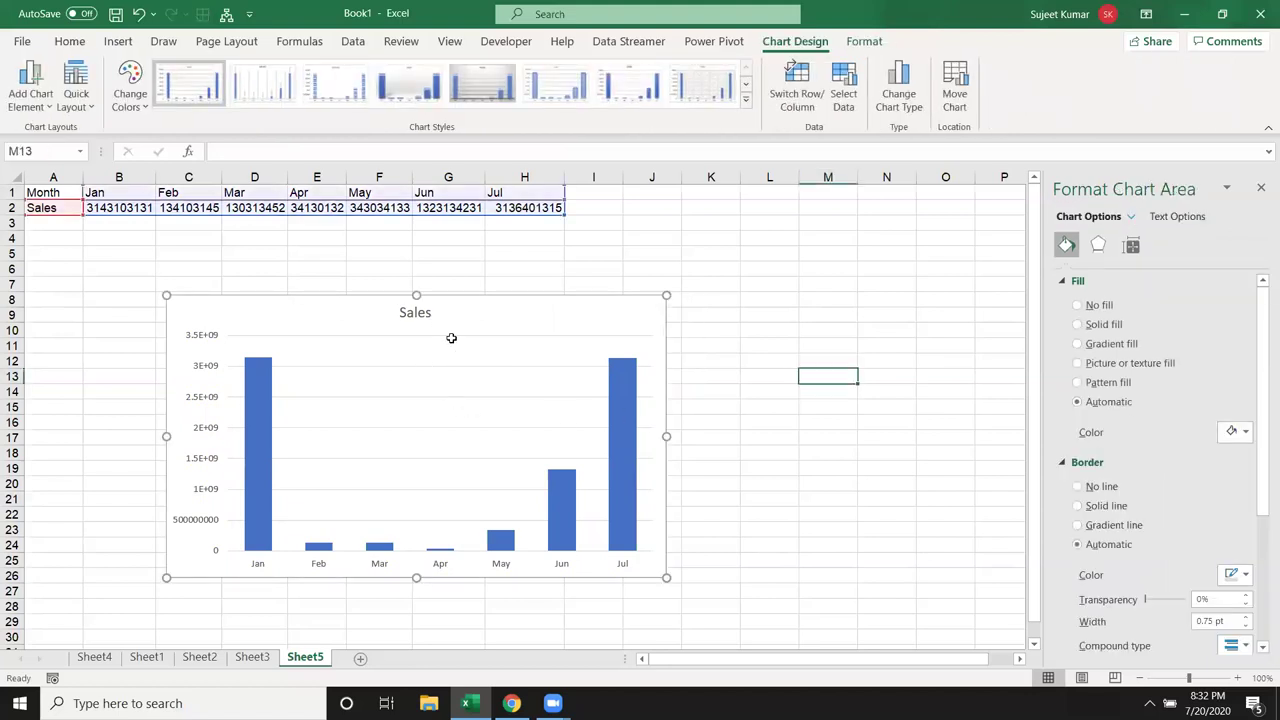
pyautogui.press('Delete')
# Step: Enter Sales values 85, 45, 69, 85, 25, 65, 96 in B2:H2 and select A1:H2
pyautogui.click(72, 196)
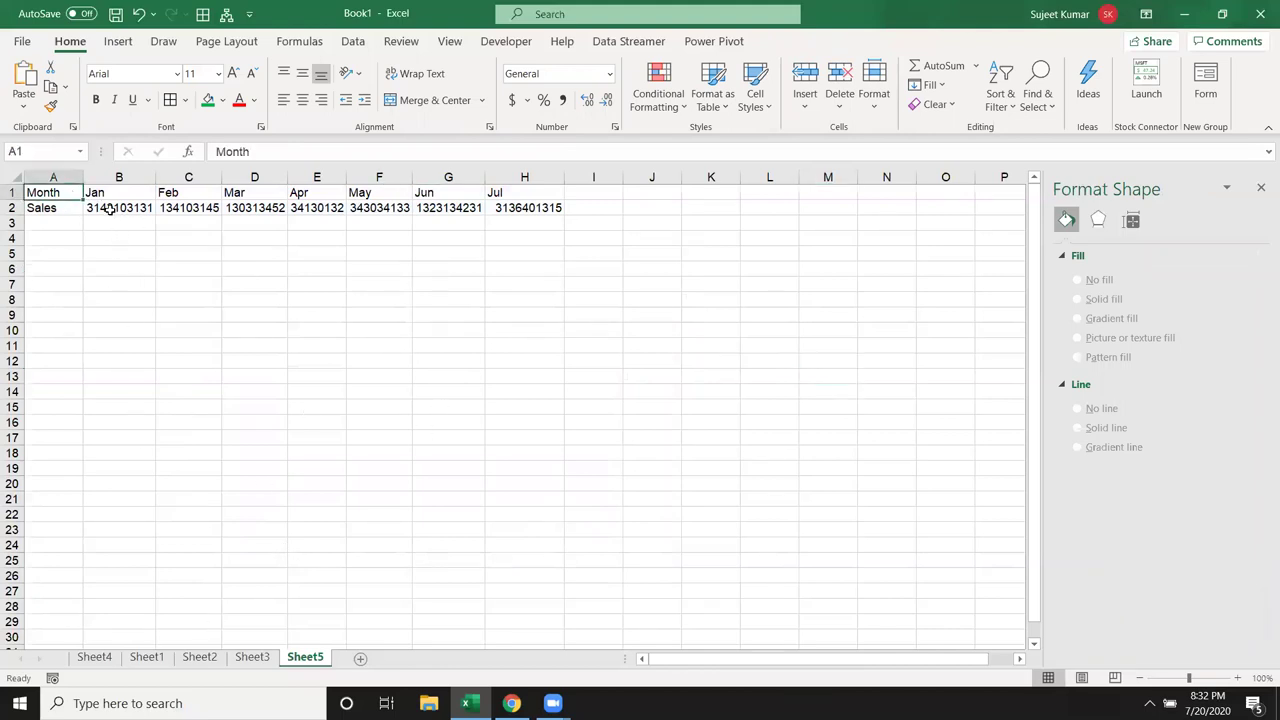
pyautogui.click(110, 208)
pyautogui.write('85')
pyautogui.press('Tab')
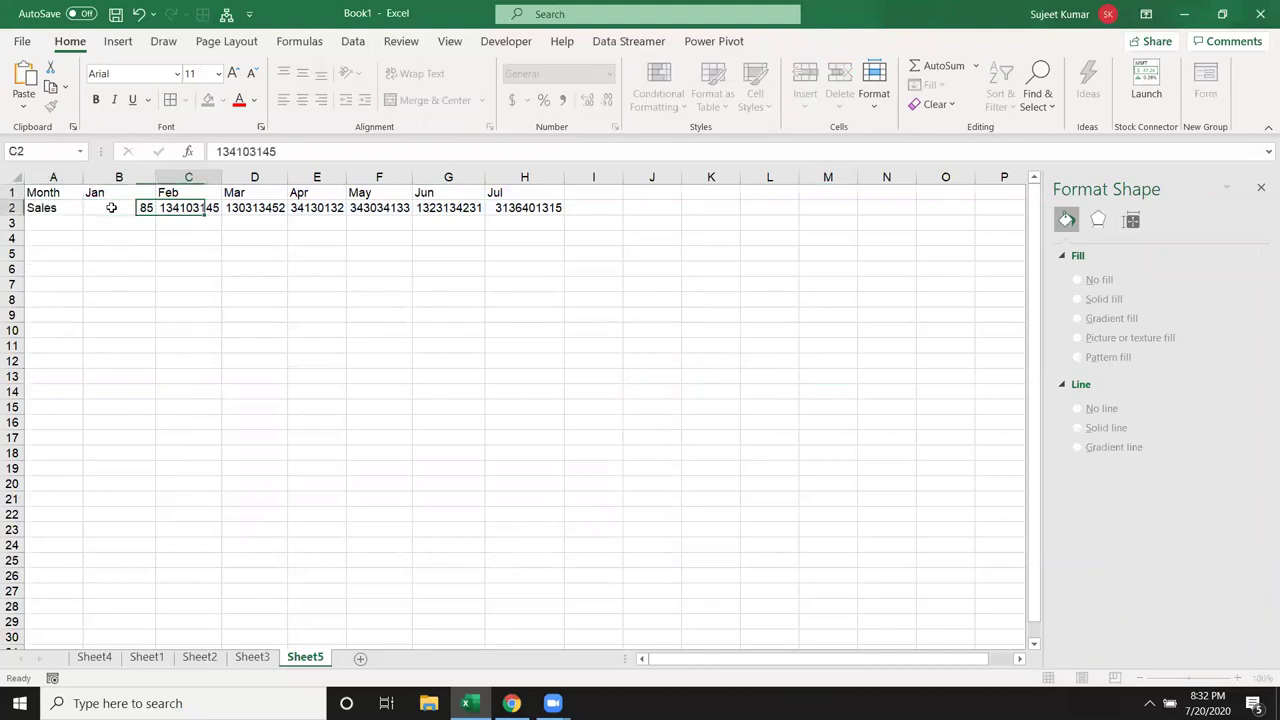
pyautogui.write('45')
pyautogui.press('Tab')
pyautogui.write('69')
pyautogui.press('Tab')
pyautogui.write('85')
pyautogui.press('Tab')
pyautogui.write('25')
pyautogui.press('Tab')
pyautogui.write('6')
pyautogui.press('Tab')
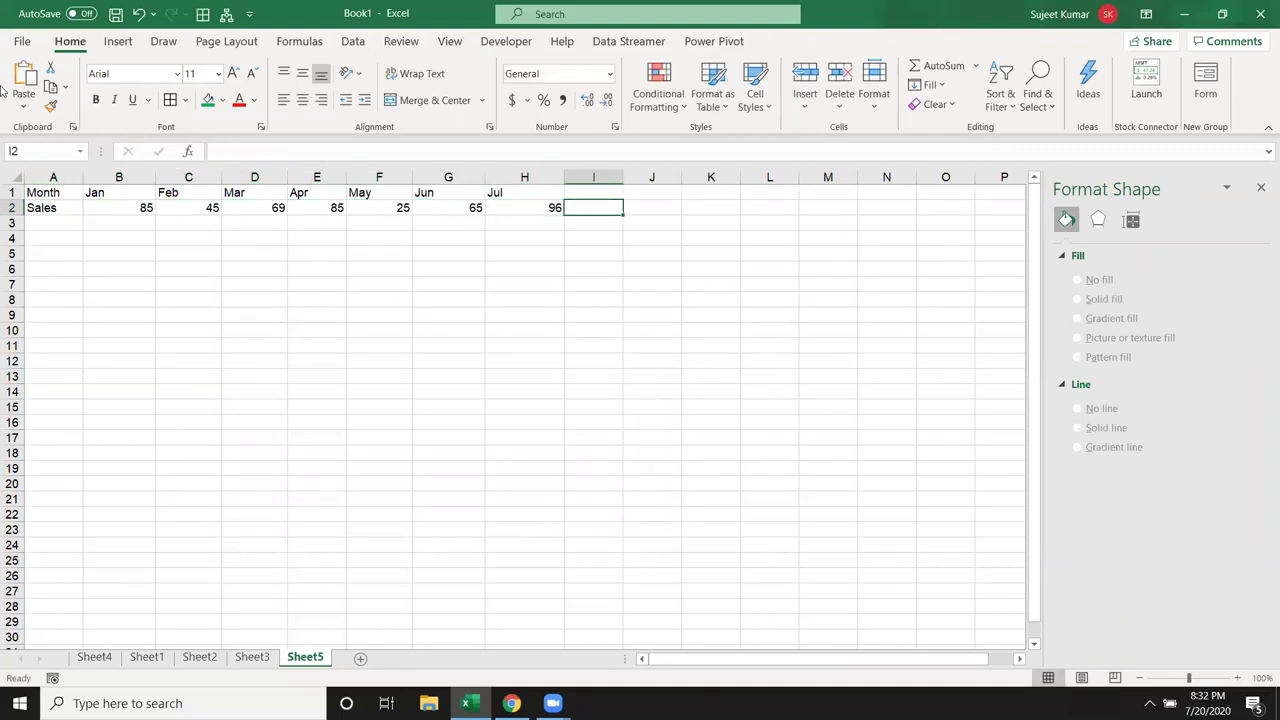
pyautogui.moveTo(50, 196); pyautogui.dragTo(550, 208)
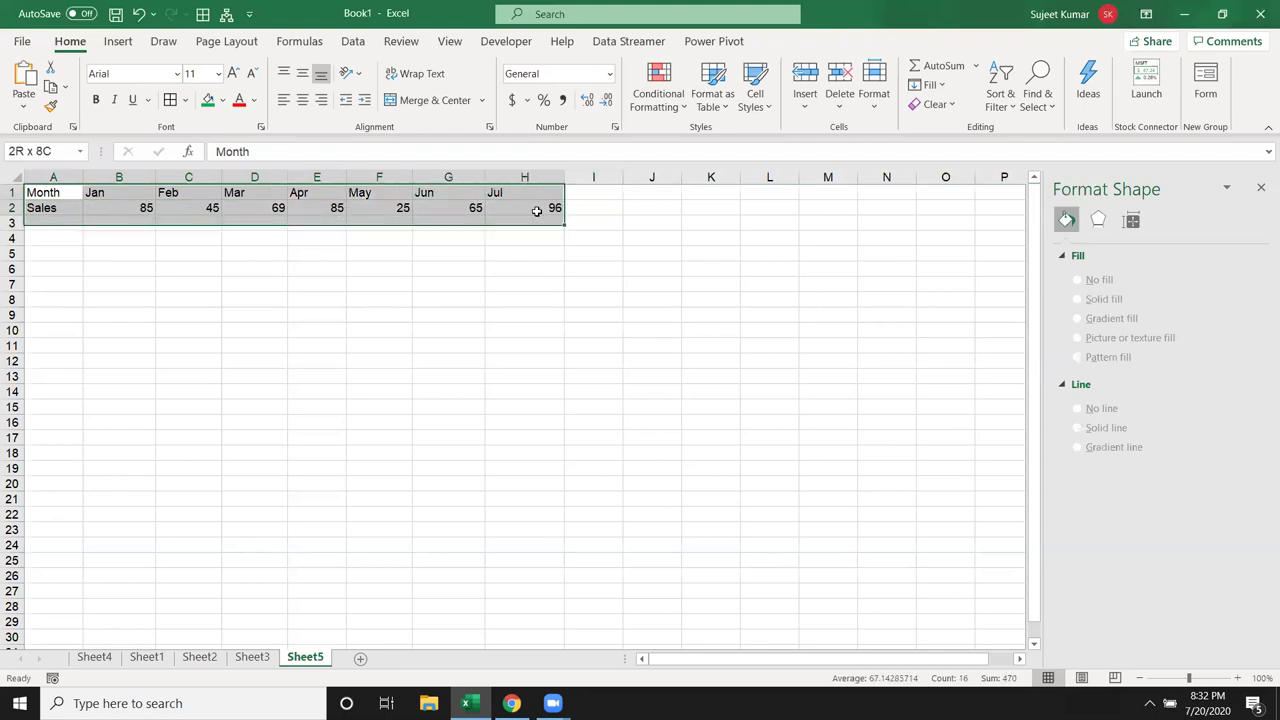
# Step: Close the format pane and preview Recommended Charts: stacked area, funnel, Pareto, pie and line
pyautogui.click(1261, 187)
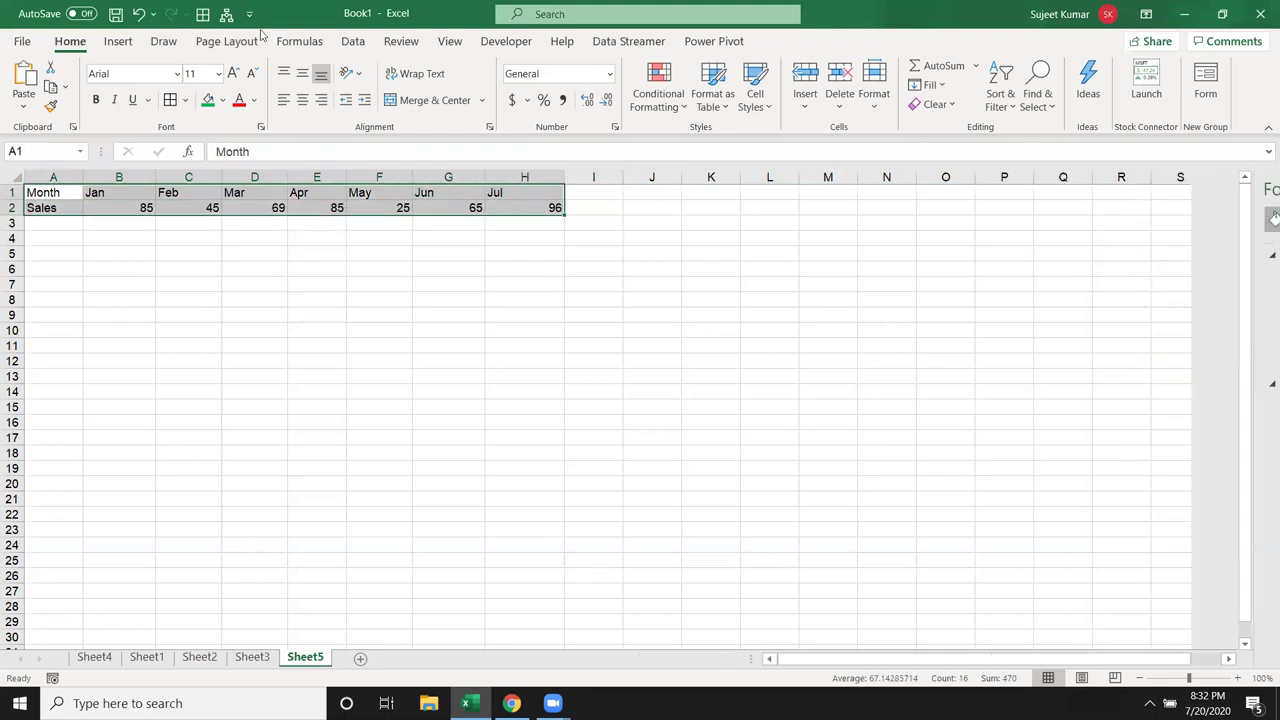
pyautogui.scroll(-1, 407, 96)
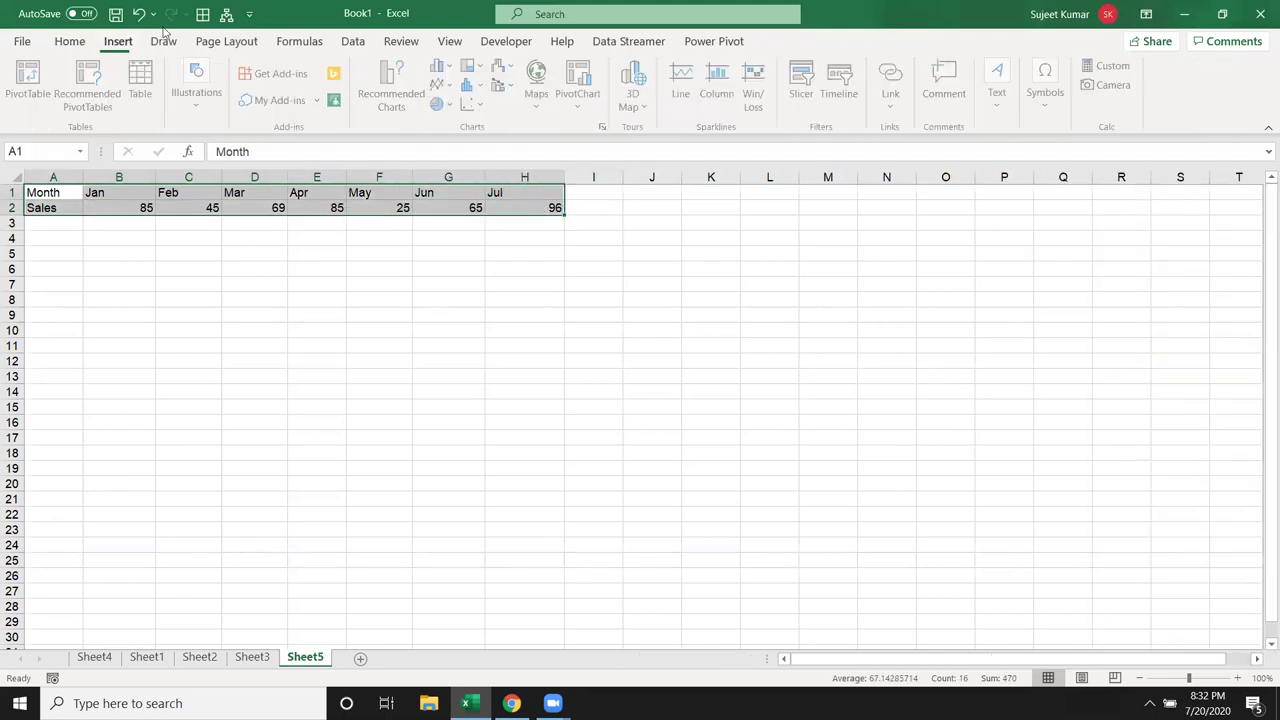
pyautogui.click(405, 95)
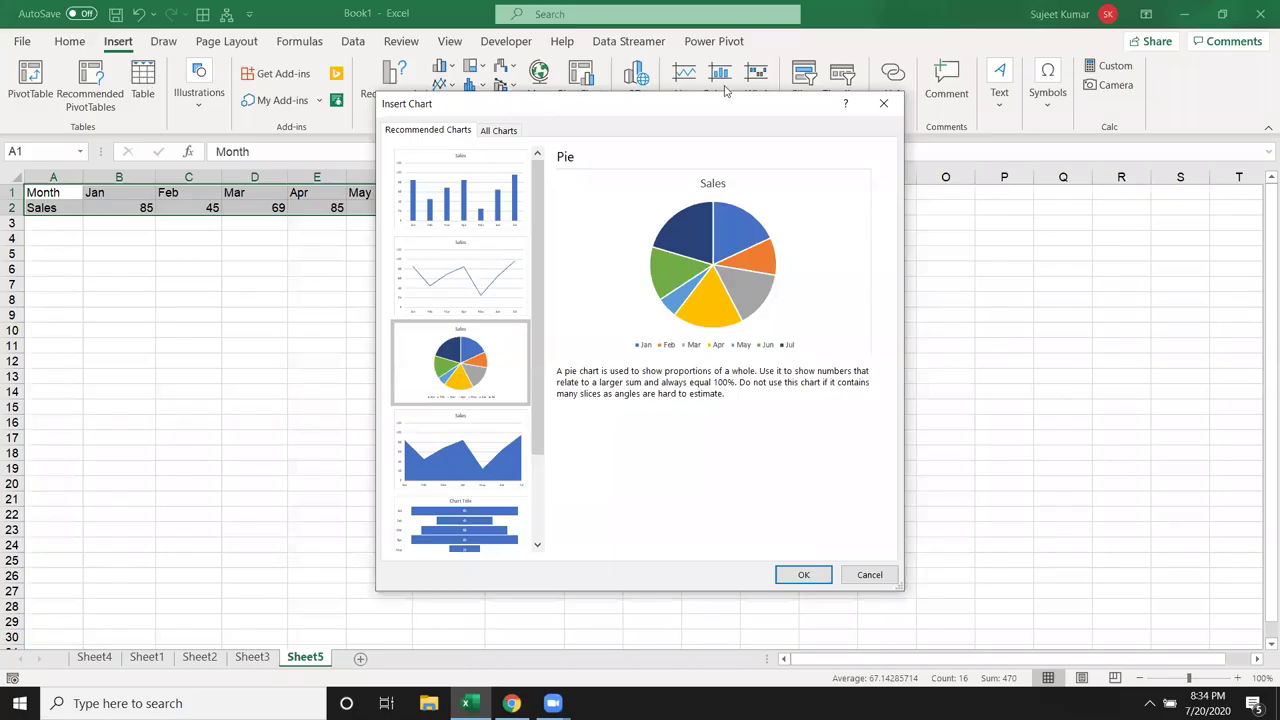
pyautogui.click(460, 450)
pyautogui.click(462, 525)
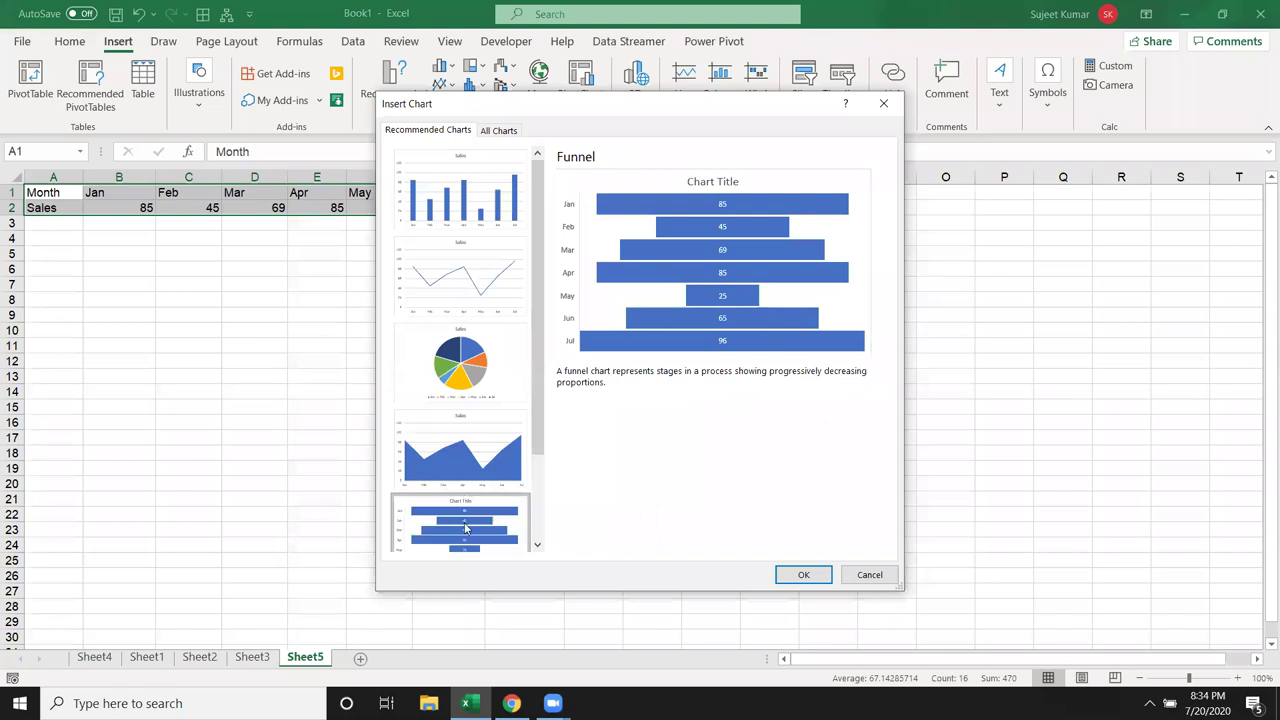
pyautogui.scroll(-1, 449, 430)
pyautogui.scroll(1, 449, 424)
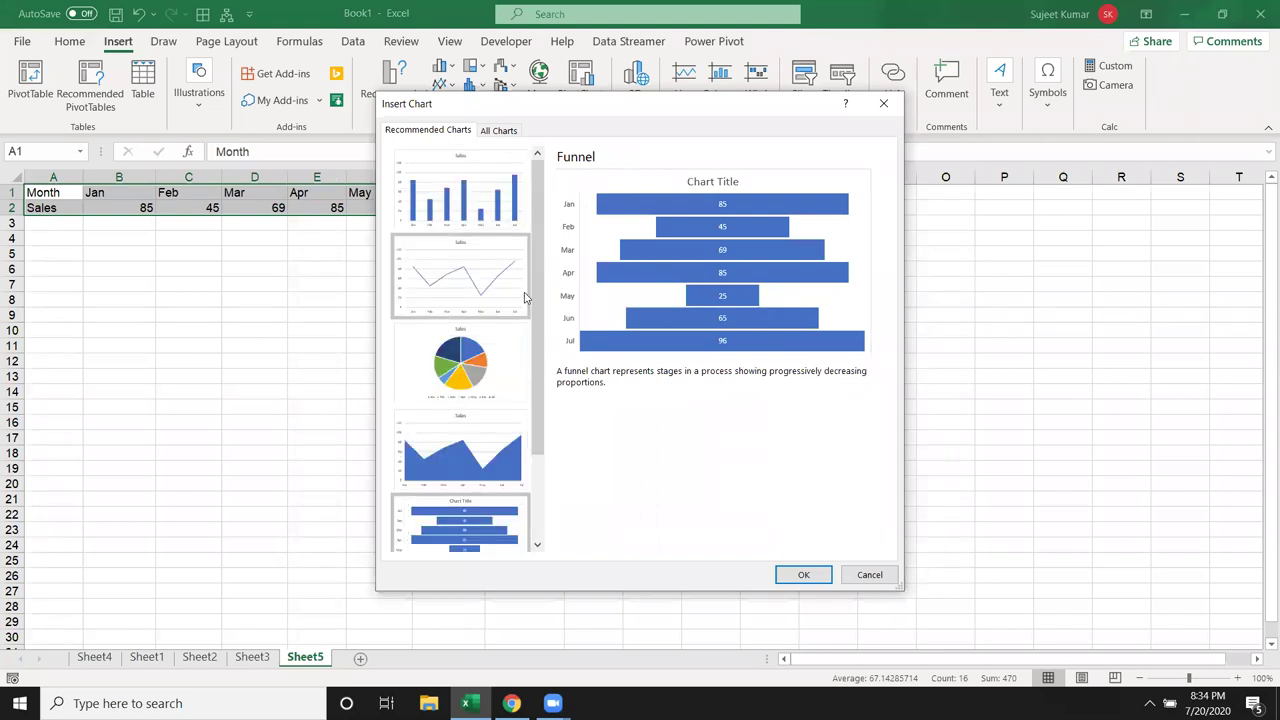
pyautogui.scroll(-1, 525, 305)
pyautogui.click(460, 510)
pyautogui.click(462, 422)
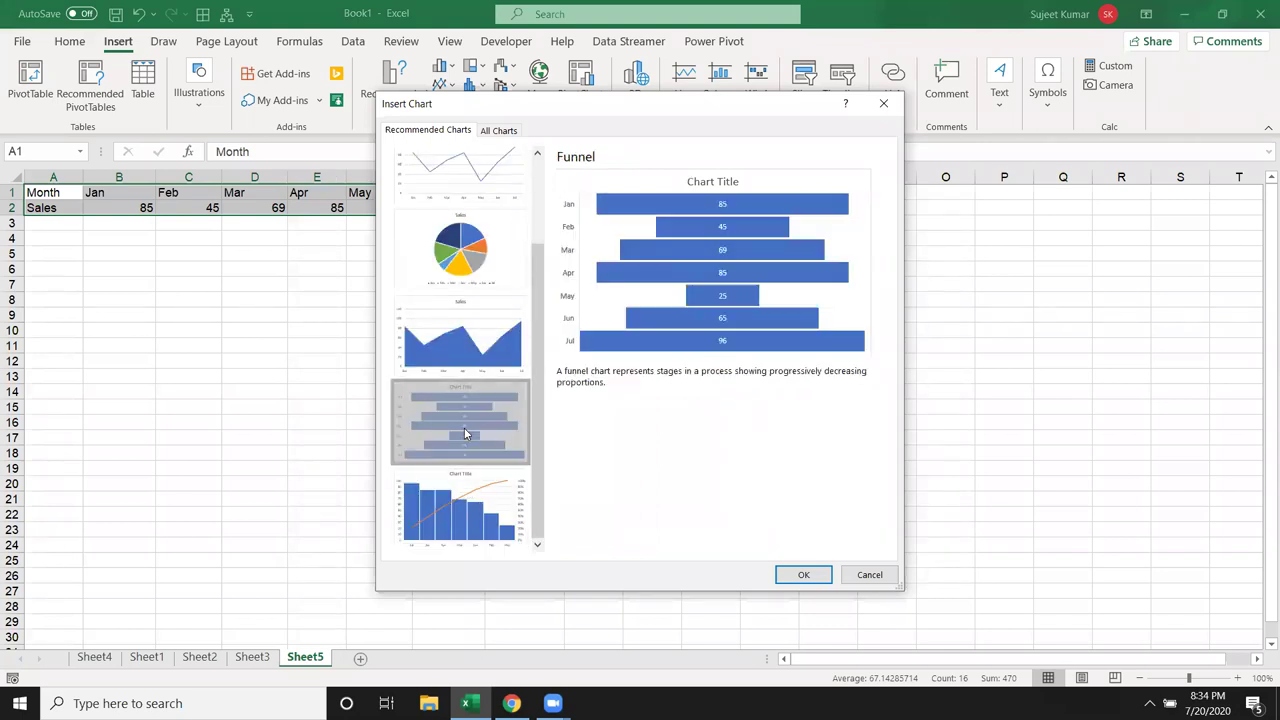
pyautogui.click(474, 363)
pyautogui.click(470, 255)
pyautogui.scroll(1, 467, 255)
pyautogui.click(467, 255)
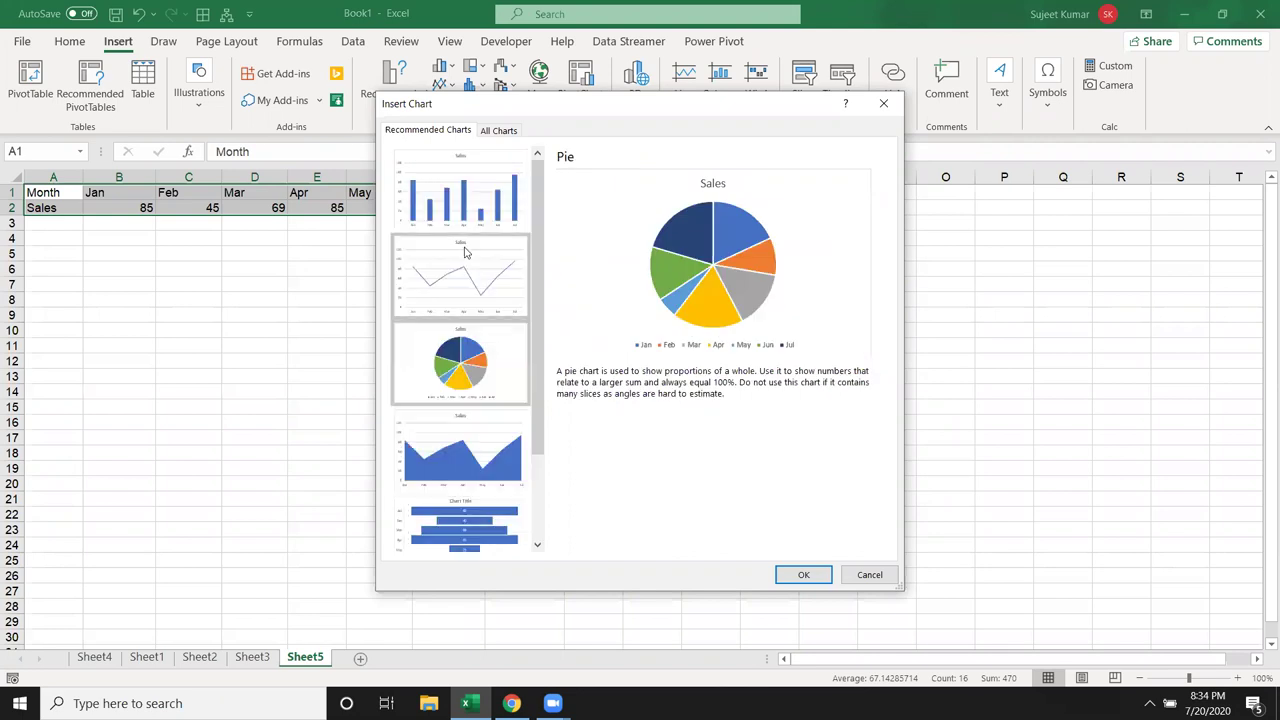
# Step: Insert the Clustered Column chart of the Month and Sales data
pyautogui.click(478, 213)
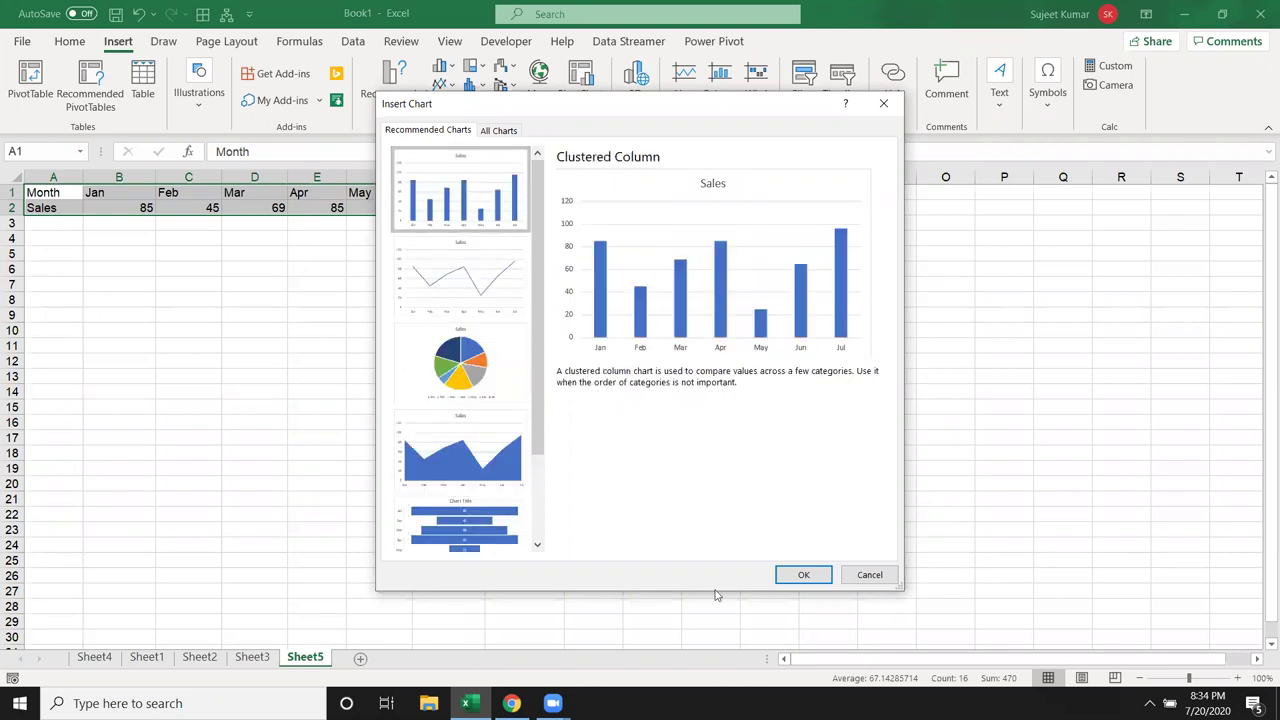
pyautogui.click(803, 575)
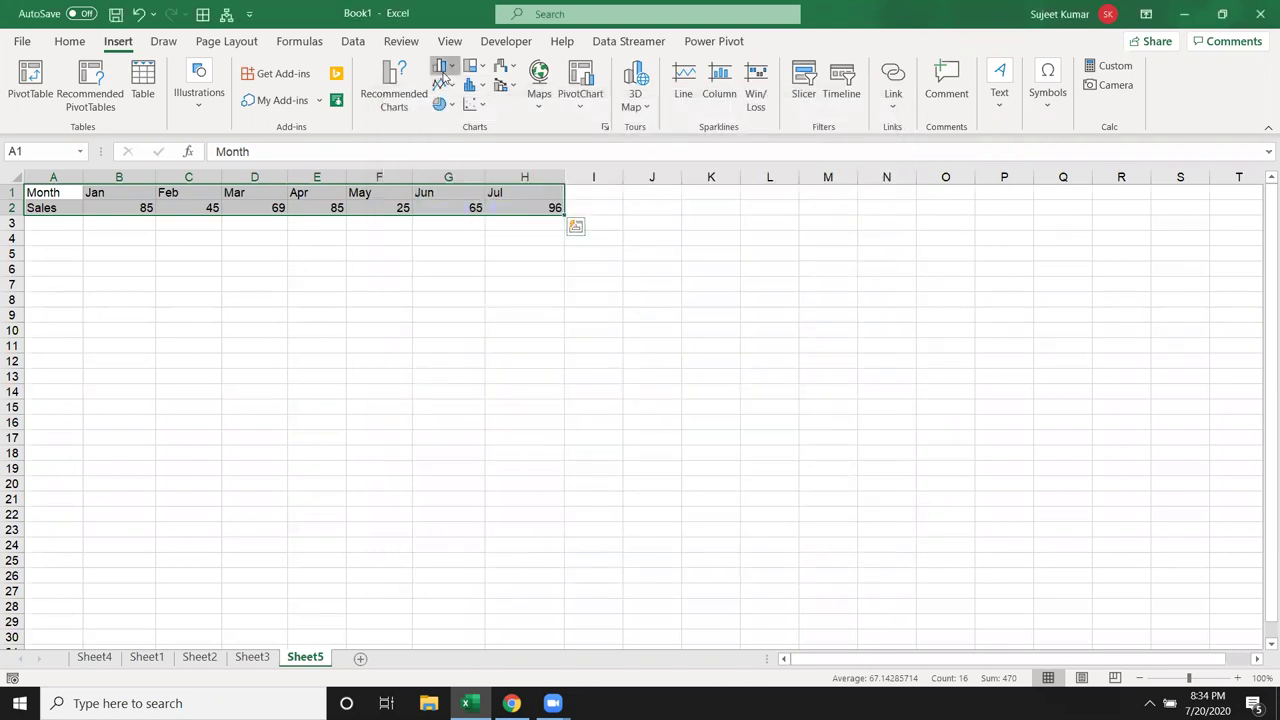
pyautogui.click(445, 66)
# Step: Enlarge the new Sales chart and move it to the right of the table
pyautogui.click(465, 153)
pyautogui.moveTo(540, 320); pyautogui.dragTo(532, 322)
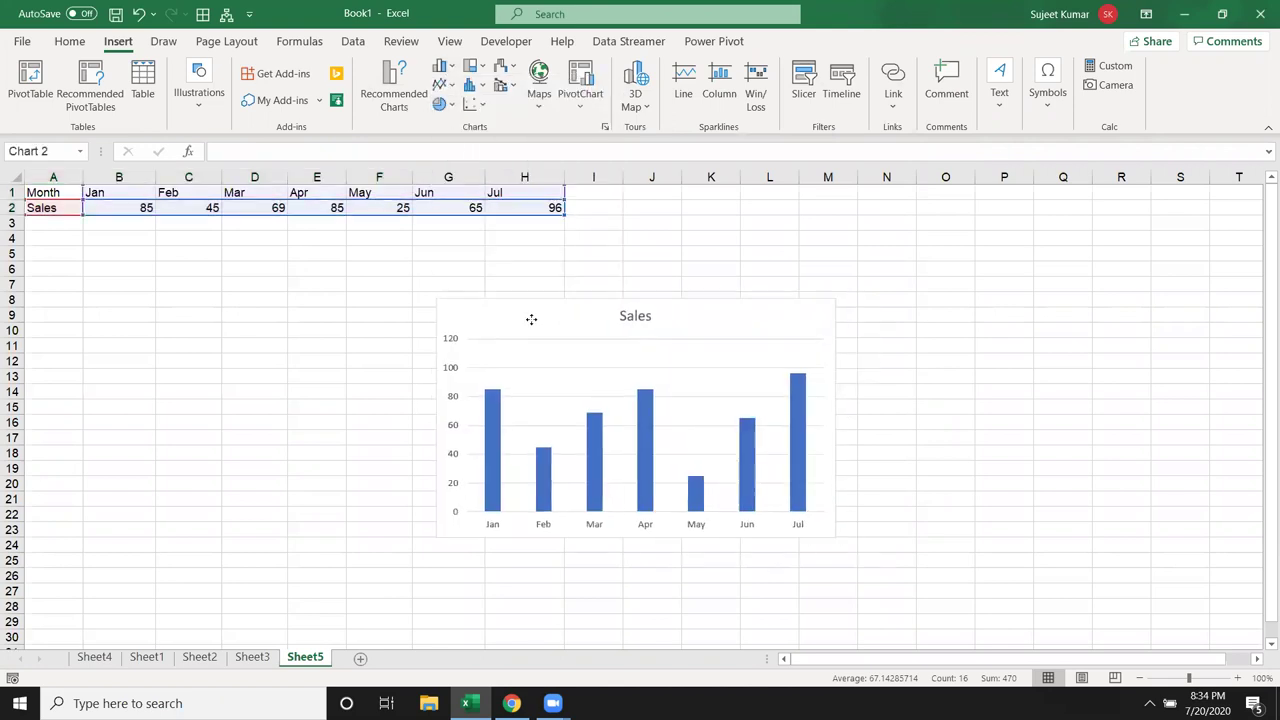
pyautogui.moveTo(835, 541); pyautogui.dragTo(877, 557)
pyautogui.moveTo(713, 314); pyautogui.dragTo(805, 309)
# Step: Add a Target row in A3:H3 with values 85, 65, 74, 58, 78, 98, 69
pyautogui.click(63, 230)
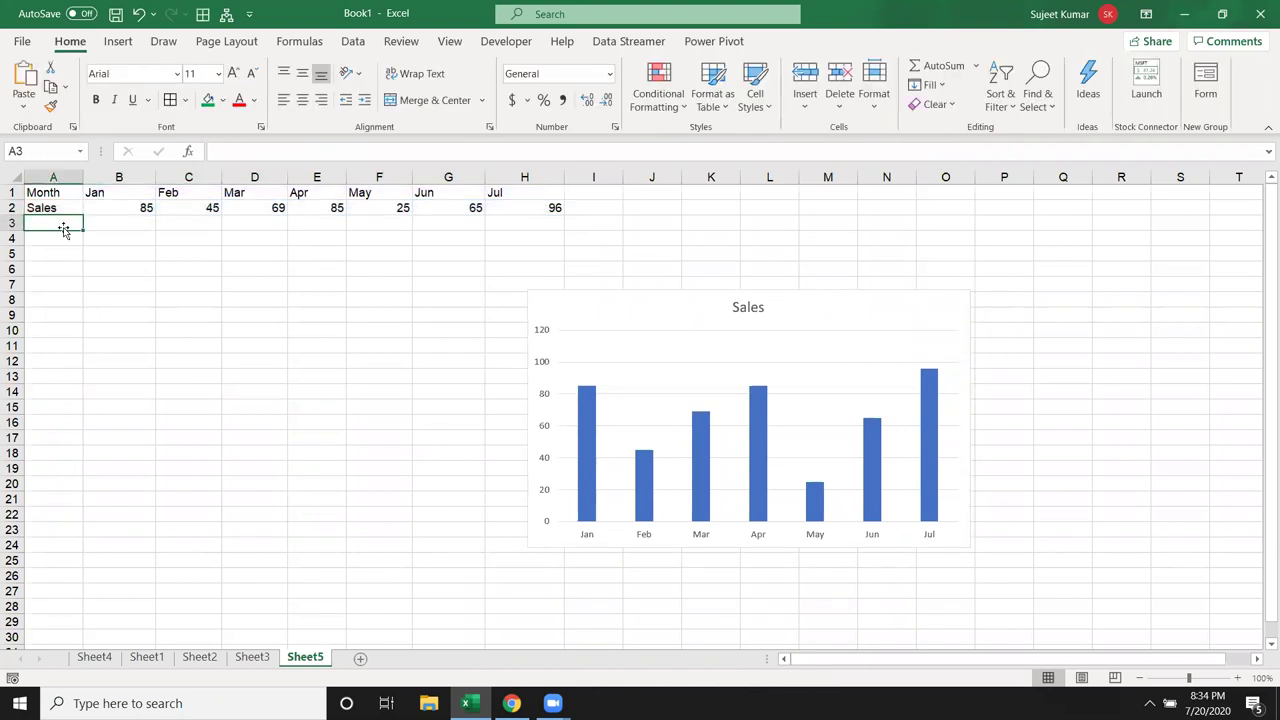
pyautogui.write('Target')
pyautogui.press('Tab')
pyautogui.write('8')
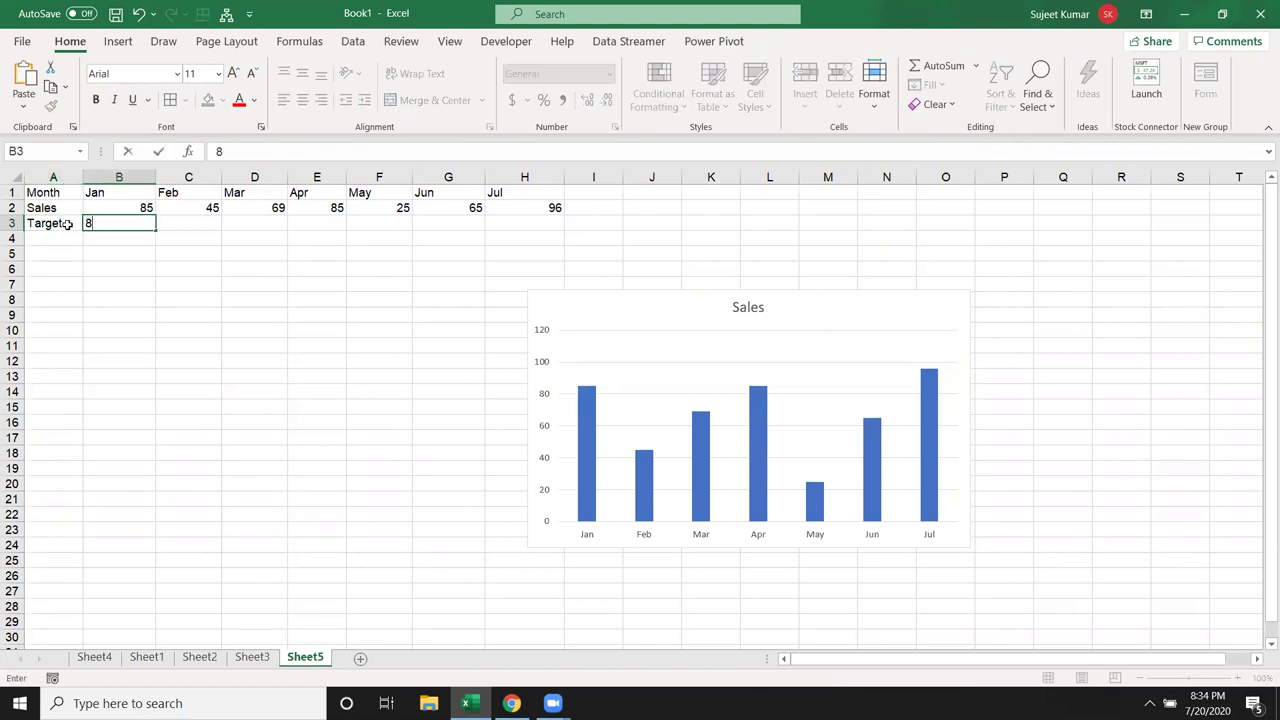
pyautogui.write('5')
pyautogui.press('Tab')
pyautogui.write('65\t74\t58\t78\t98\t')
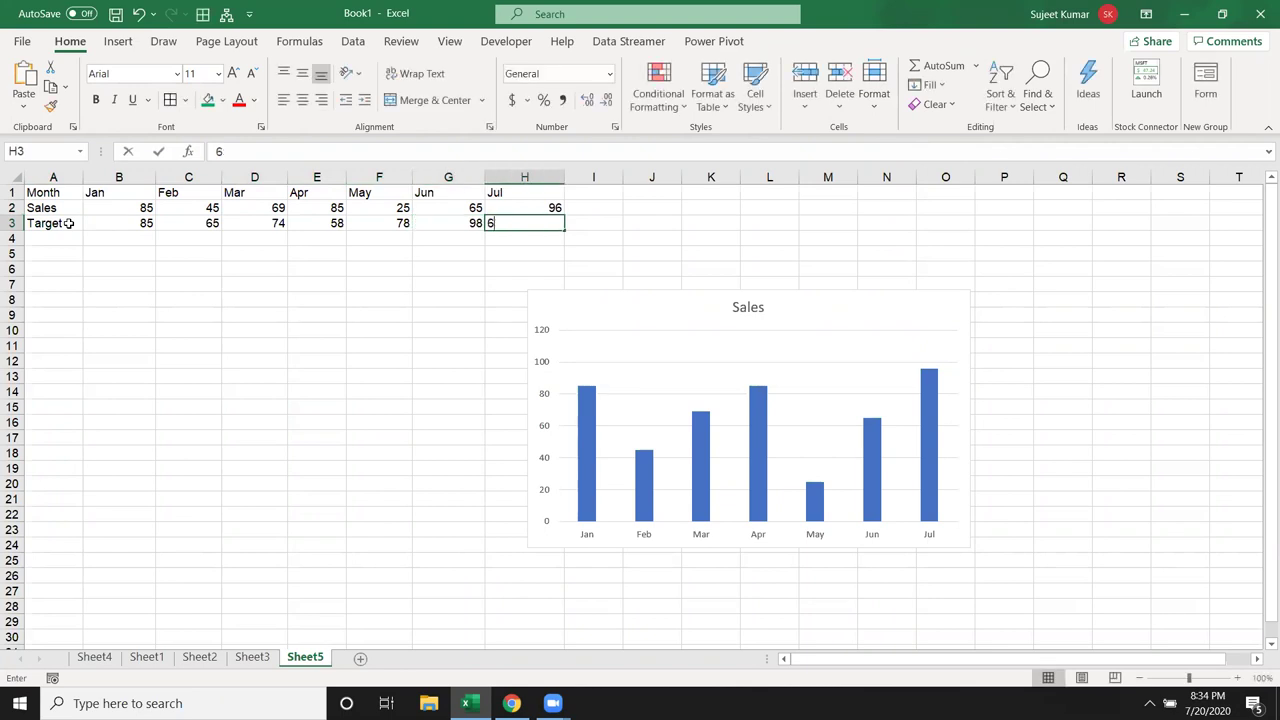
pyautogui.write('69')
# Step: Move the chart below the table and extend its data range to include the Target row
pyautogui.click(665, 310)
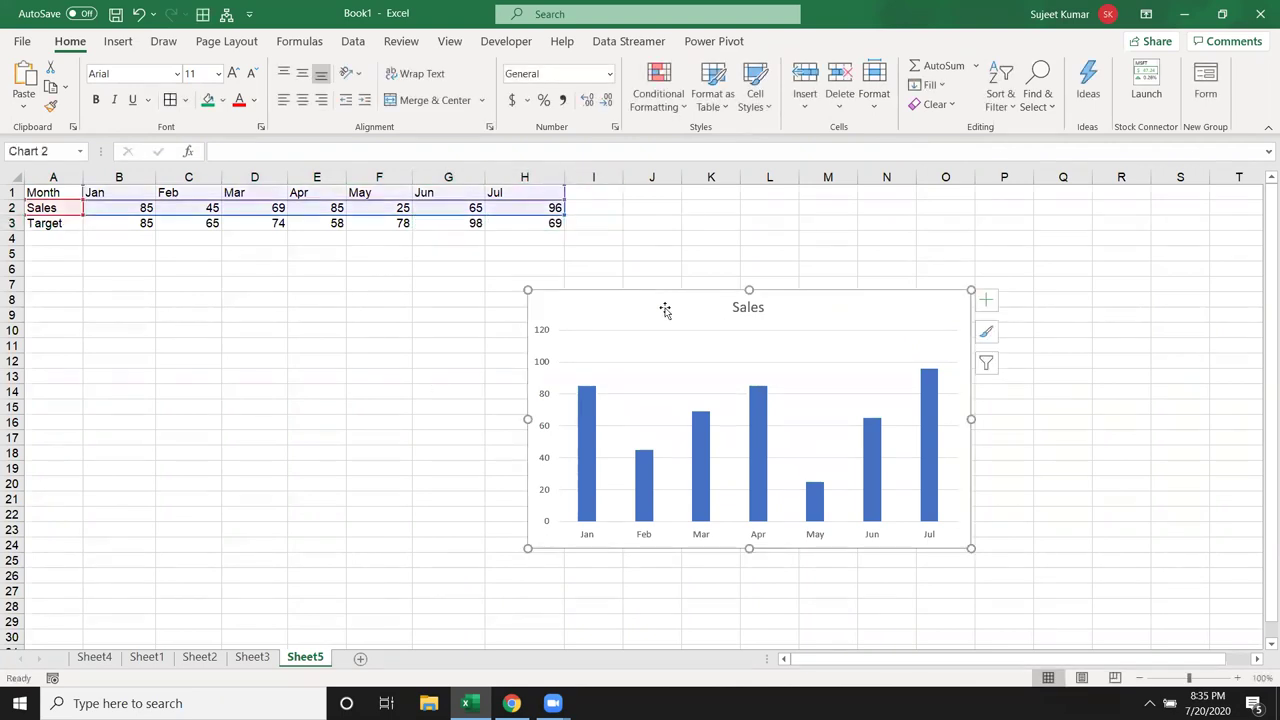
pyautogui.moveTo(597, 308); pyautogui.dragTo(223, 319)
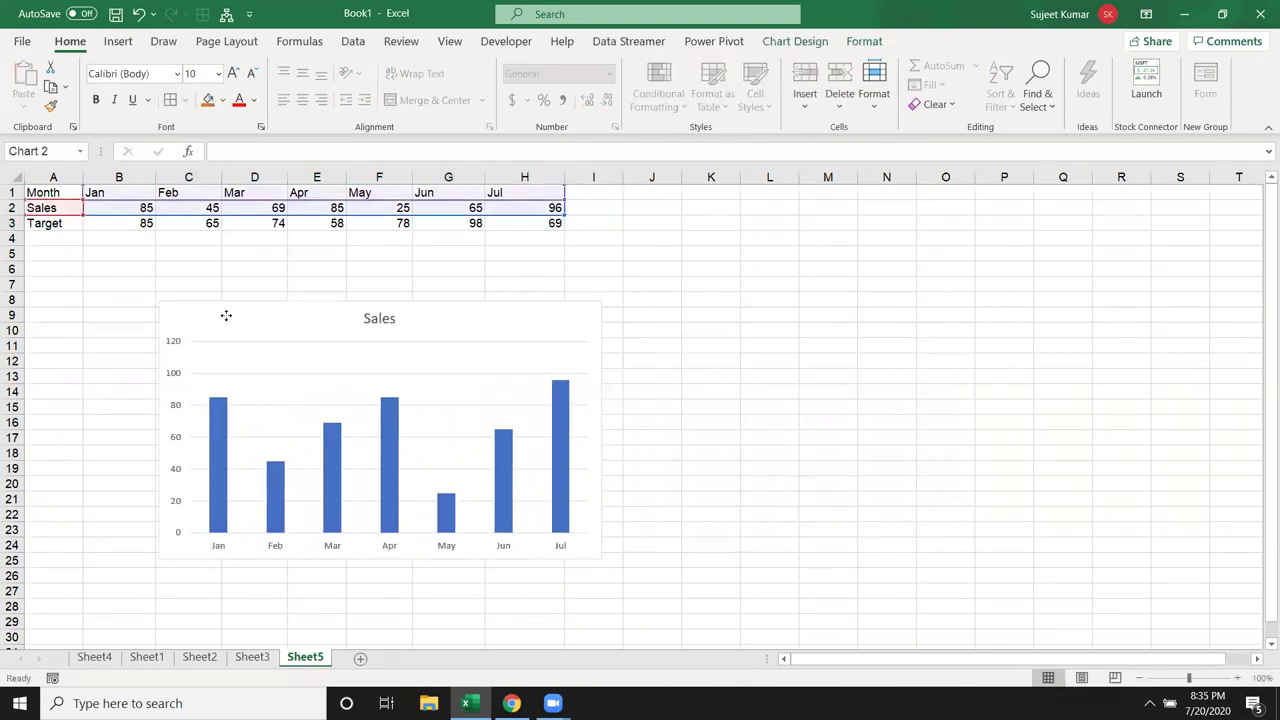
pyautogui.click(730, 315)
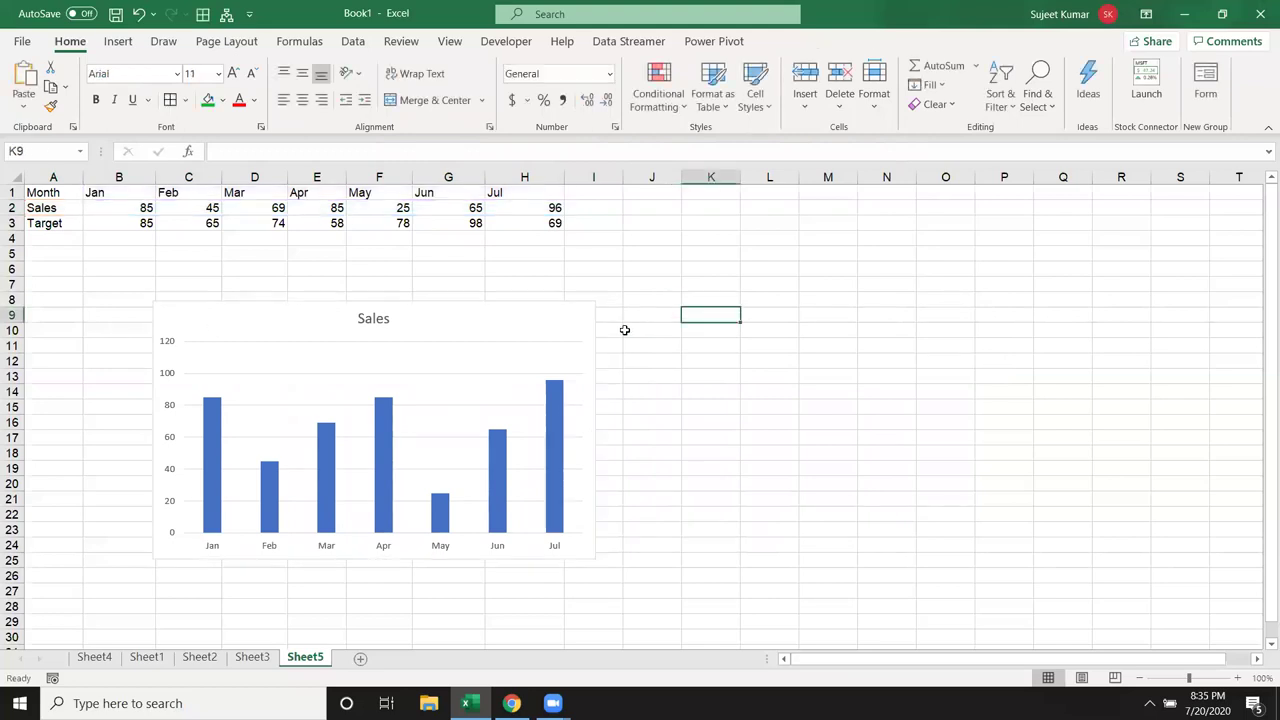
pyautogui.click(539, 324)
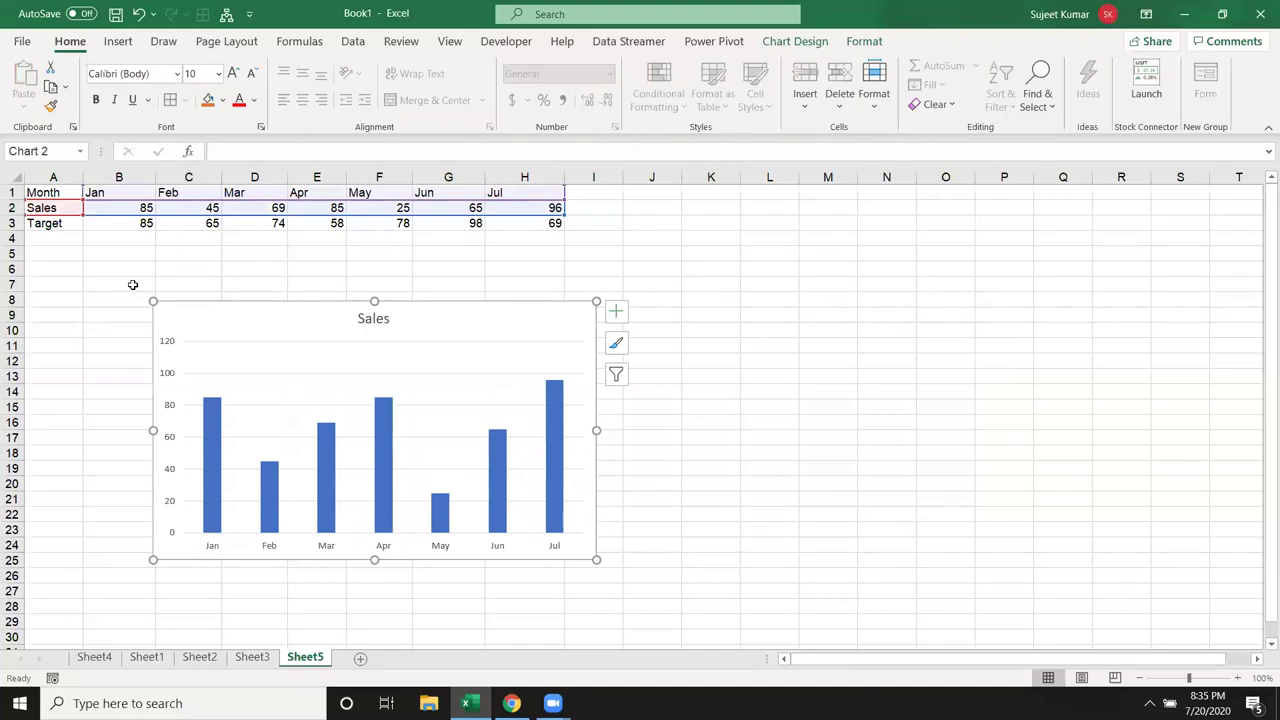
pyautogui.moveTo(77, 218); pyautogui.dragTo(78, 228)
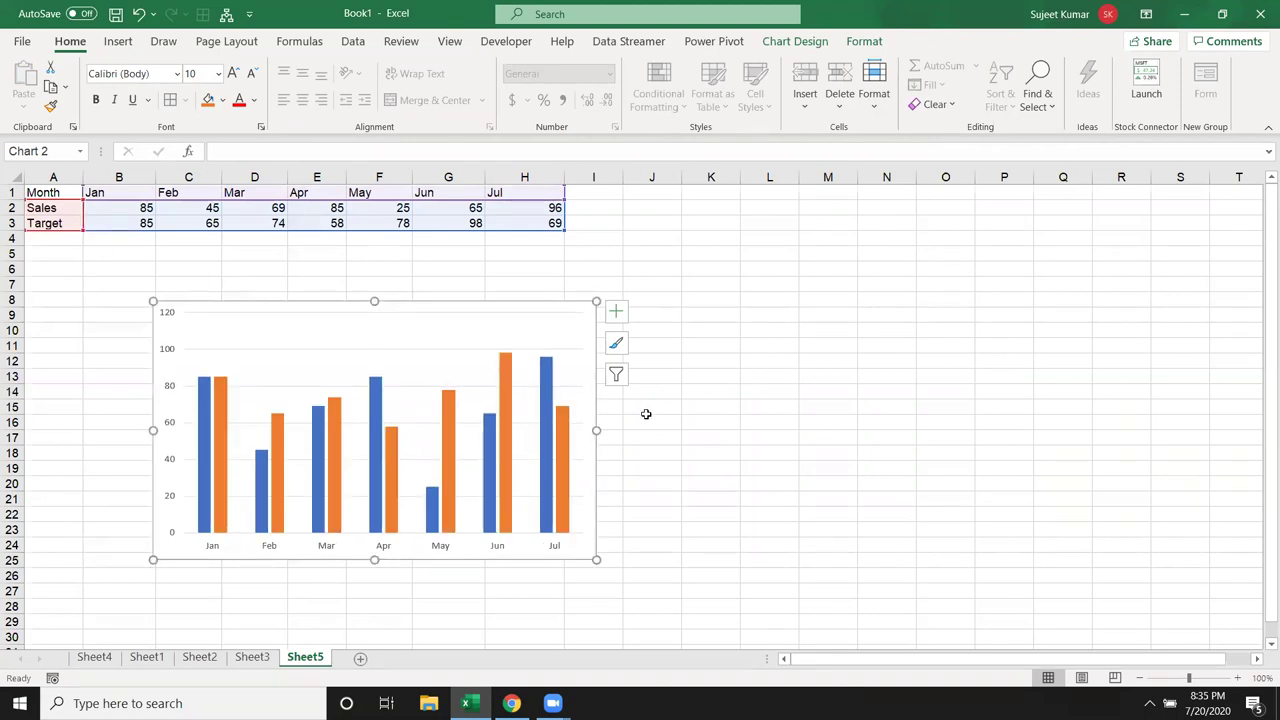
# Step: Widen the chart by dragging its right and left edges outward
pyautogui.moveTo(676, 434); pyautogui.dragTo(713, 432)
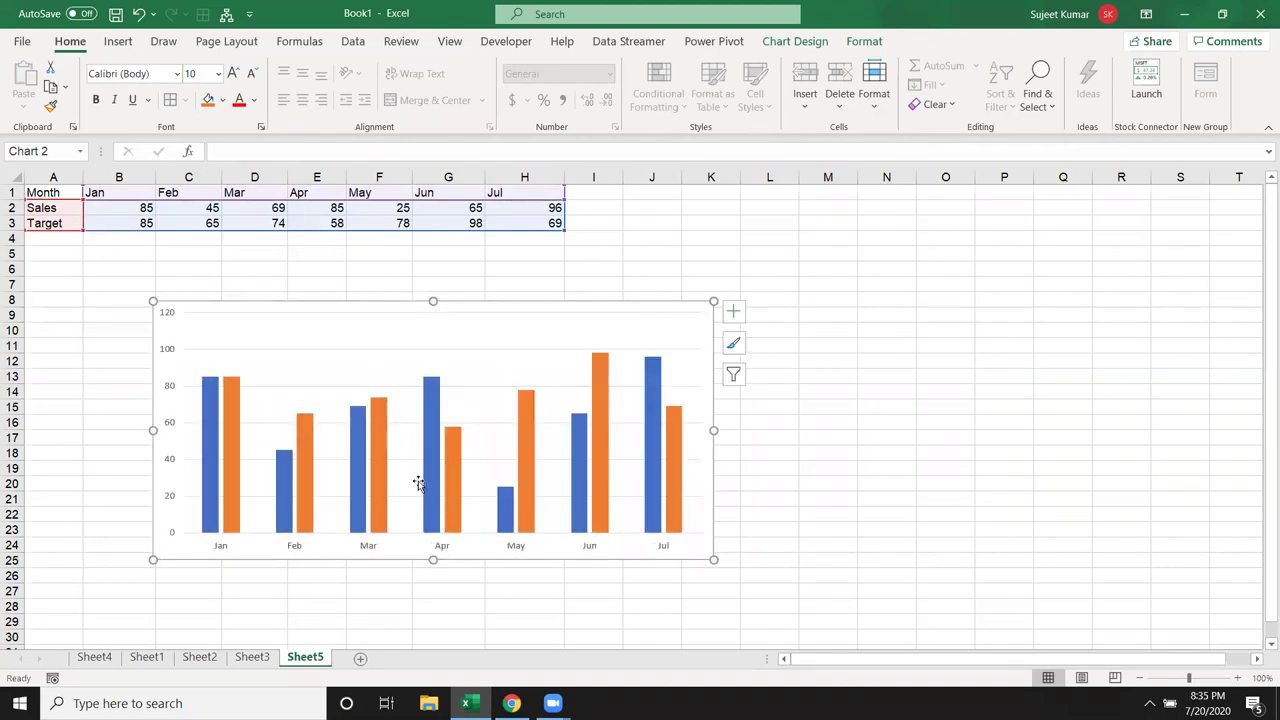
pyautogui.moveTo(151, 430); pyautogui.dragTo(117, 430)
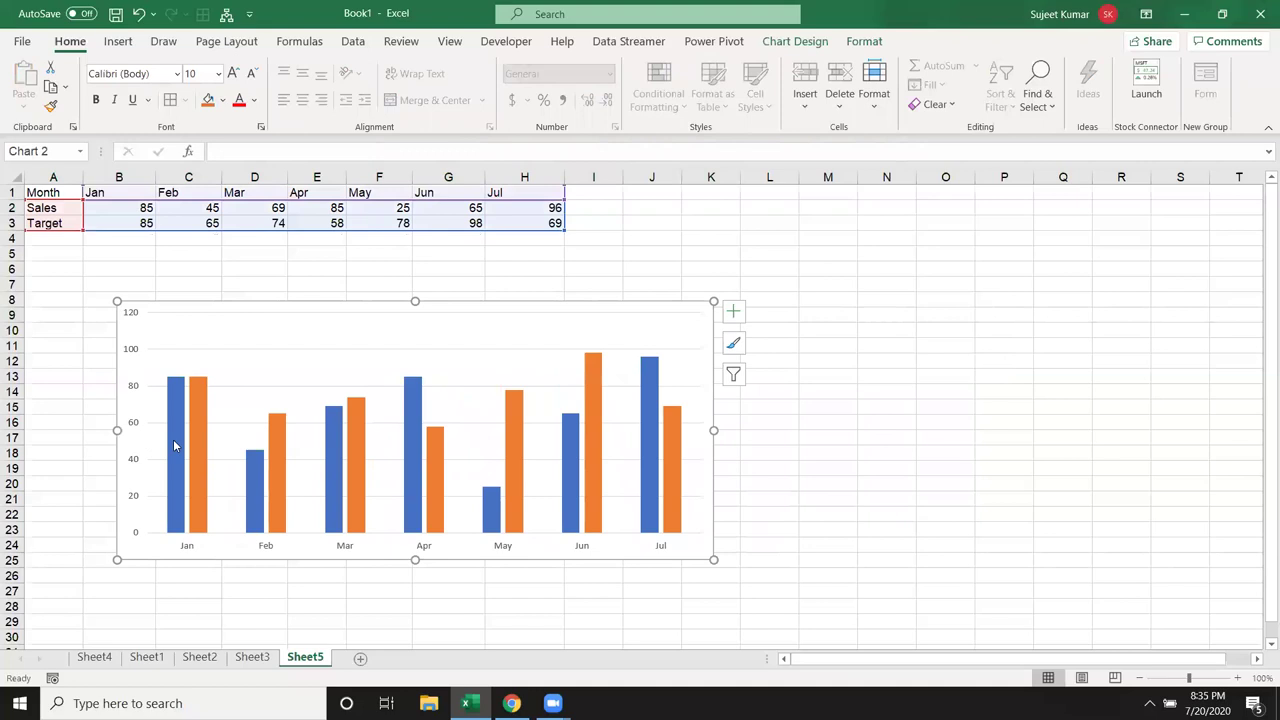
pyautogui.moveTo(378, 465)
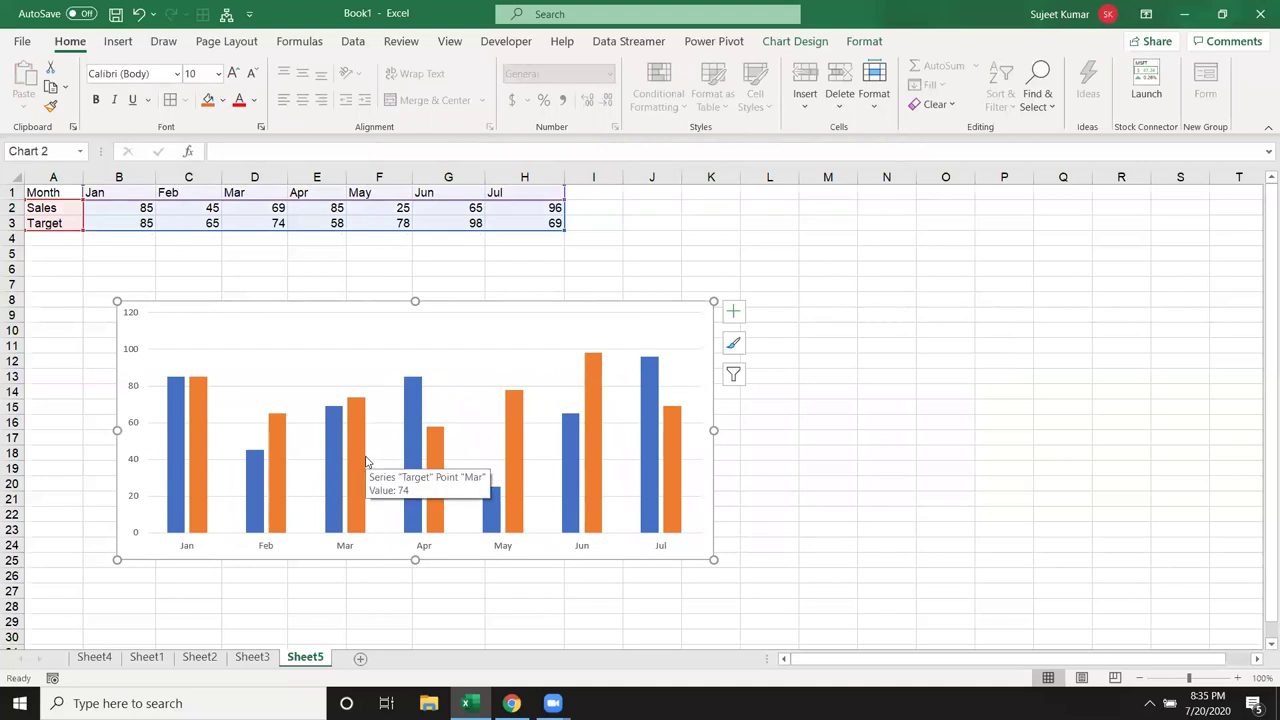
pyautogui.click(157, 286)
# Step: Enter 20% in B3 and fill it right across the Target row to H3
pyautogui.click(124, 222)
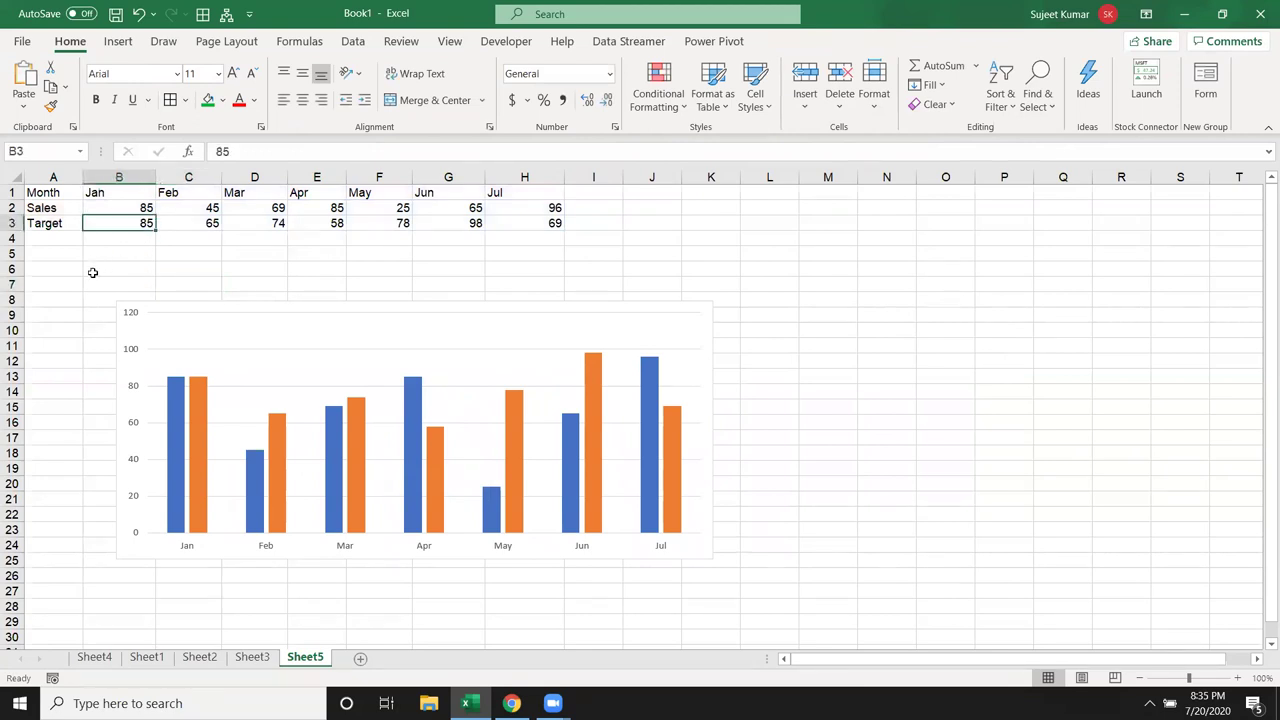
pyautogui.write('20')
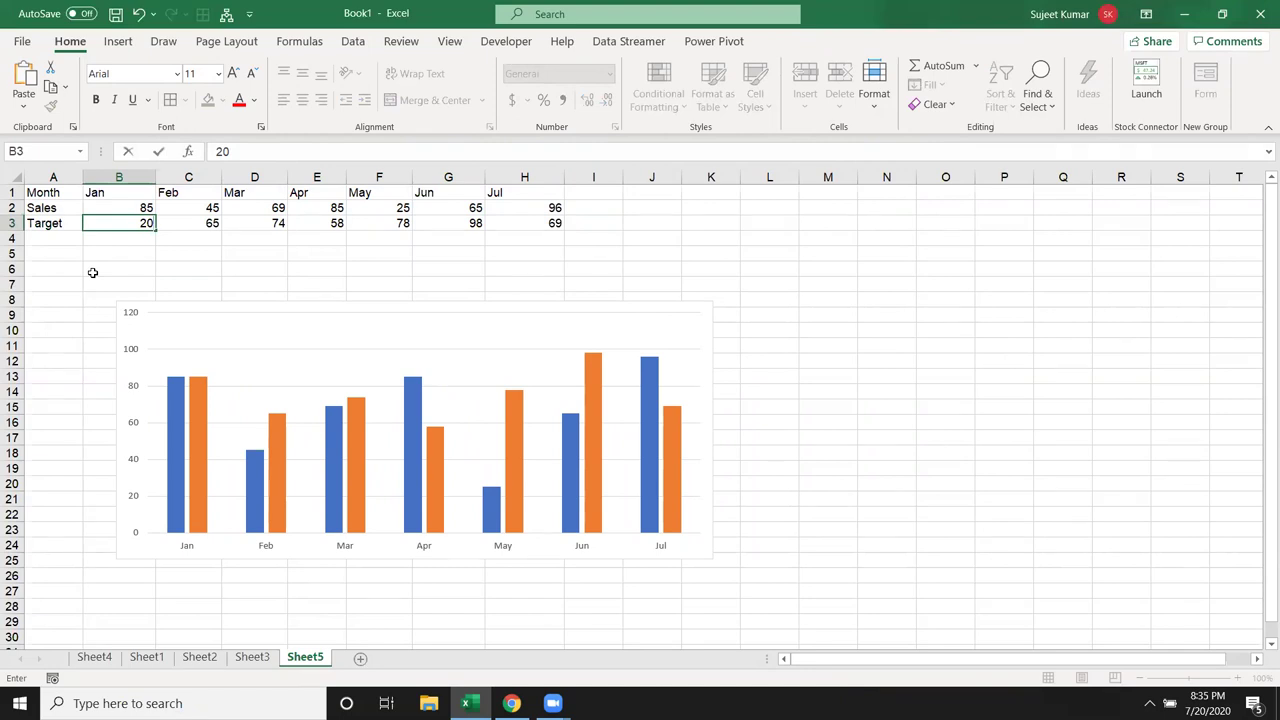
pyautogui.write('%')
pyautogui.press('Return')
pyautogui.press('Up')
pyautogui.hotkey('ctrl', 'shift', 'Right')
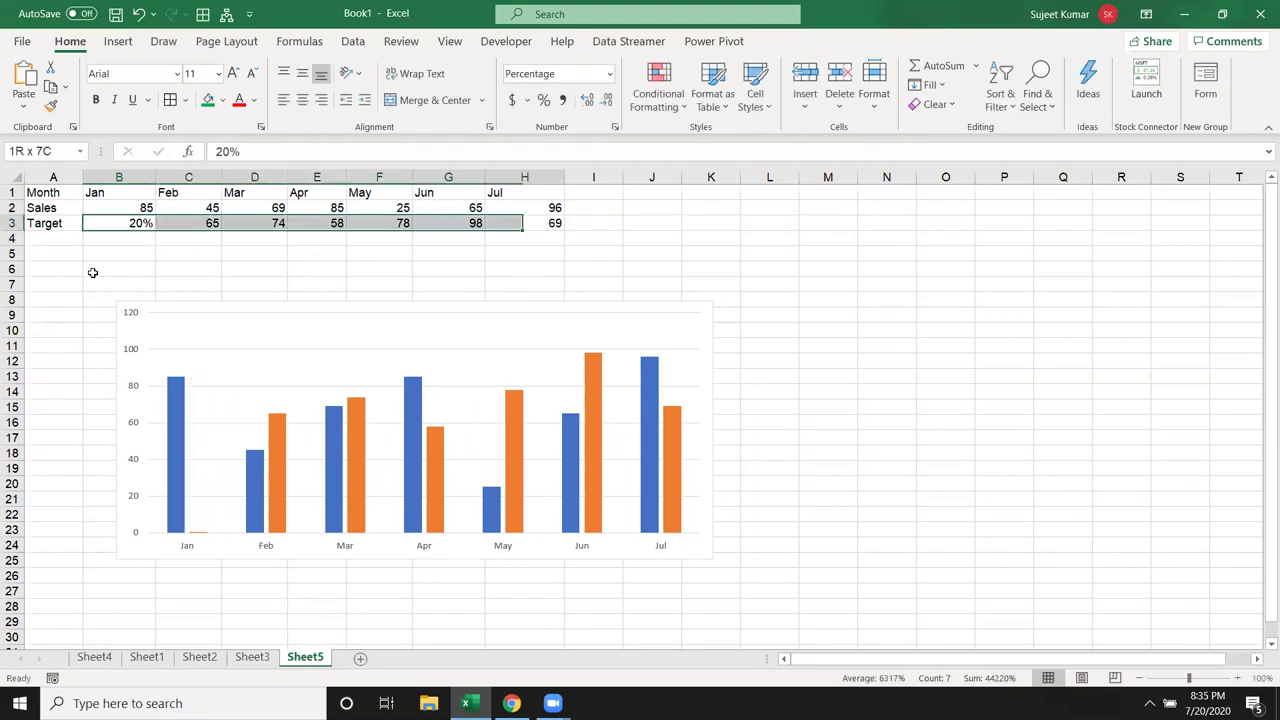
pyautogui.hotkey('ctrl', 'r')
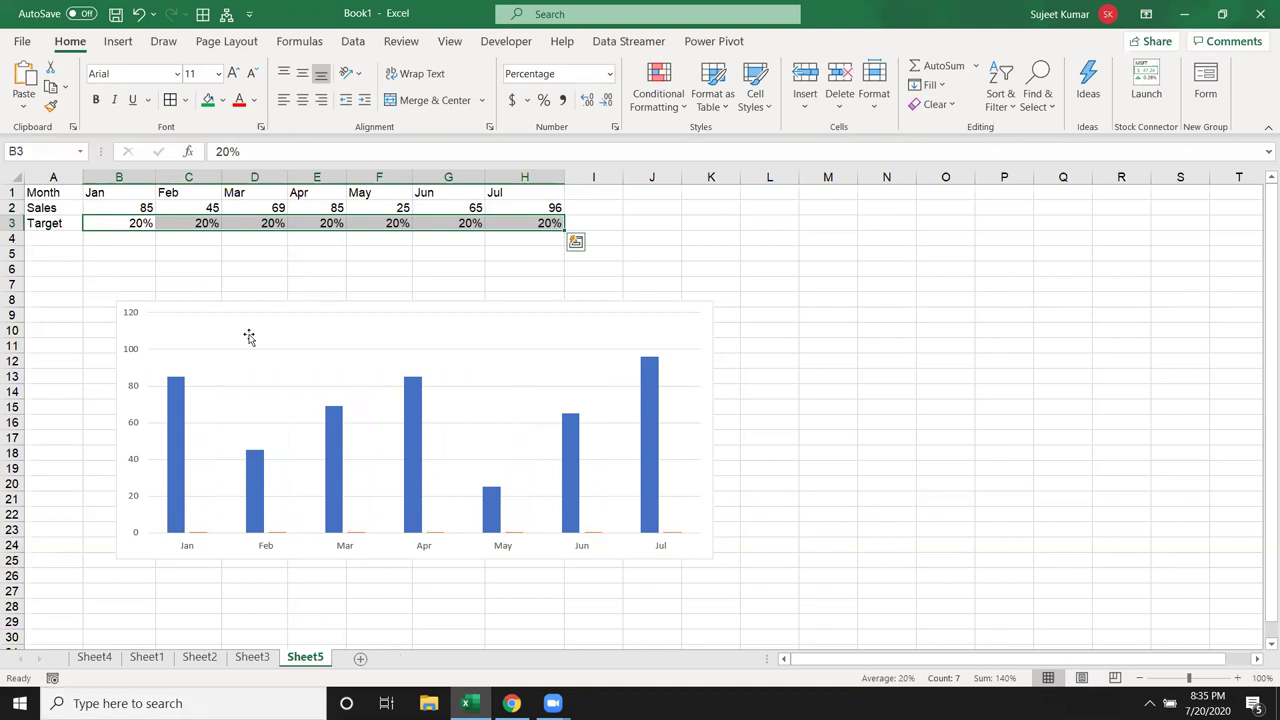
# Step: Switch B3 to General number format and back to percentage format
pyautogui.click(691, 254)
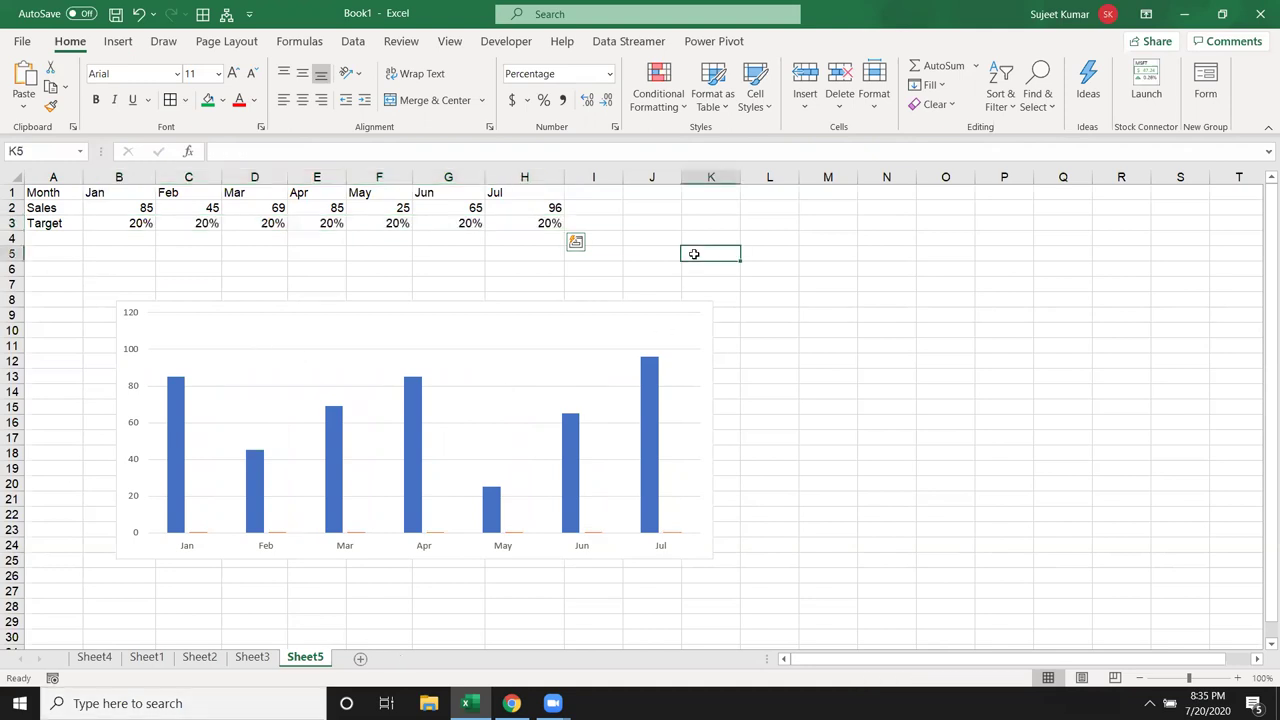
pyautogui.click(117, 228)
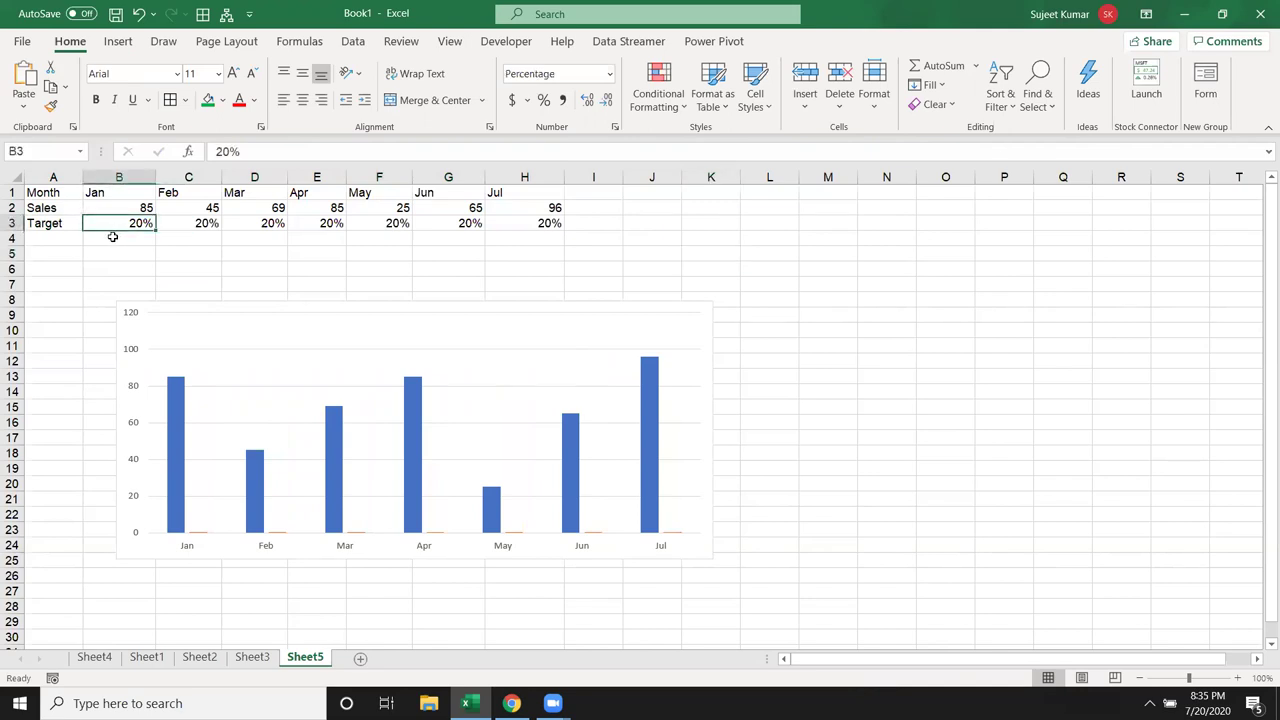
pyautogui.hotkey('ctrl', 'shift', '~')
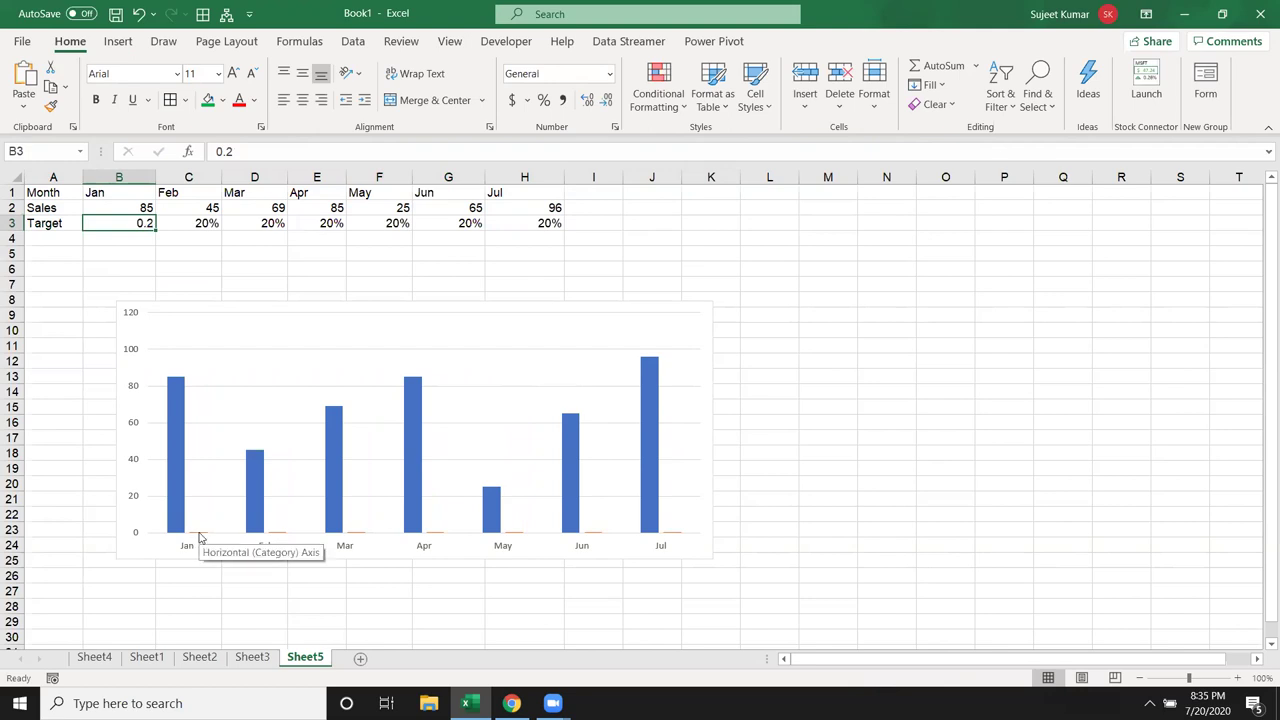
pyautogui.hotkey('ctrl', 'shift', '%')
pyautogui.click(110, 209)
pyautogui.click(119, 231)
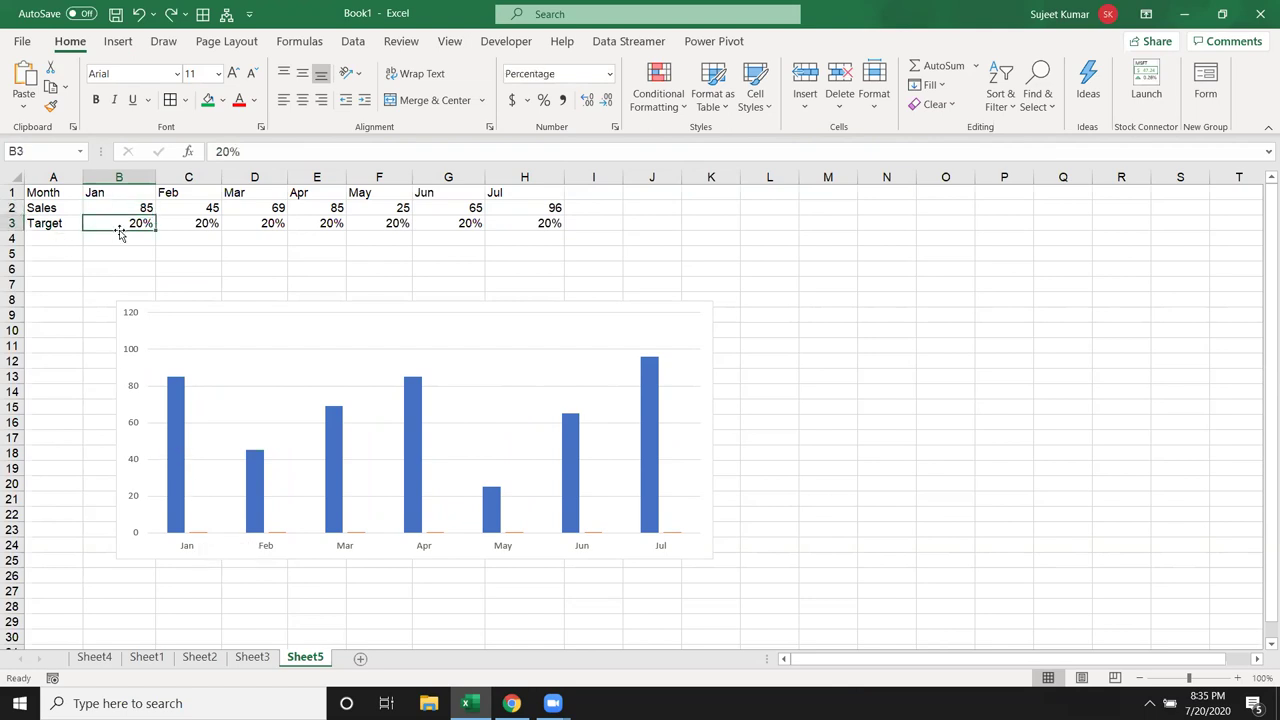
# Step: Make the chart a combo with the Target series on a secondary axis
pyautogui.click(572, 343)
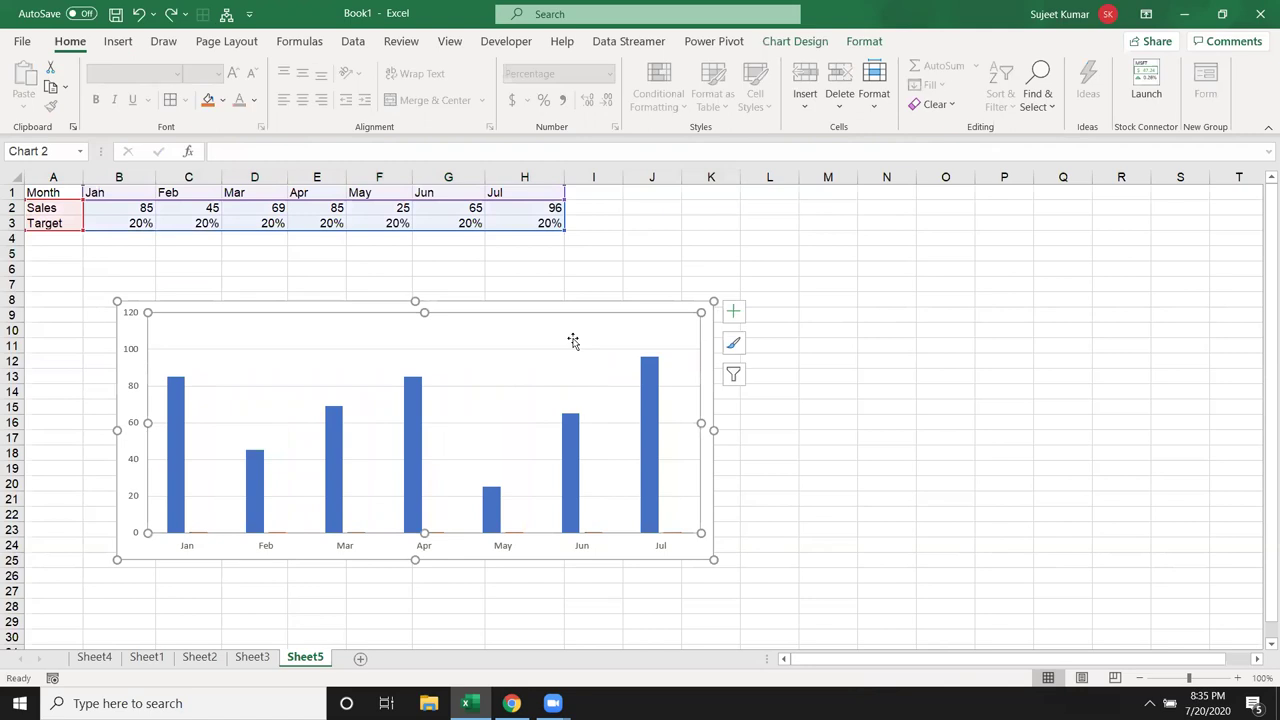
pyautogui.rightClick(647, 409)
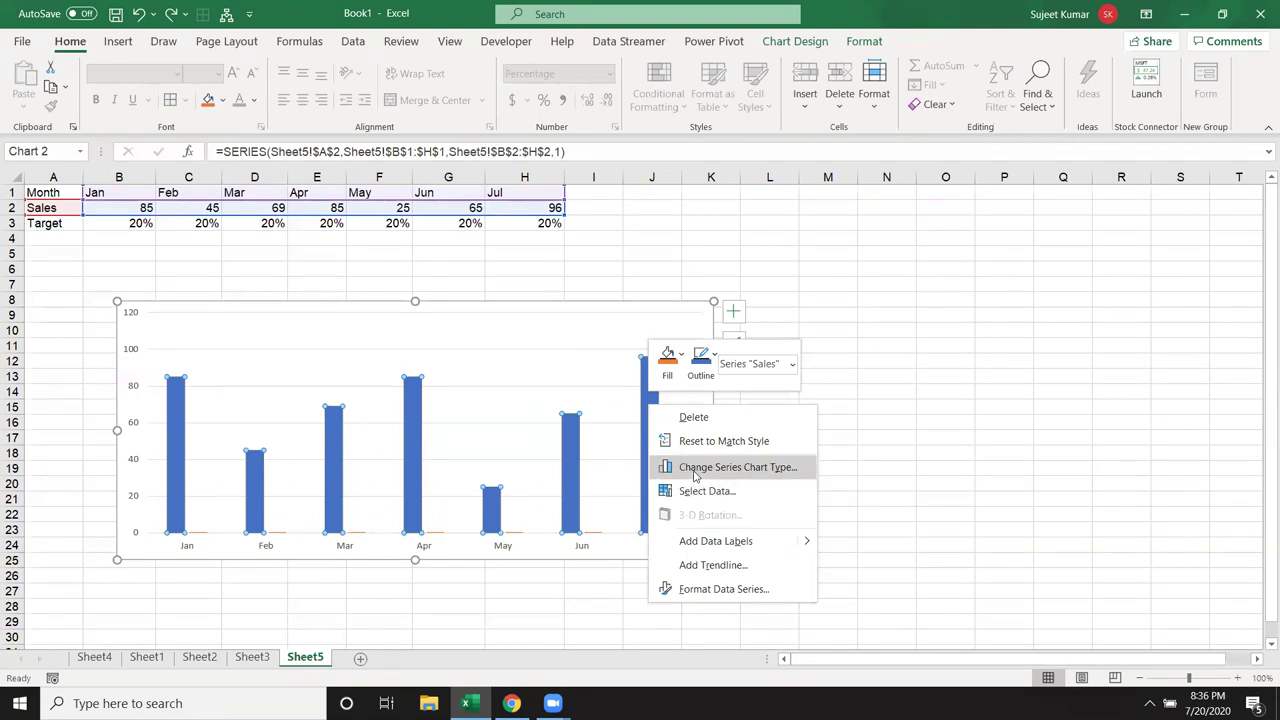
pyautogui.click(666, 468)
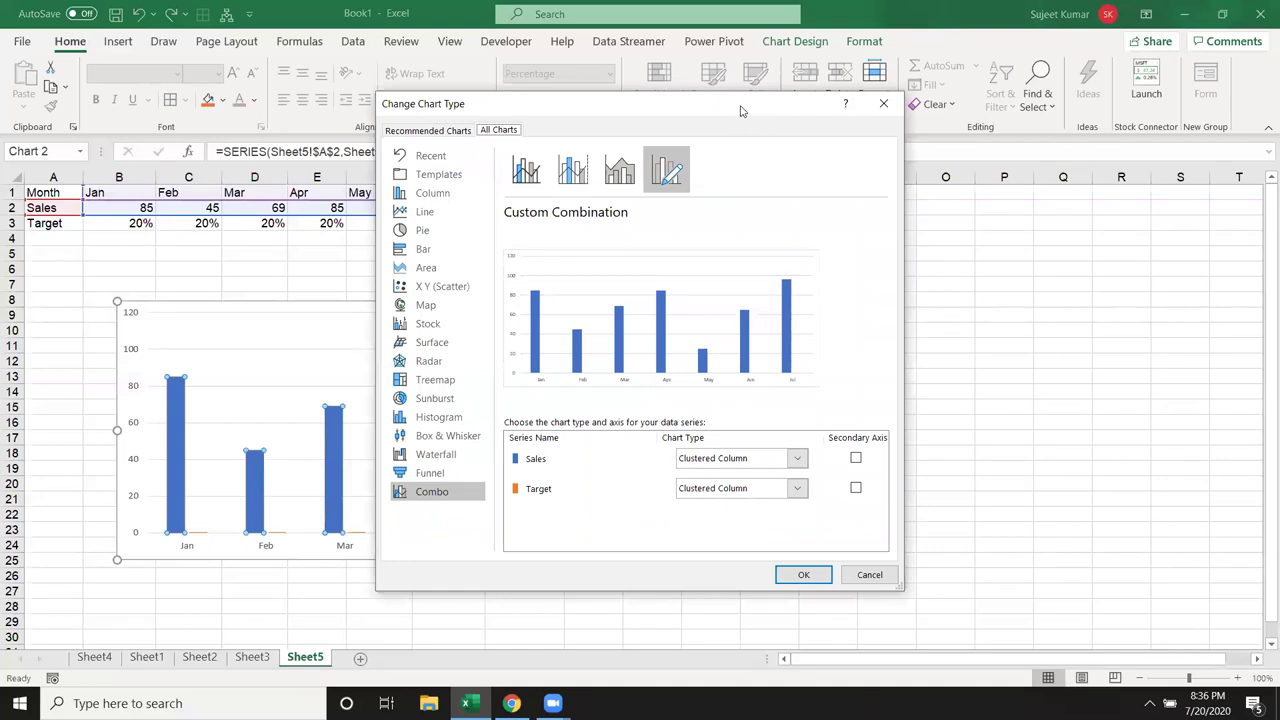
pyautogui.moveTo(769, 113); pyautogui.dragTo(1121, 93)
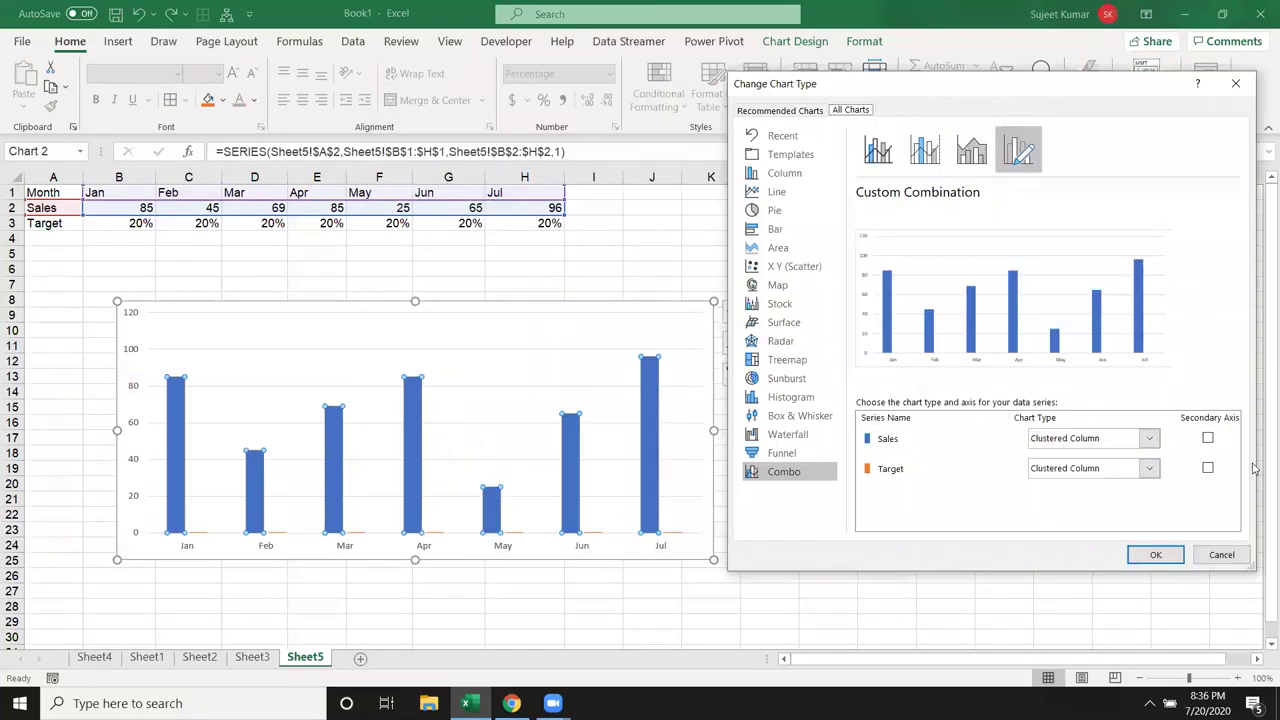
pyautogui.click(1208, 468)
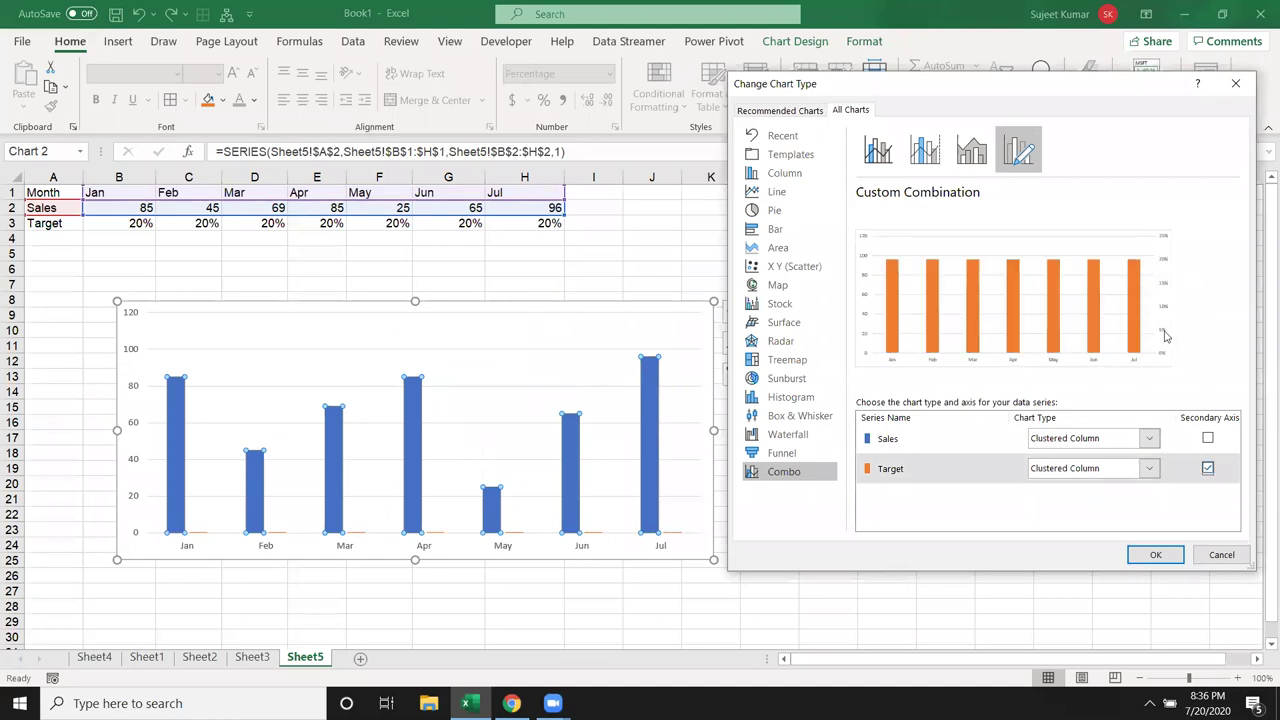
pyautogui.click(1152, 555)
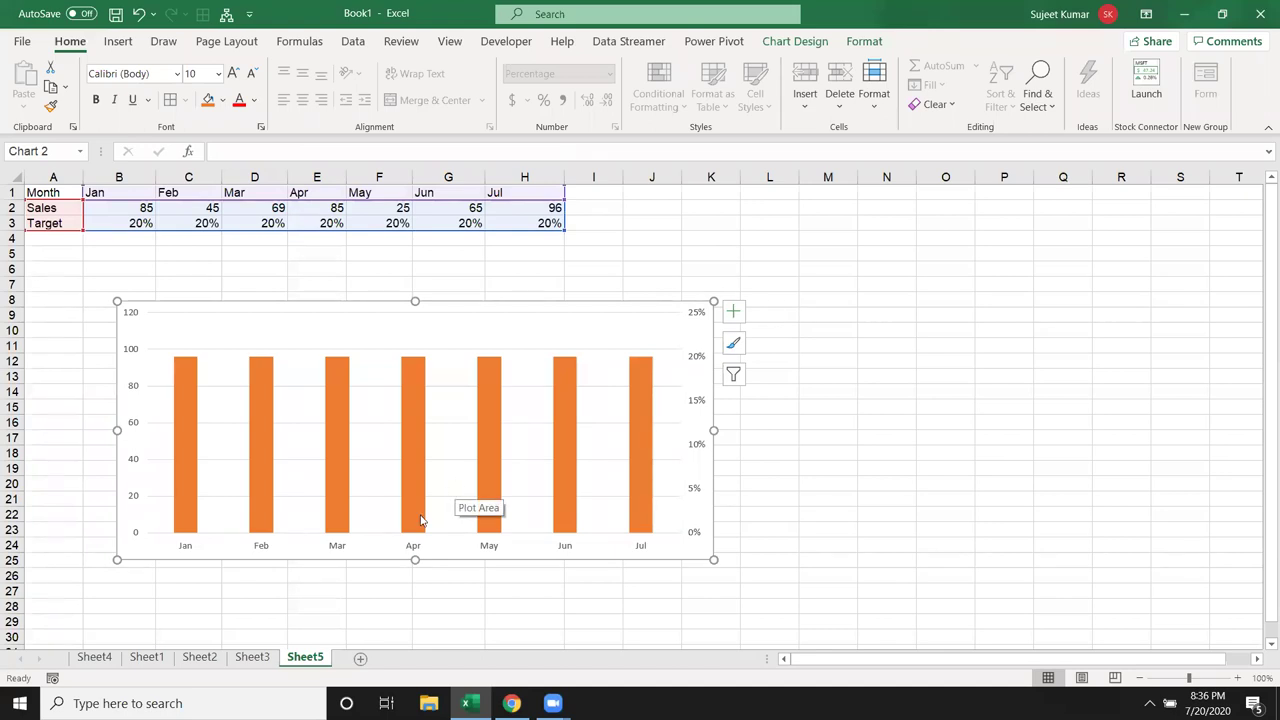
# Step: Set the Target series overlap to 5% and gap width to 407% for thin orange bars
pyautogui.click(254, 490)
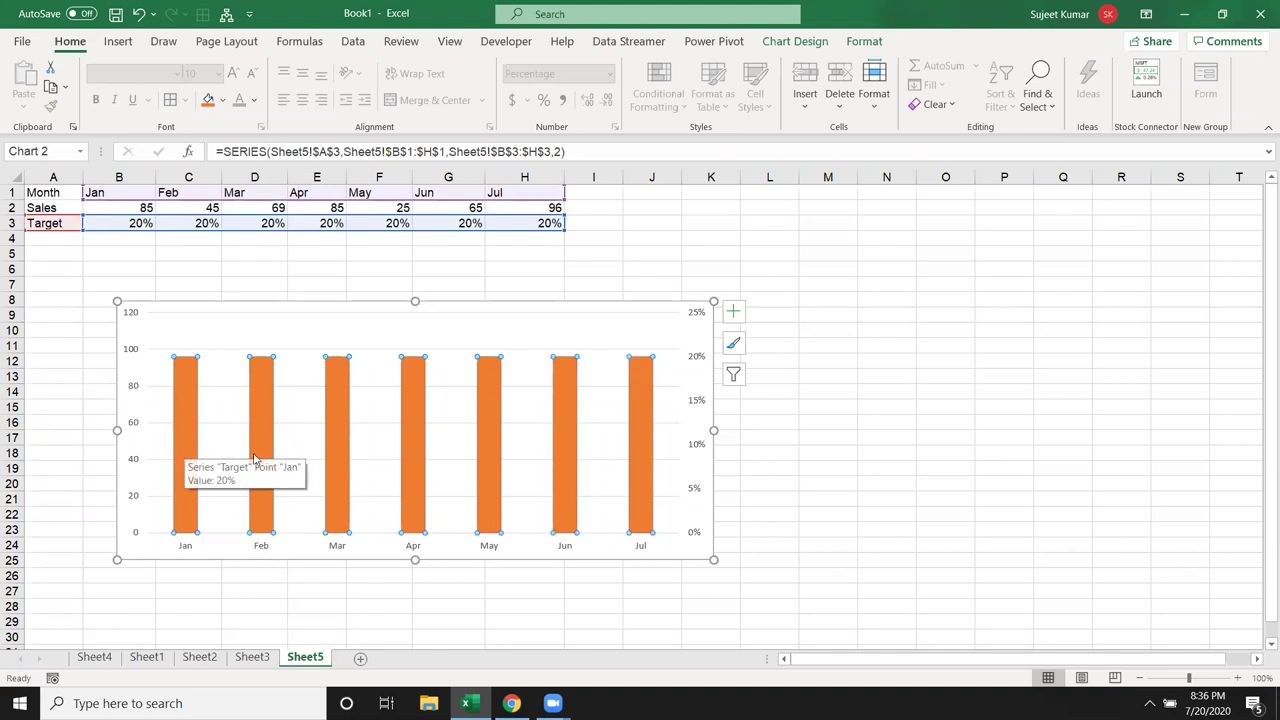
pyautogui.rightClick(258, 449)
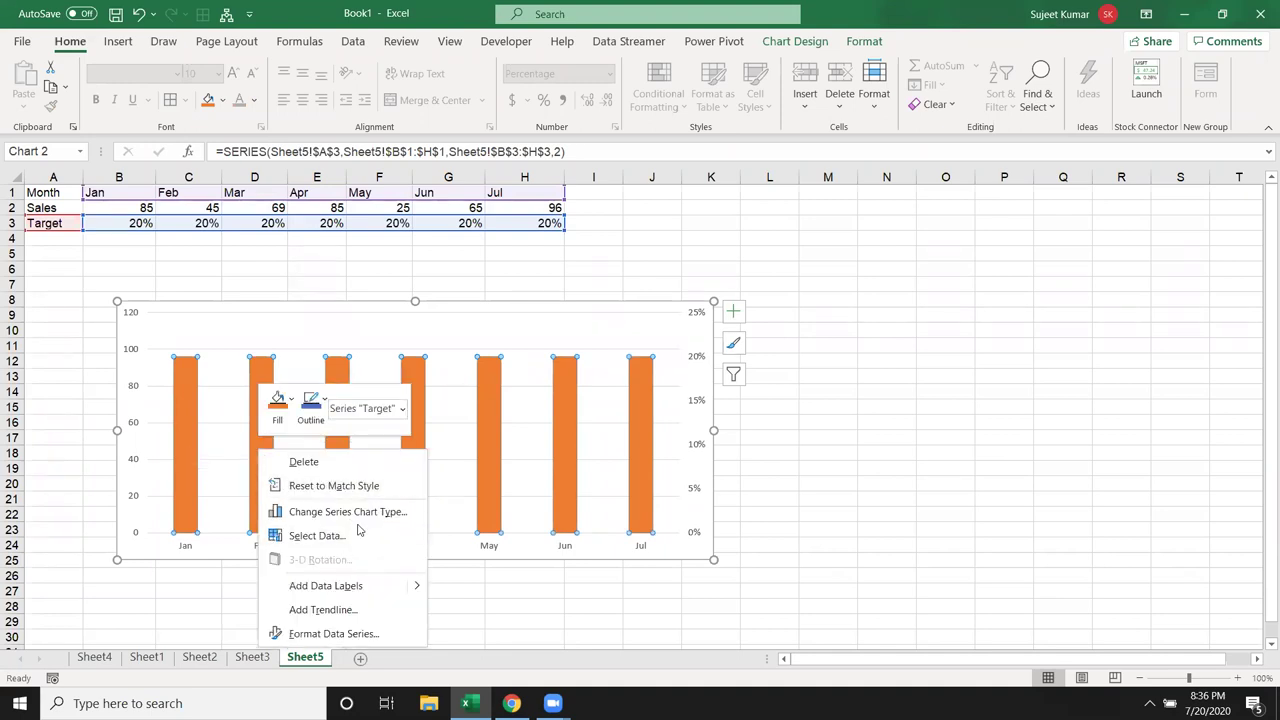
pyautogui.click(360, 634)
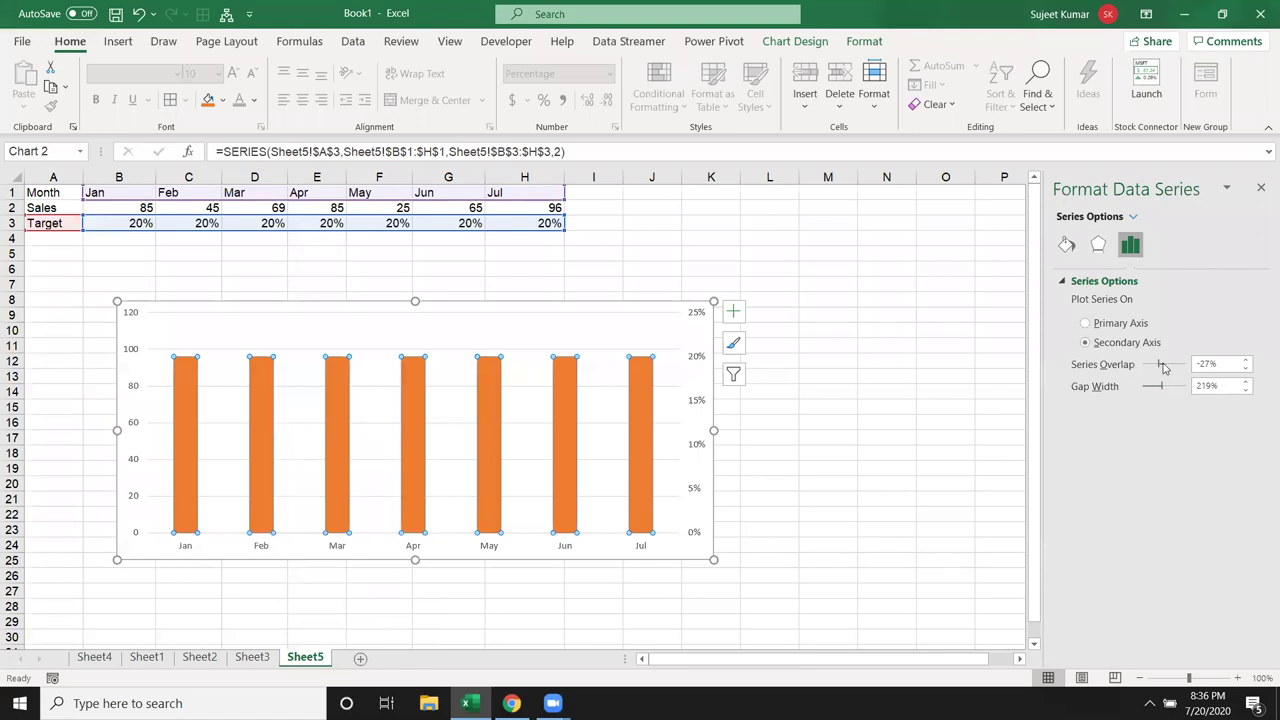
pyautogui.click(1165, 367)
pyautogui.moveTo(1161, 370); pyautogui.dragTo(1168, 403)
pyautogui.moveTo(1171, 391); pyautogui.dragTo(1175, 390)
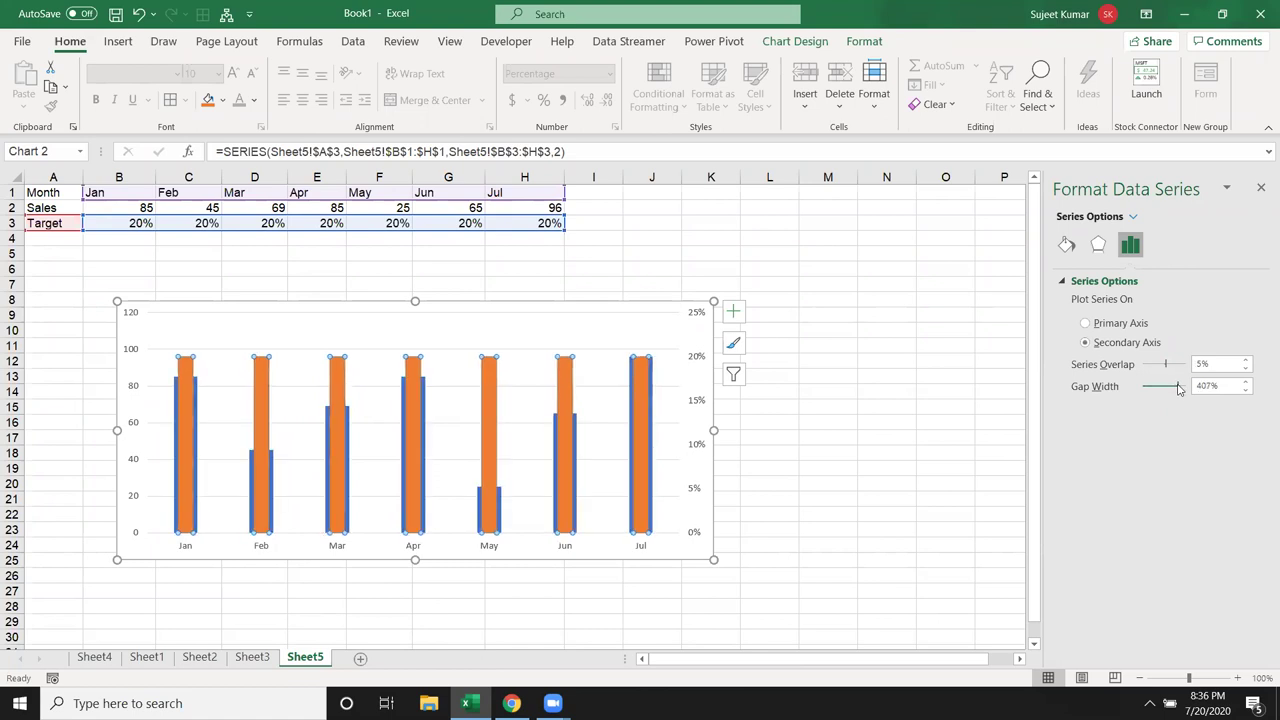
# Step: Set the Sales series gap width to 109% and close the formatting pane
pyautogui.click(421, 432)
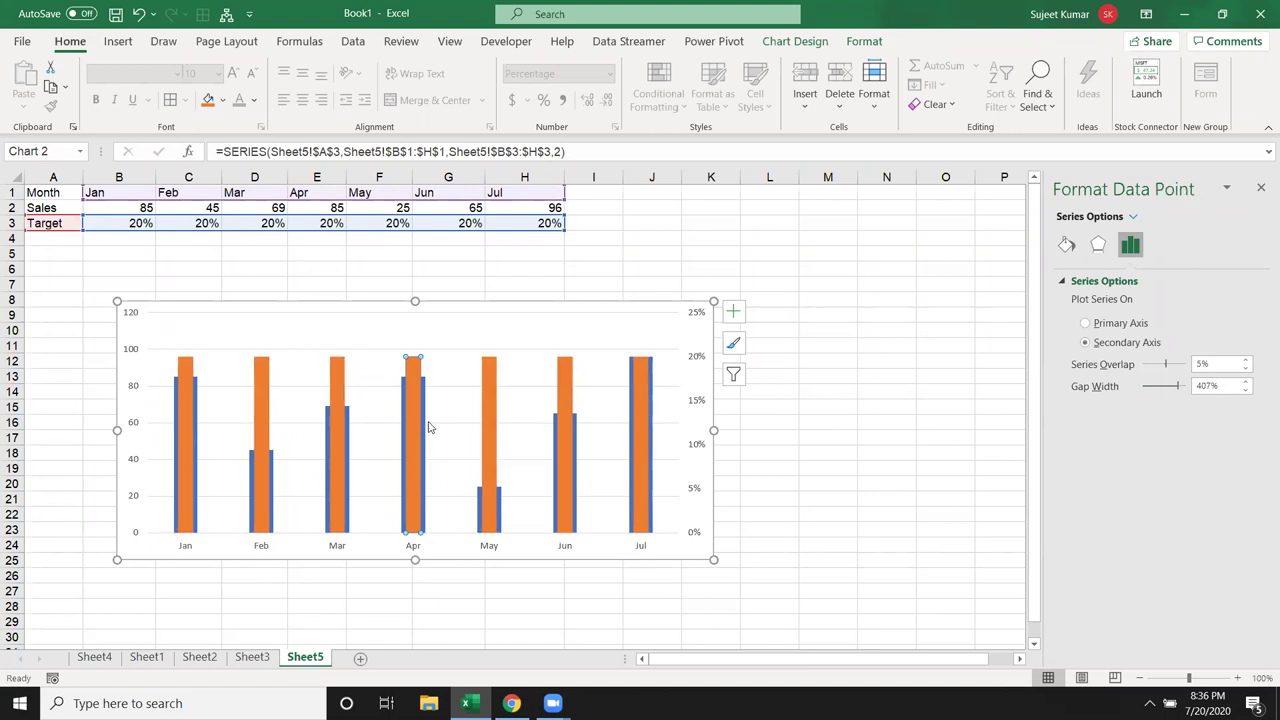
pyautogui.click(425, 426)
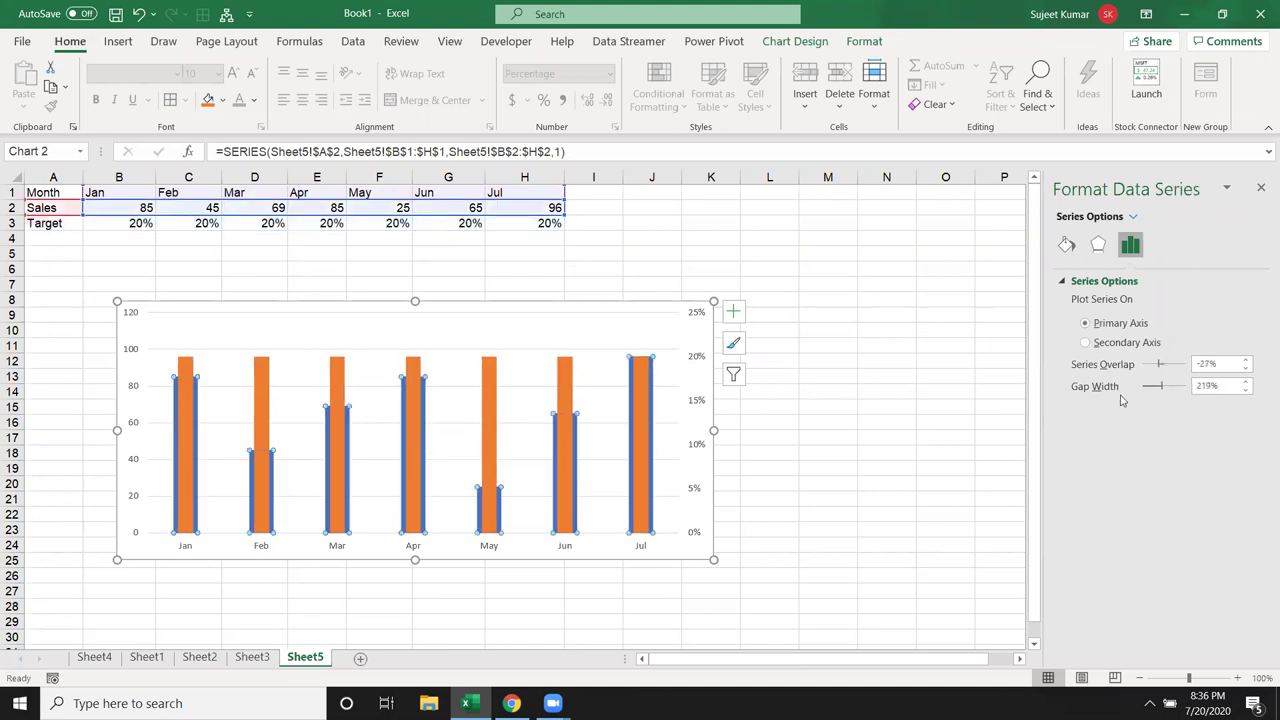
pyautogui.moveTo(1148, 391); pyautogui.dragTo(1148, 391)
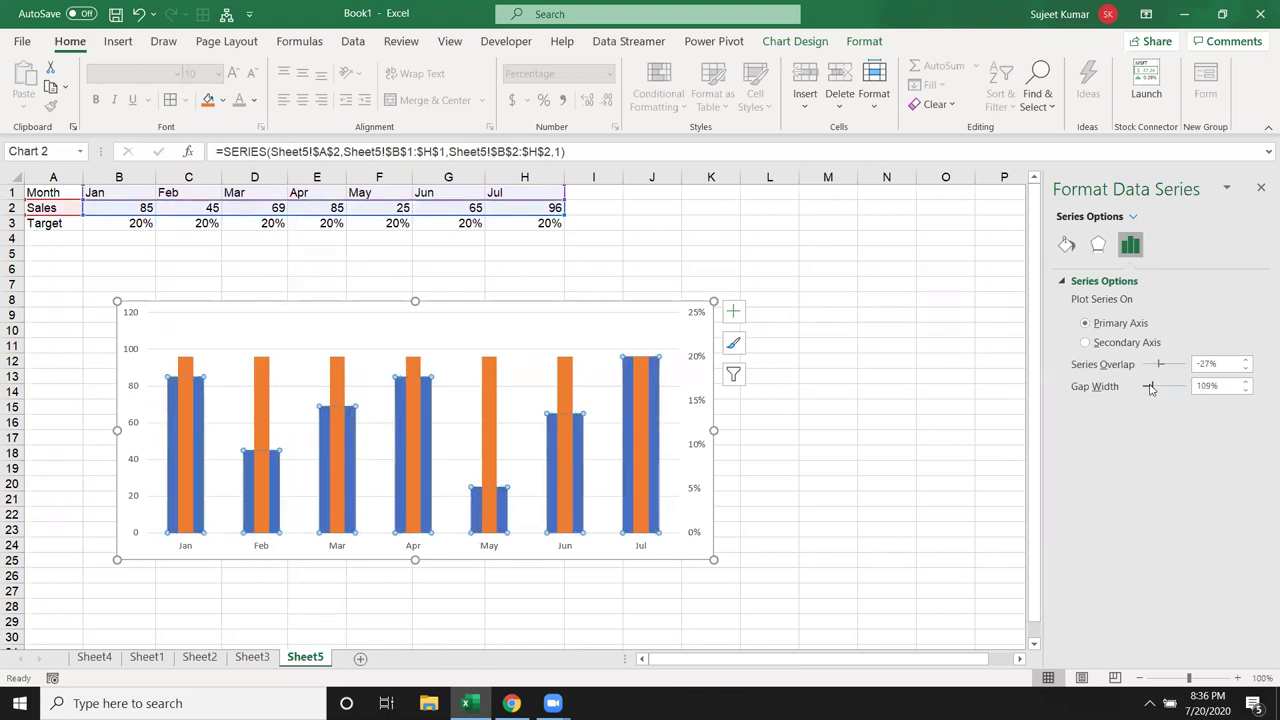
pyautogui.click(758, 356)
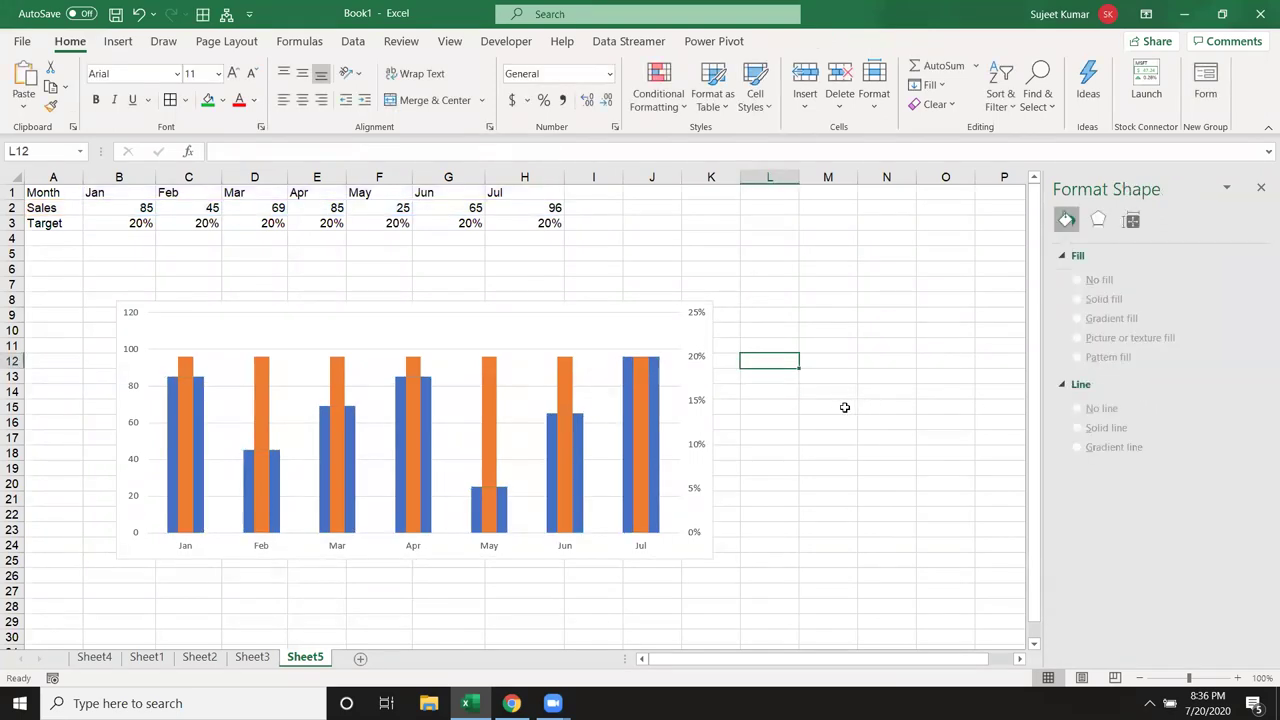
pyautogui.click(1261, 191)
pyautogui.click(792, 497)
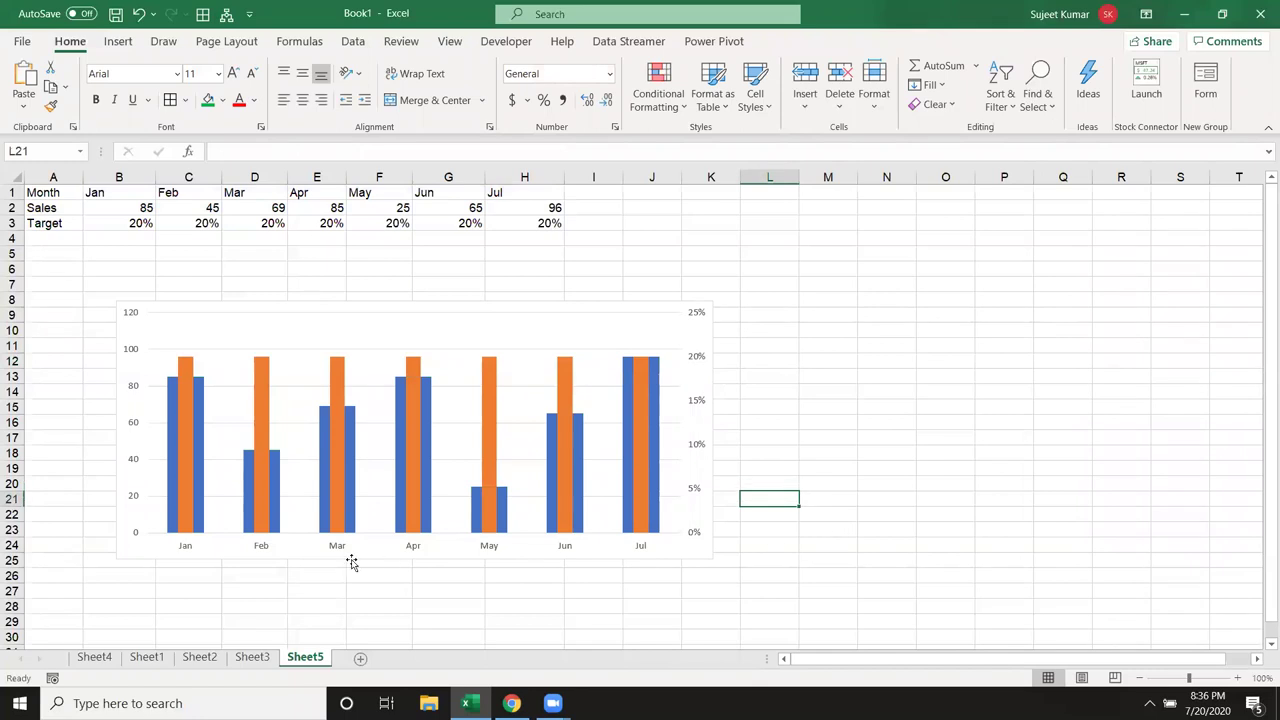
# Step: Change Sheet5's Target series to a Line in the Combo chart type, keeping Sales as columns
pyautogui.click(338, 388)
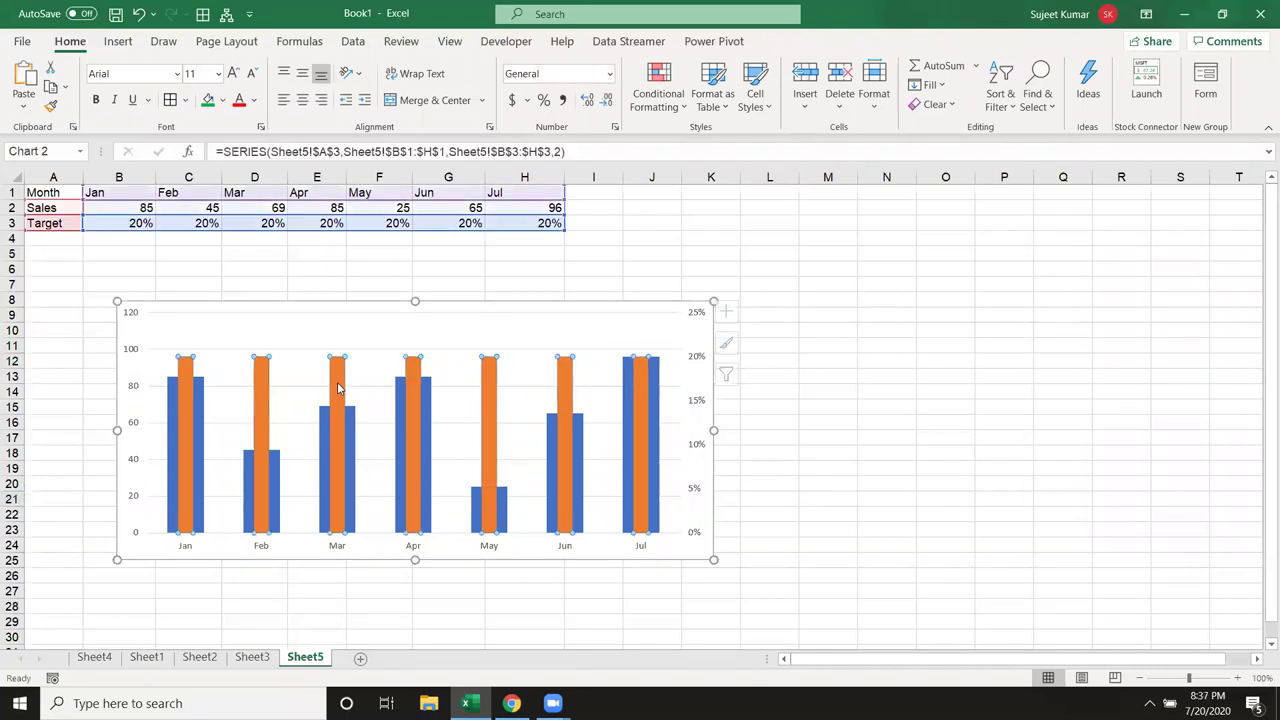
pyautogui.rightClick(338, 388)
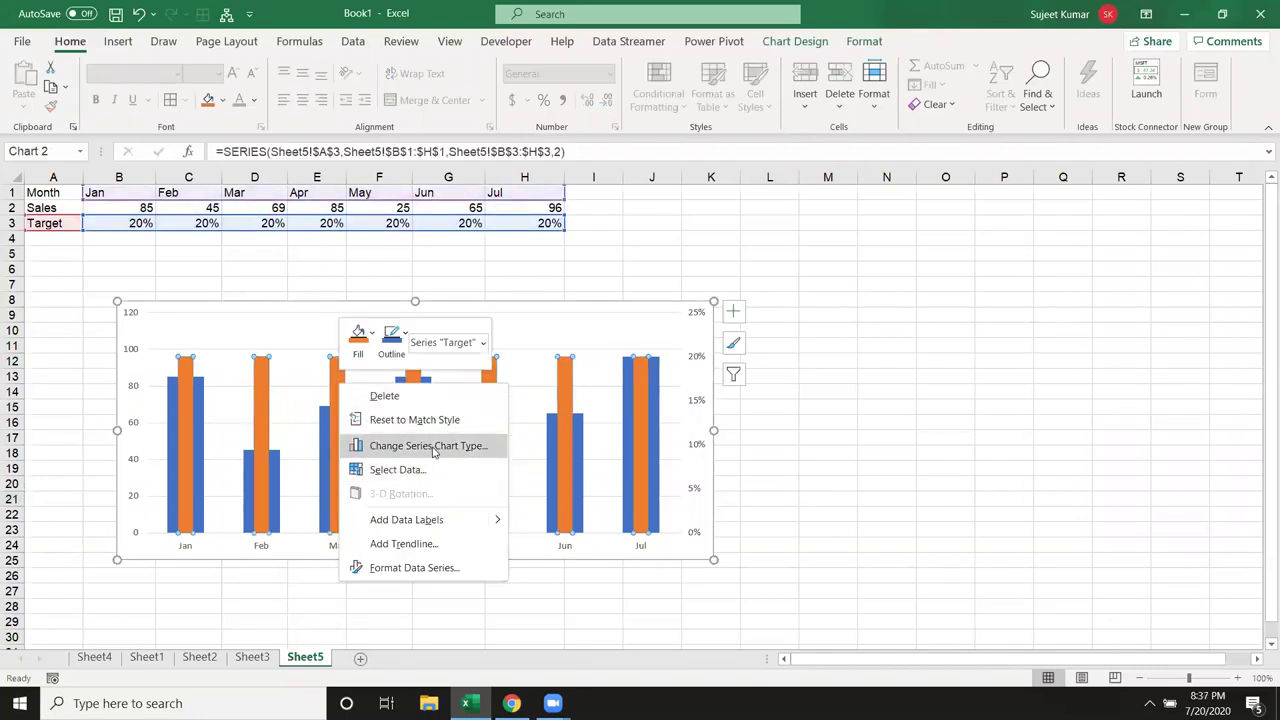
pyautogui.click(433, 446)
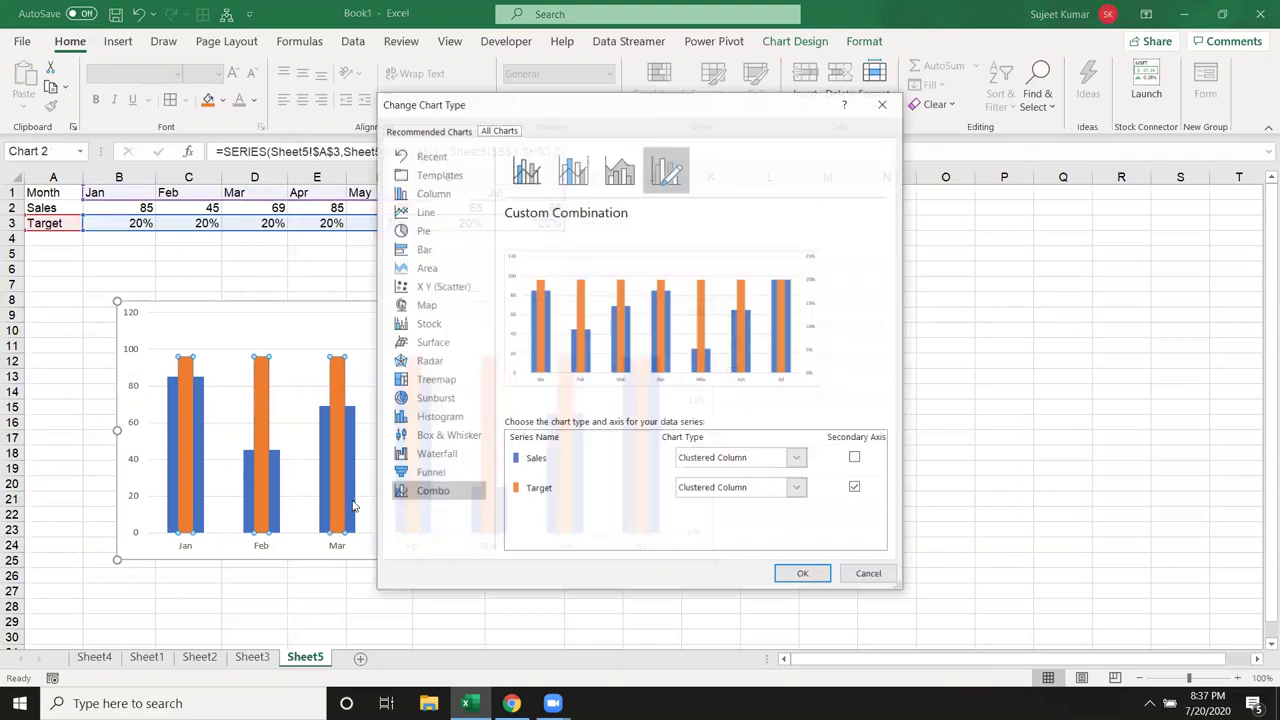
pyautogui.click(760, 488)
pyautogui.click(705, 330)
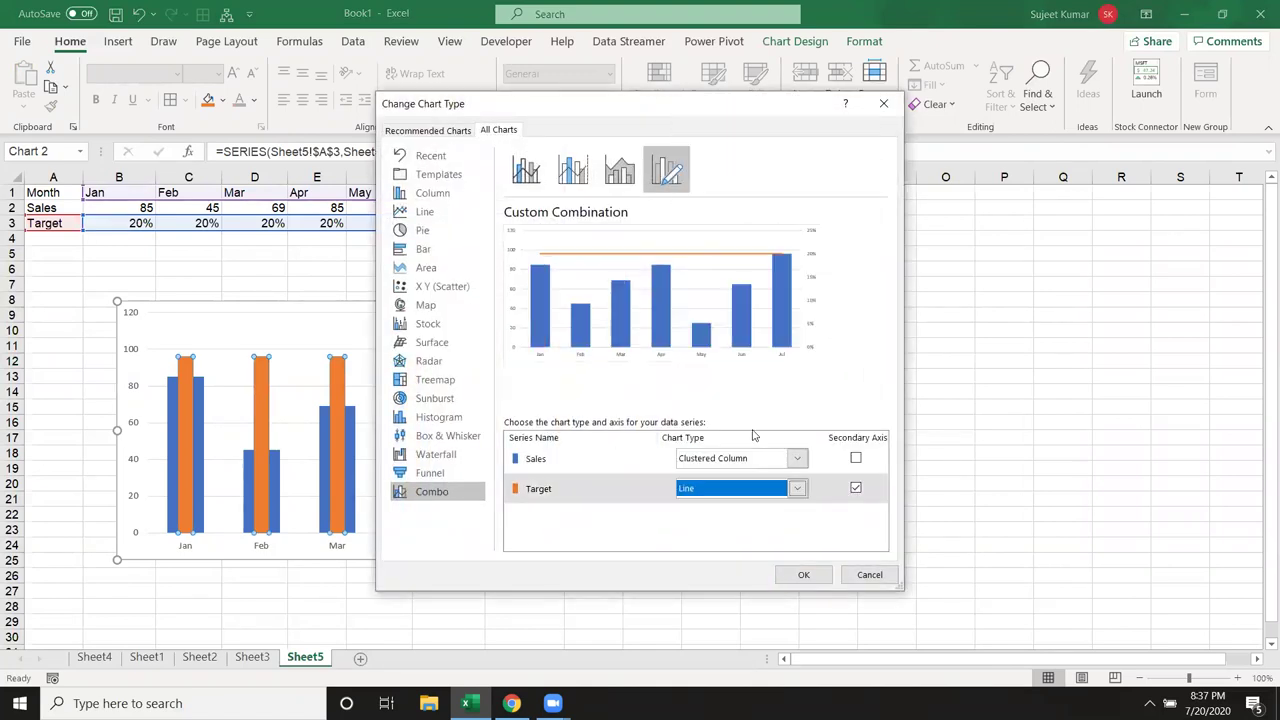
pyautogui.click(803, 575)
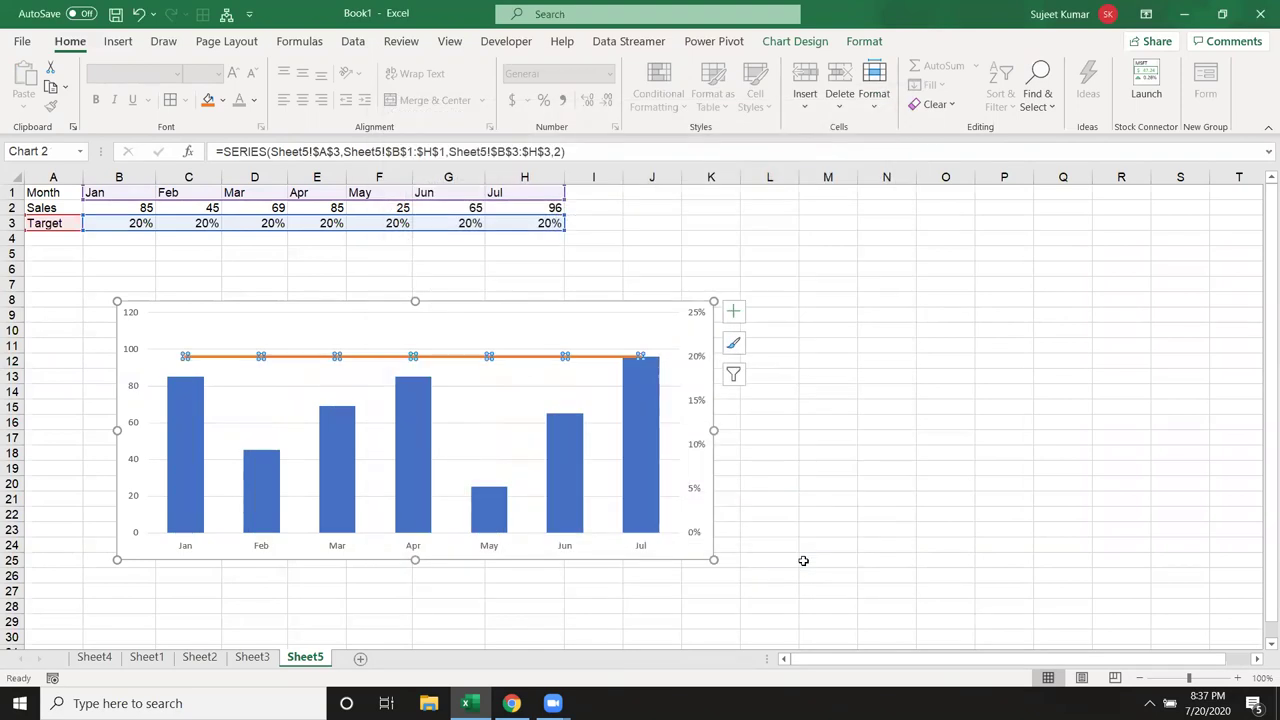
pyautogui.click(852, 469)
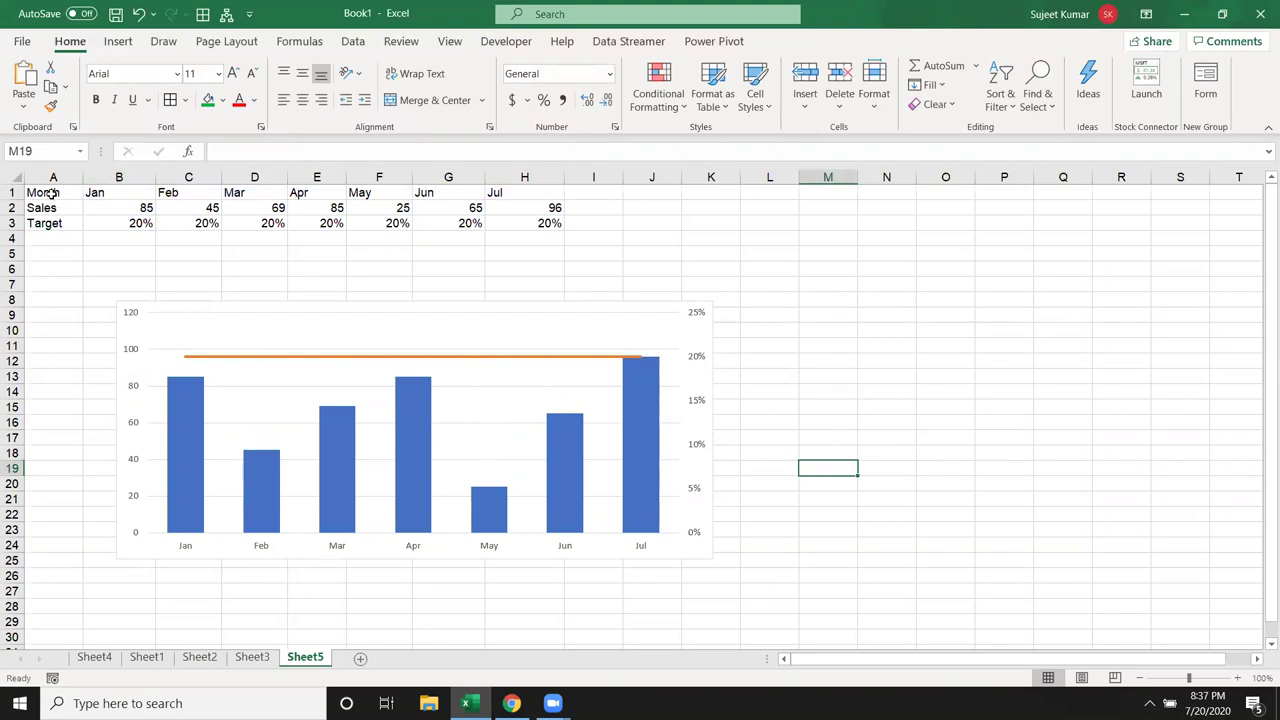
# Step: Copy the Month/Sales/Target table A1:H3 and paste it onto a new sheet
pyautogui.moveTo(56, 196); pyautogui.dragTo(555, 222)
pyautogui.hotkey('ctrl', 'c')
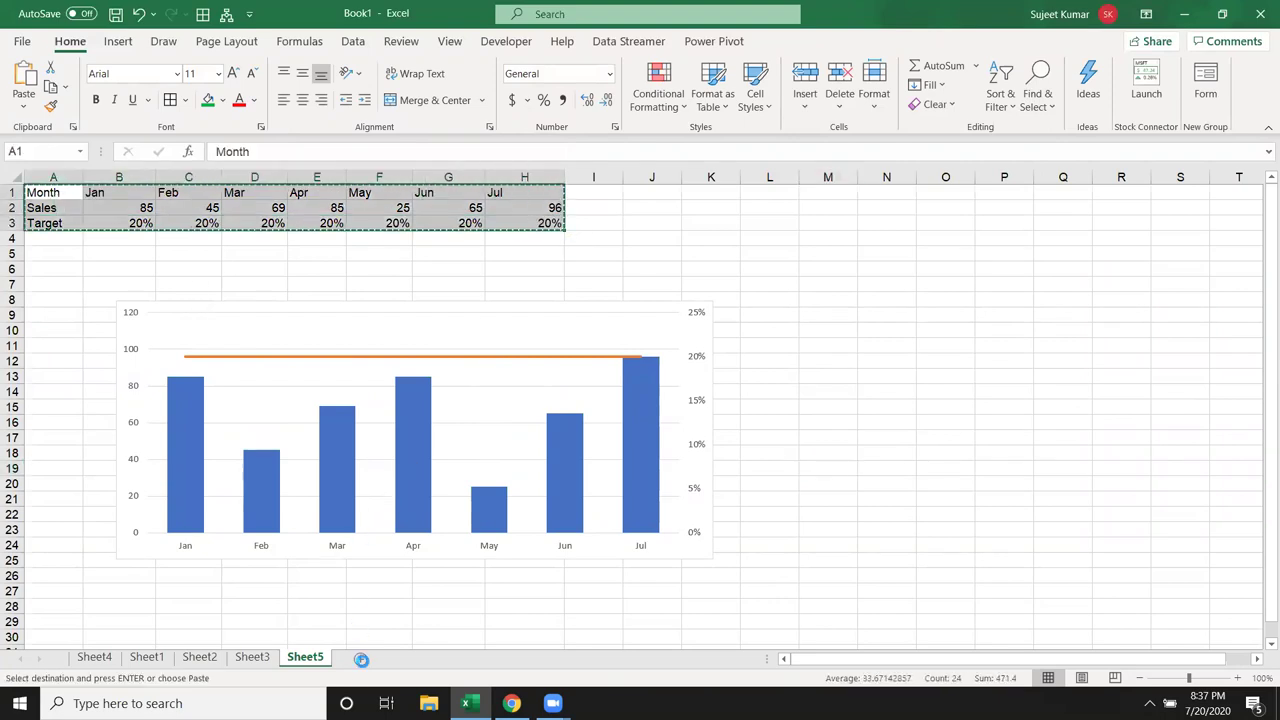
pyautogui.click(360, 658)
pyautogui.hotkey('ctrl', 'v')
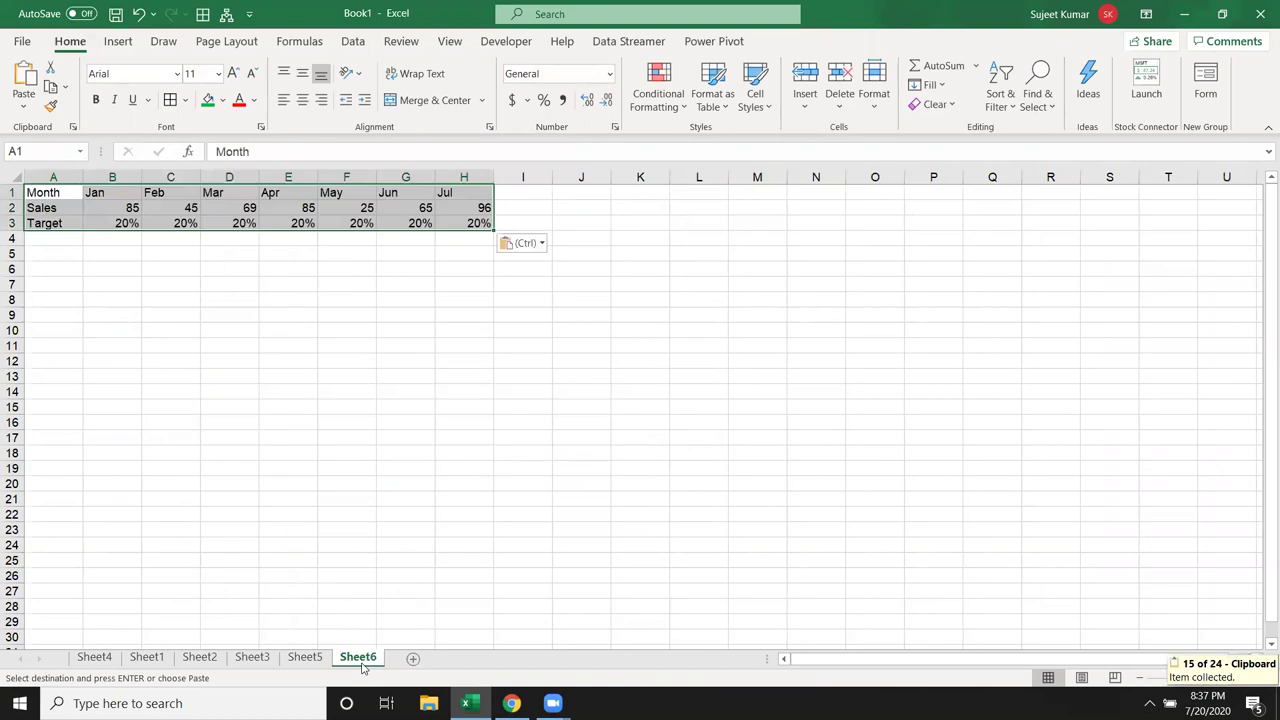
# Step: Try clearing the Target row and entering 50% and 30%, then undo the edits and the paste
pyautogui.click(117, 214)
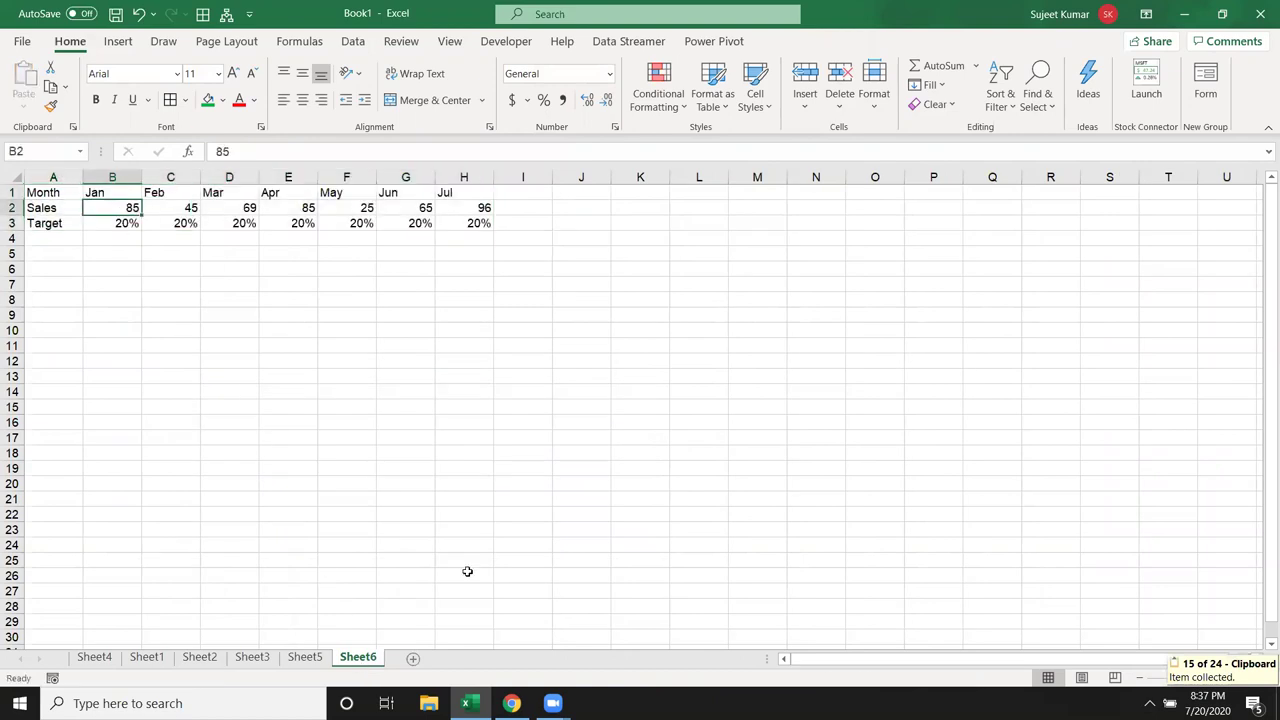
pyautogui.click(121, 223)
pyautogui.moveTo(121, 223); pyautogui.dragTo(457, 226)
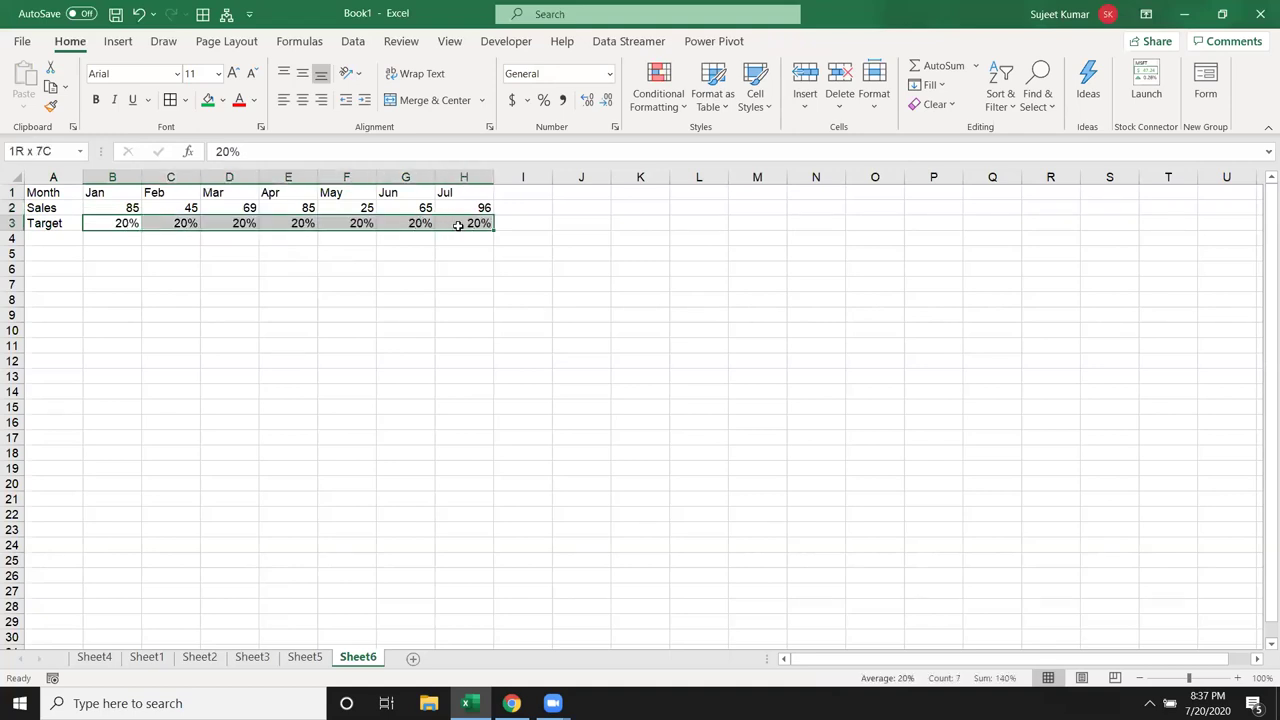
pyautogui.press('Delete')
pyautogui.write('50%')
pyautogui.press('Escape')
pyautogui.hotkey('ctrl', 'z')
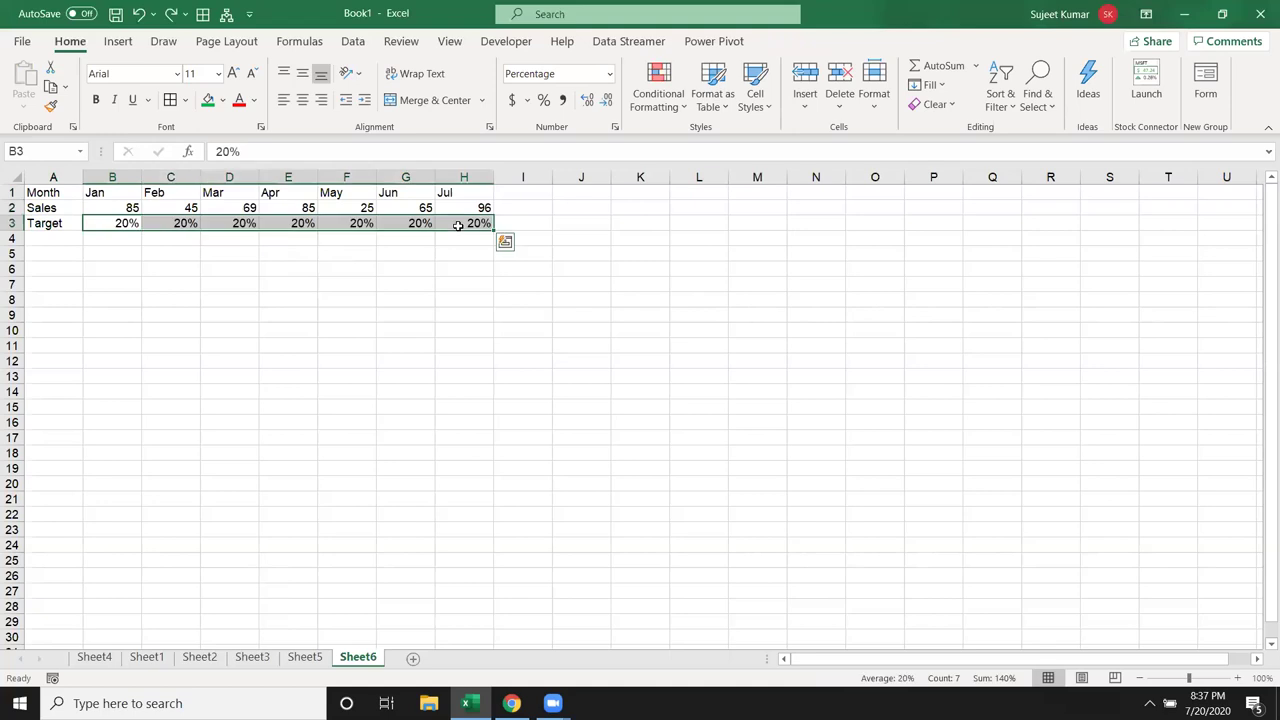
pyautogui.write('30%')
pyautogui.press('Escape')
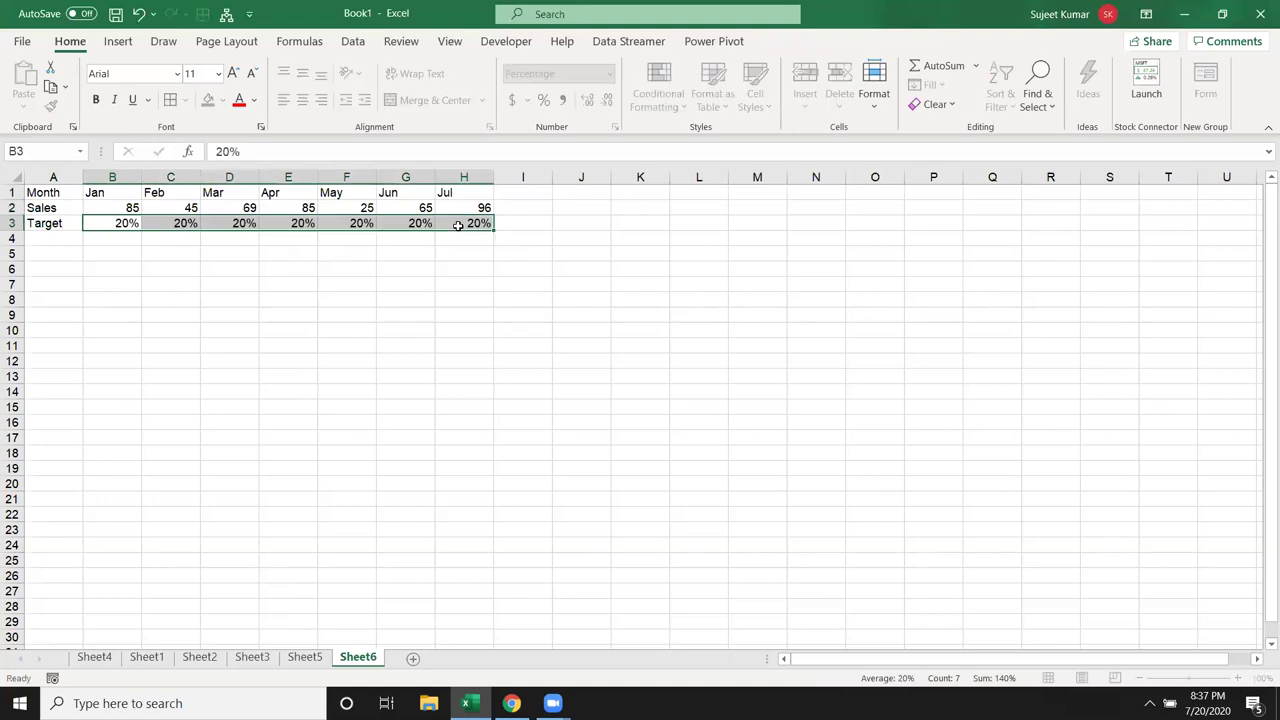
pyautogui.hotkey('ctrl', 'z')
pyautogui.press('Escape')
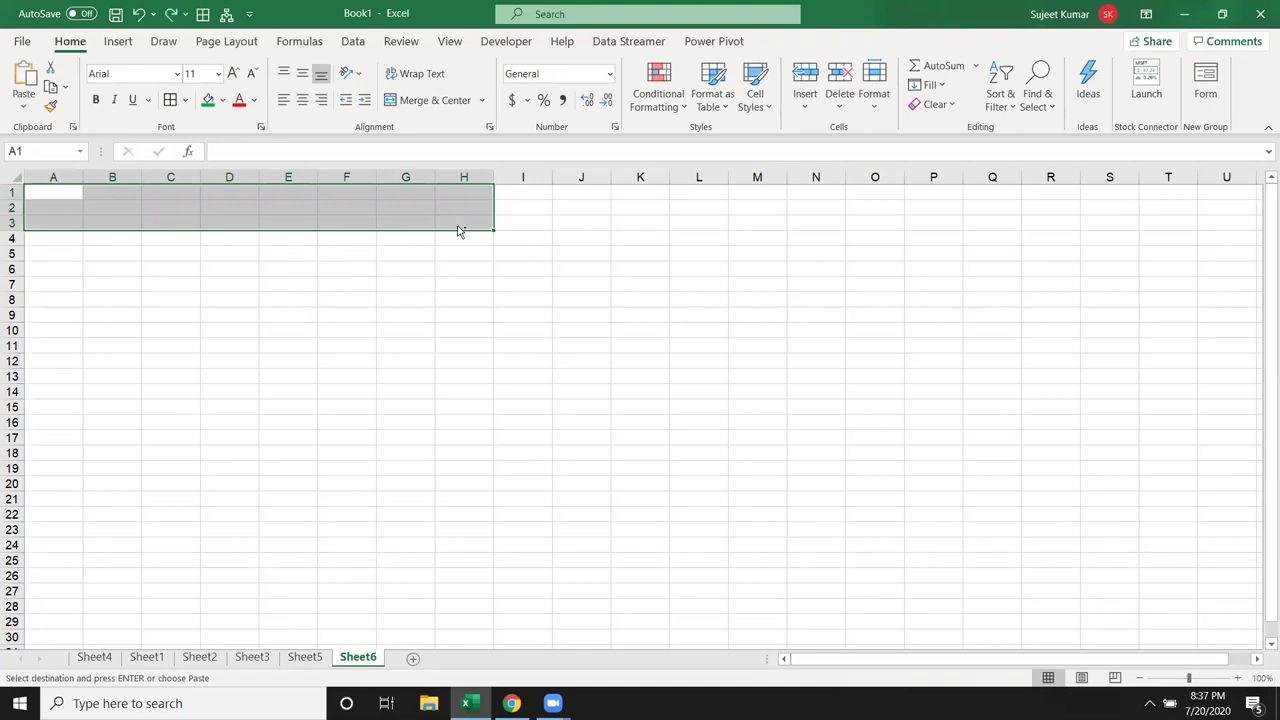
# Step: Return to Sheet5 and select its data table A1:H3 again
pyautogui.hotkey('ctrl', 'pageup')
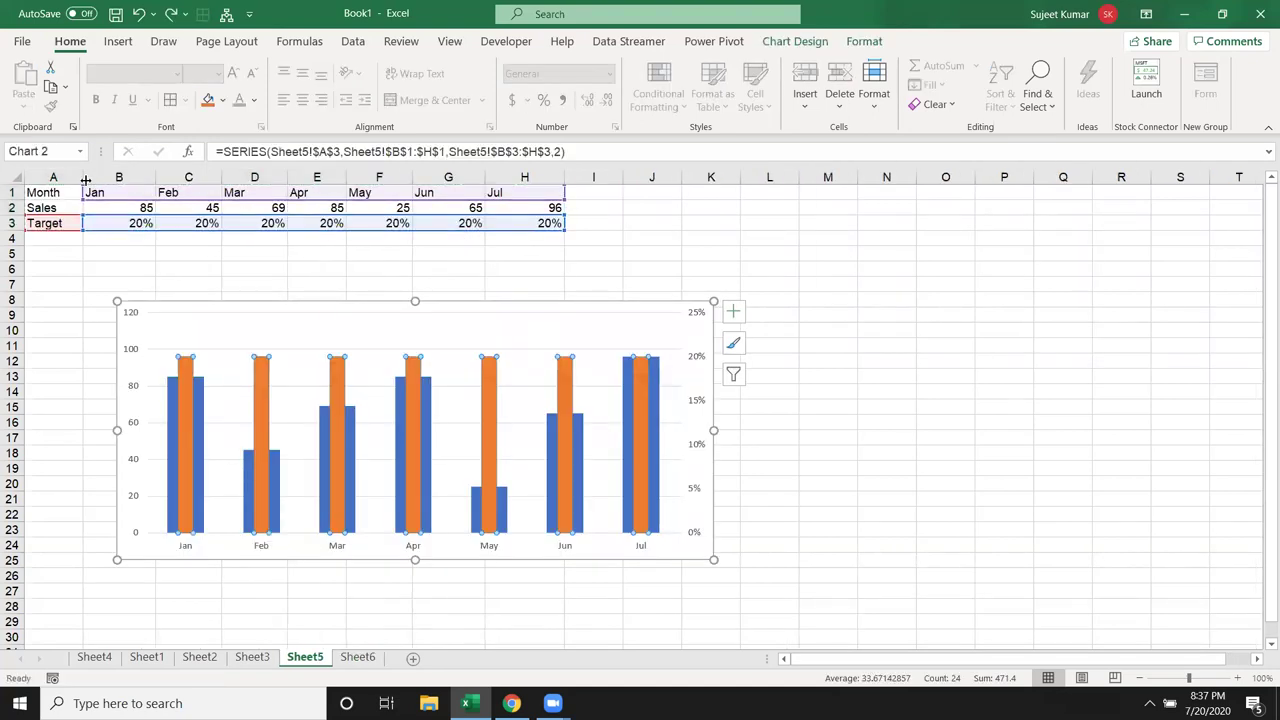
pyautogui.click(70, 220)
pyautogui.moveTo(64, 192); pyautogui.dragTo(555, 215)
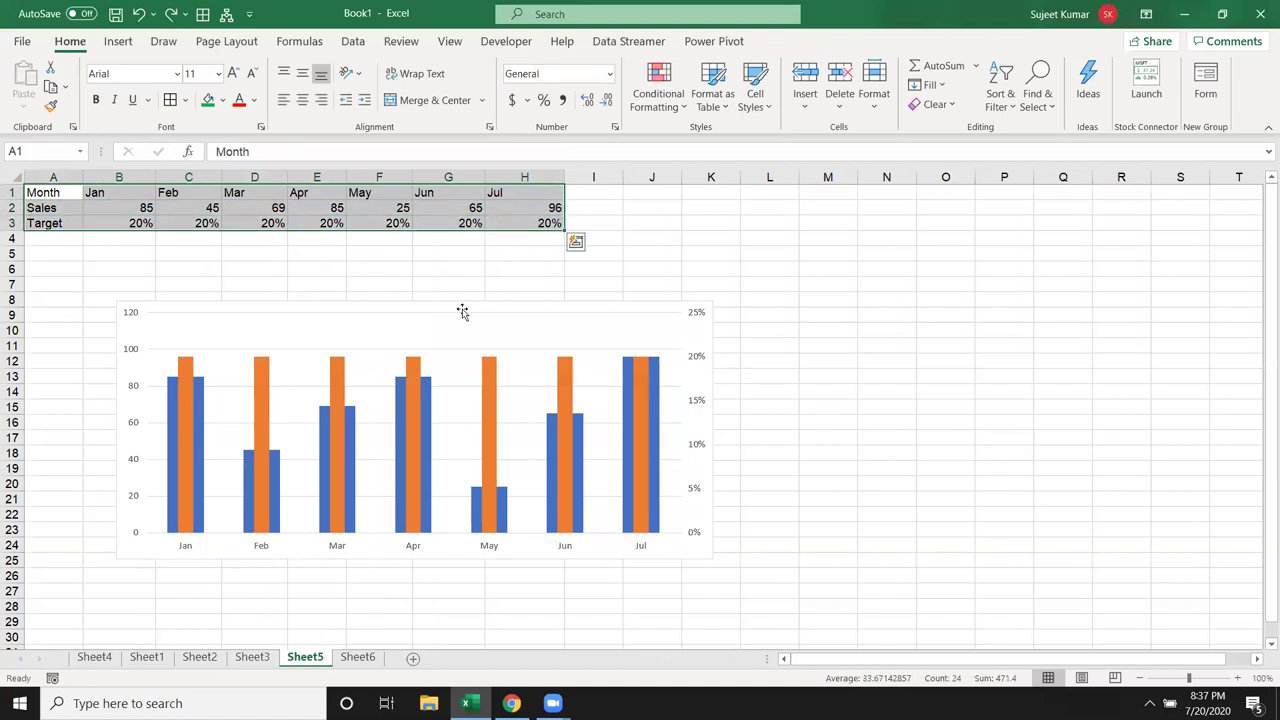
# Step: Paste the Sheet5 table onto Sheet6 and remove the percent formatting from Target row B3:H3
pyautogui.hotkey('ctrl', 'c')
pyautogui.click(357, 657)
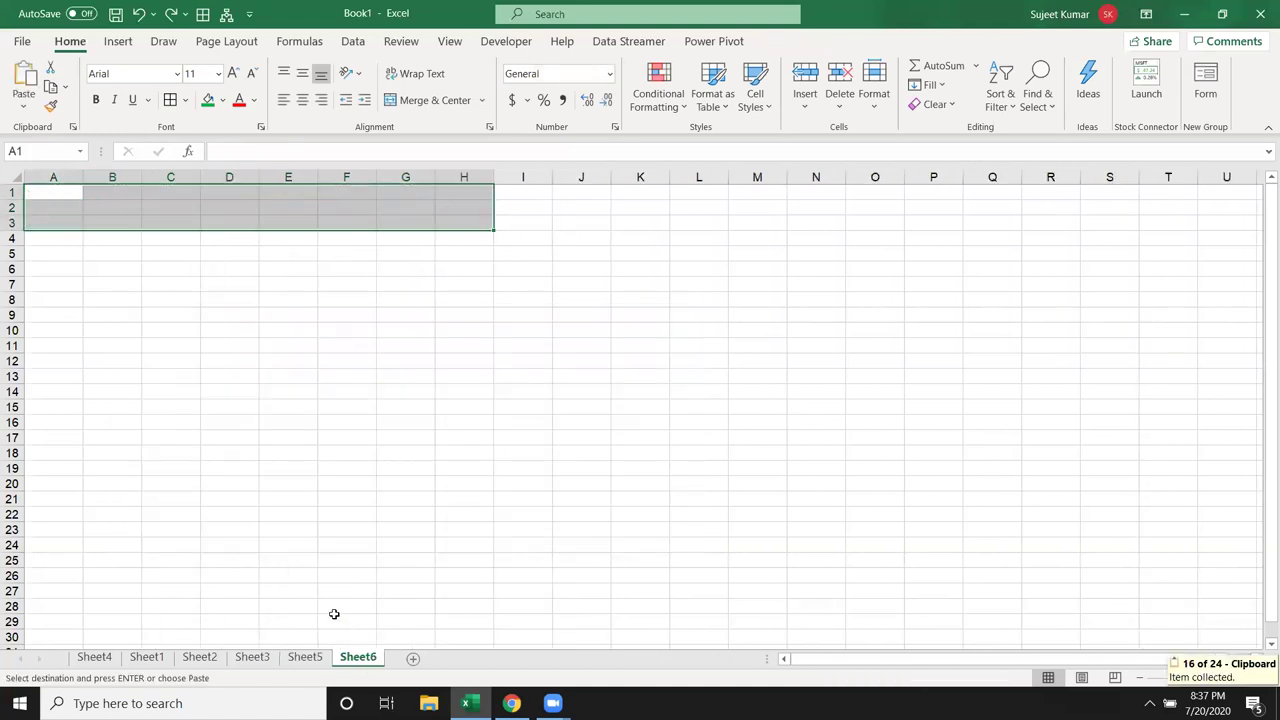
pyautogui.hotkey('ctrl', 'v')
pyautogui.click(103, 274)
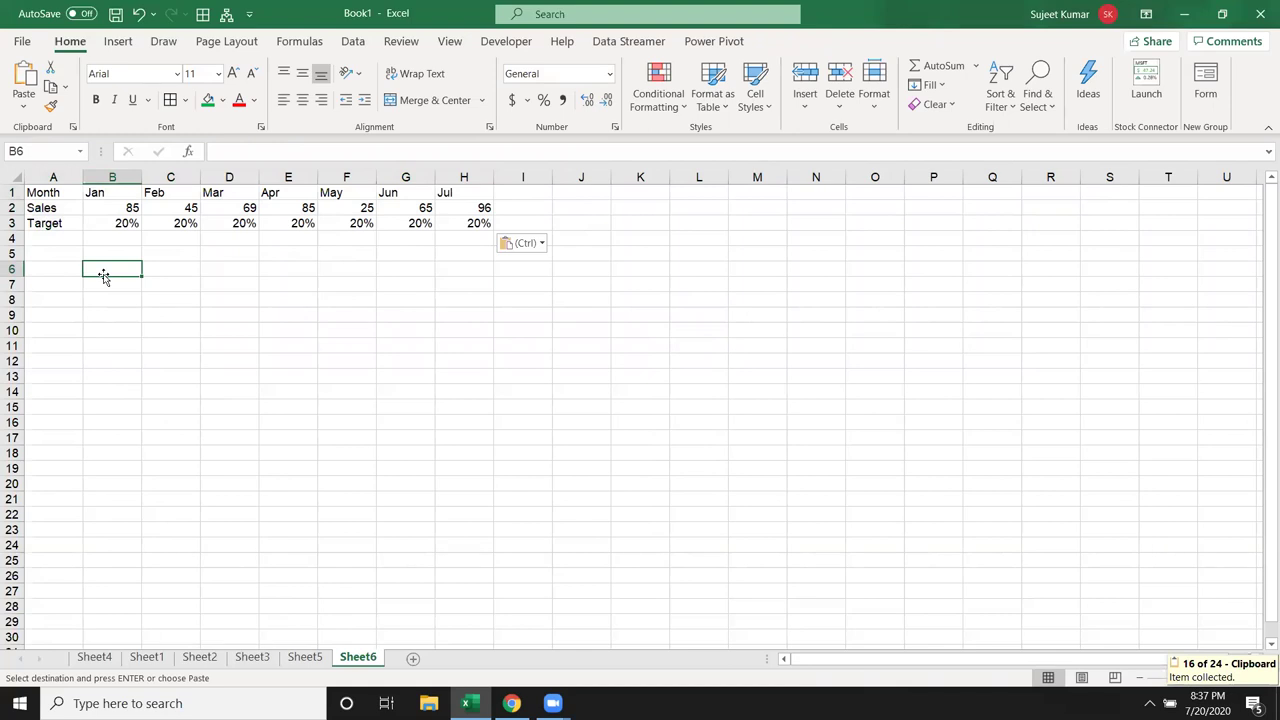
pyautogui.click(51, 106)
pyautogui.click(126, 225)
pyautogui.moveTo(163, 218); pyautogui.dragTo(478, 222)
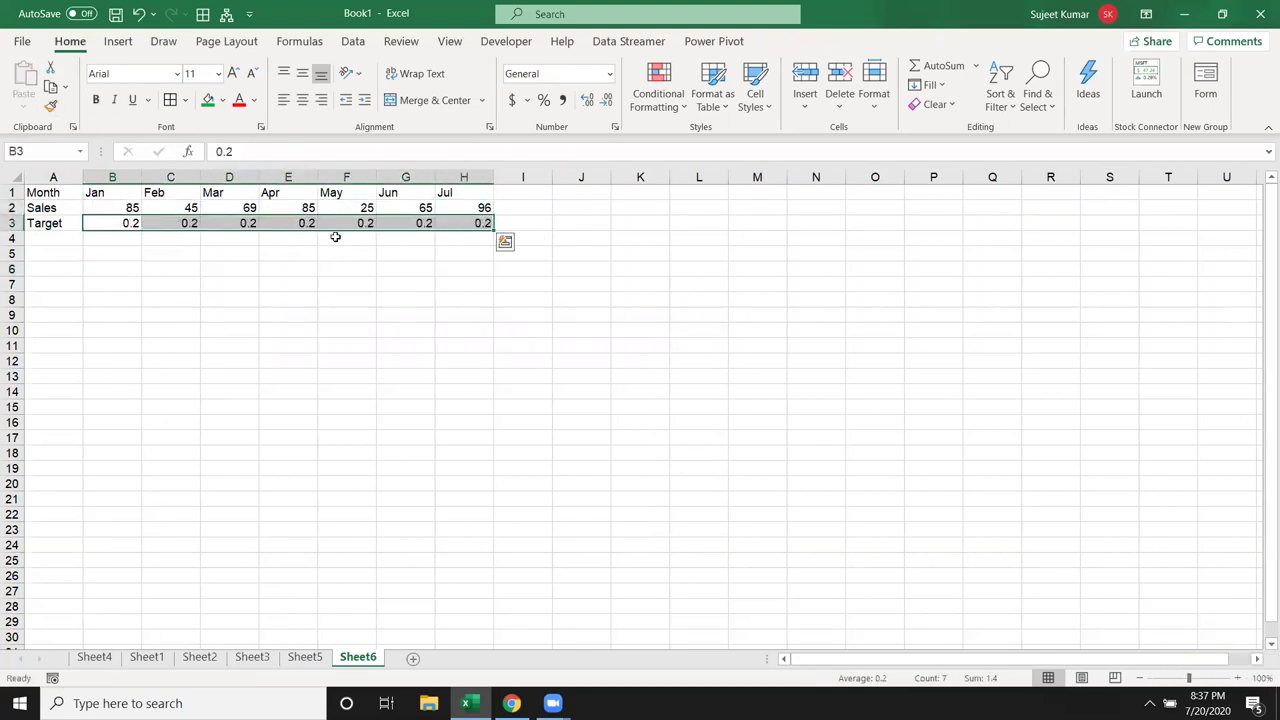
# Step: Enter the Target values 78, 98, 58, 95, 78, 96, 69 across B3:H3
pyautogui.click(144, 223)
pyautogui.write('7')
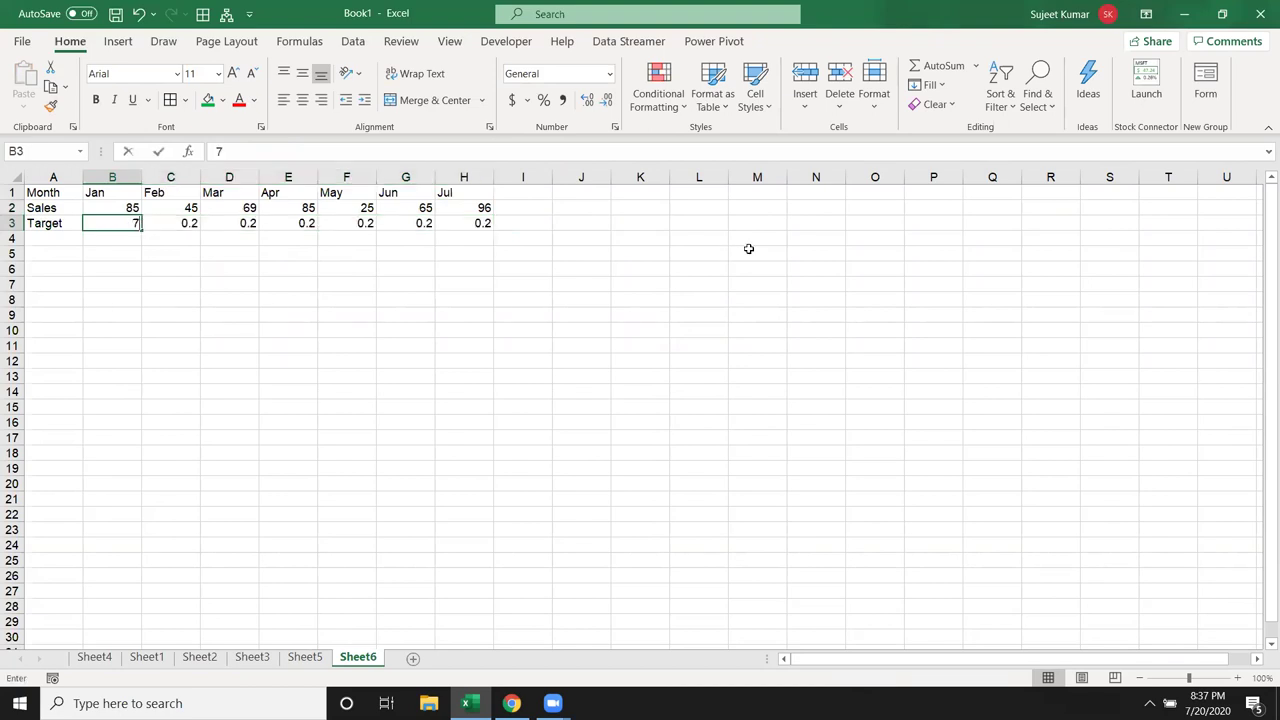
pyautogui.write('8')
pyautogui.press('Tab')
pyautogui.write('98')
pyautogui.press('Tab')
pyautogui.write('58')
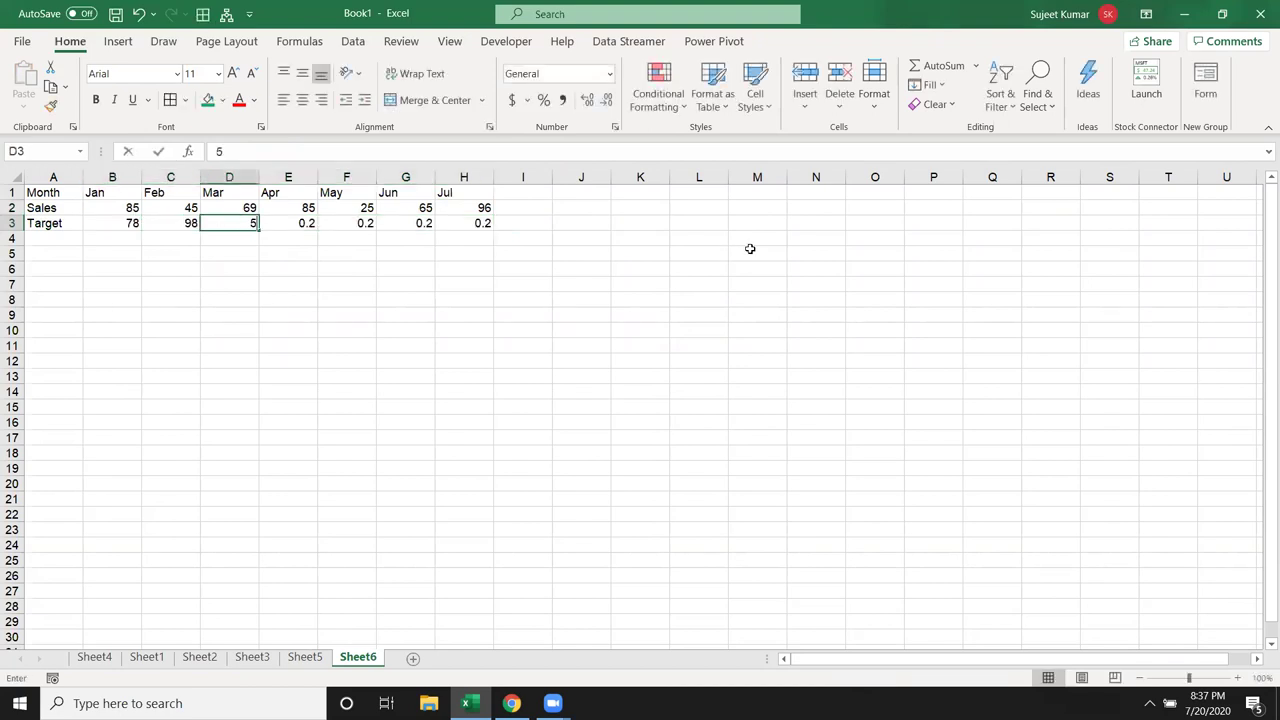
pyautogui.press('Tab')
pyautogui.write('95')
pyautogui.press('Tab')
pyautogui.write('78')
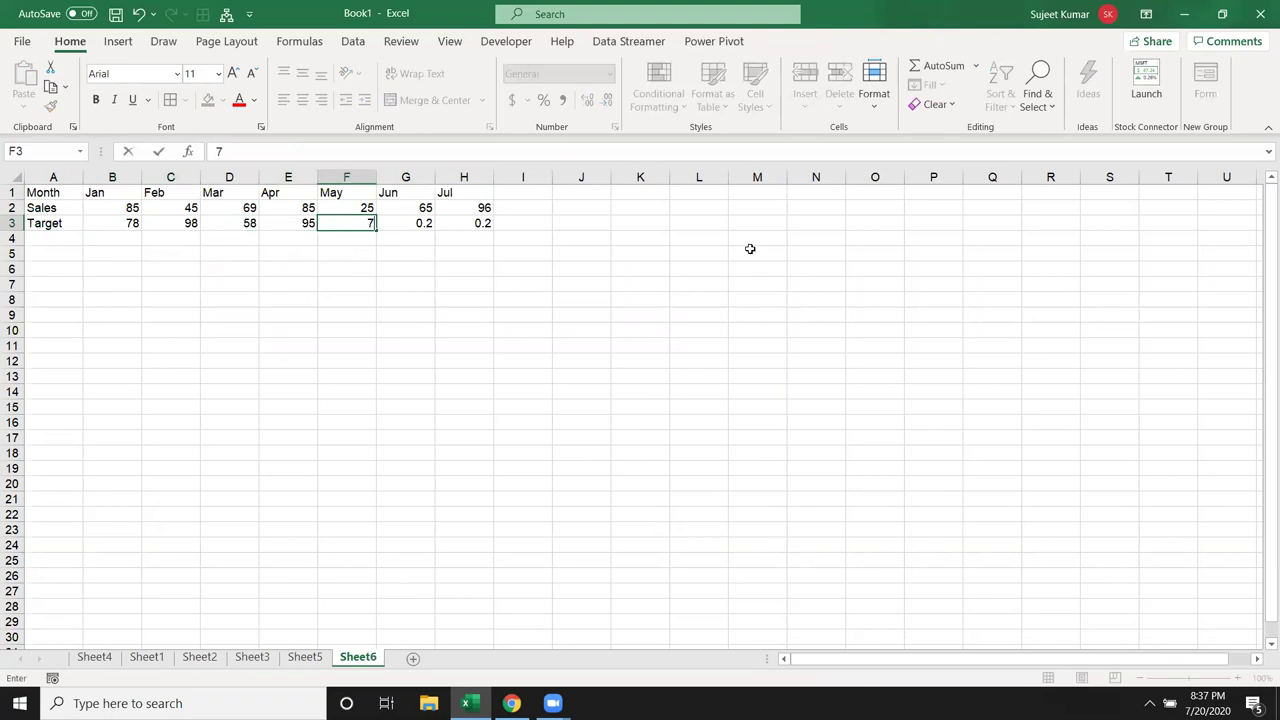
pyautogui.press('Tab')
pyautogui.write('96')
pyautogui.press('Tab')
pyautogui.write('69')
pyautogui.press('Tab')
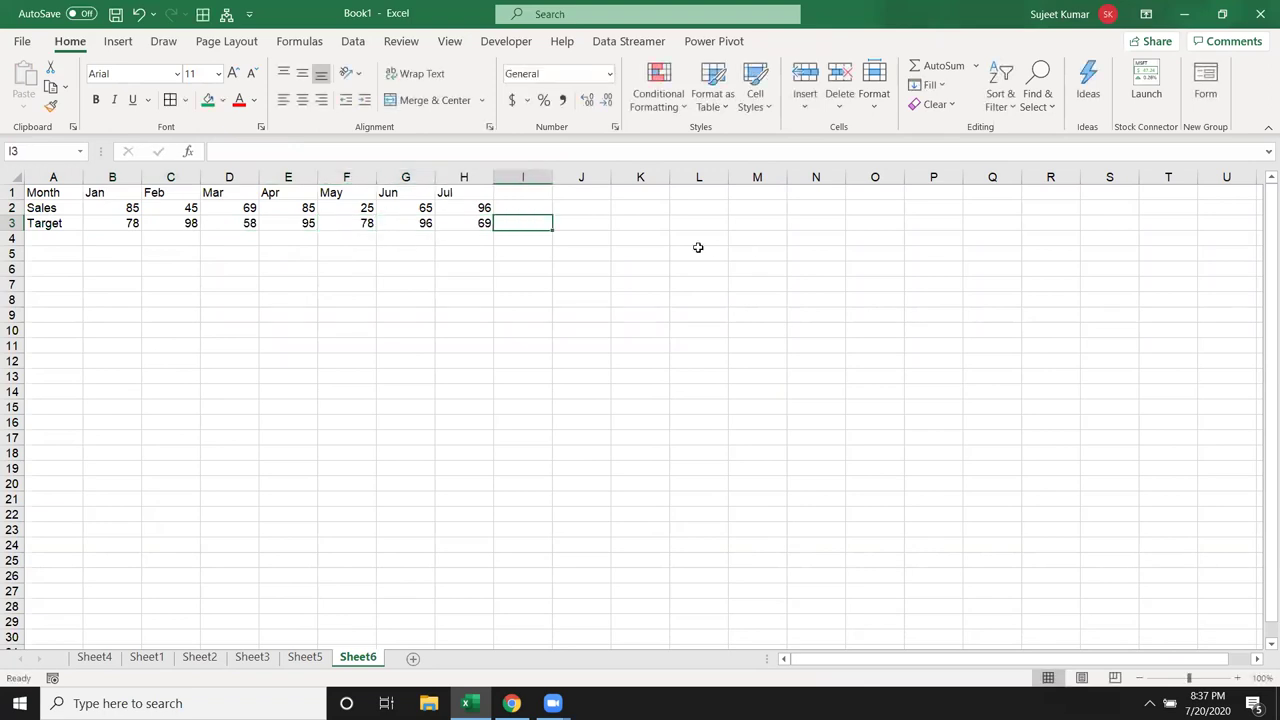
# Step: Insert a Clustered Column chart of Sheet6's A1:H3 Month/Sales/Target data
pyautogui.moveTo(76, 194); pyautogui.dragTo(463, 225)
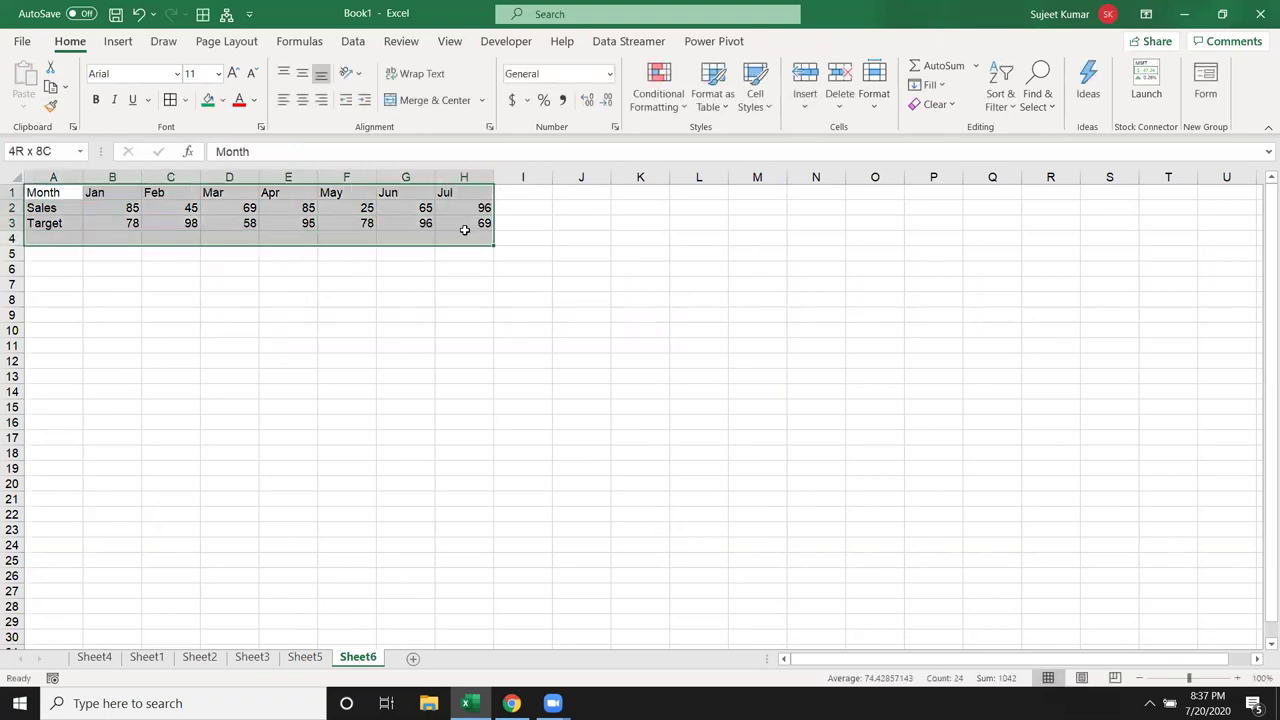
pyautogui.click(120, 42)
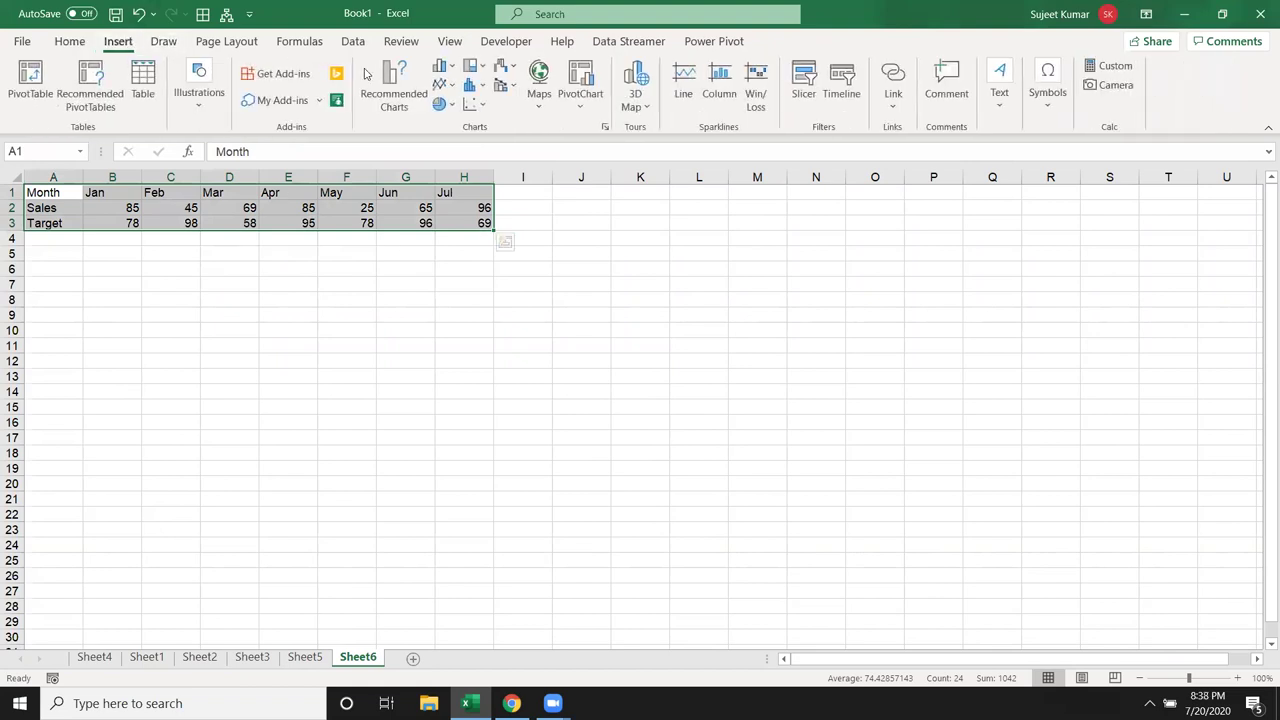
pyautogui.click(505, 88)
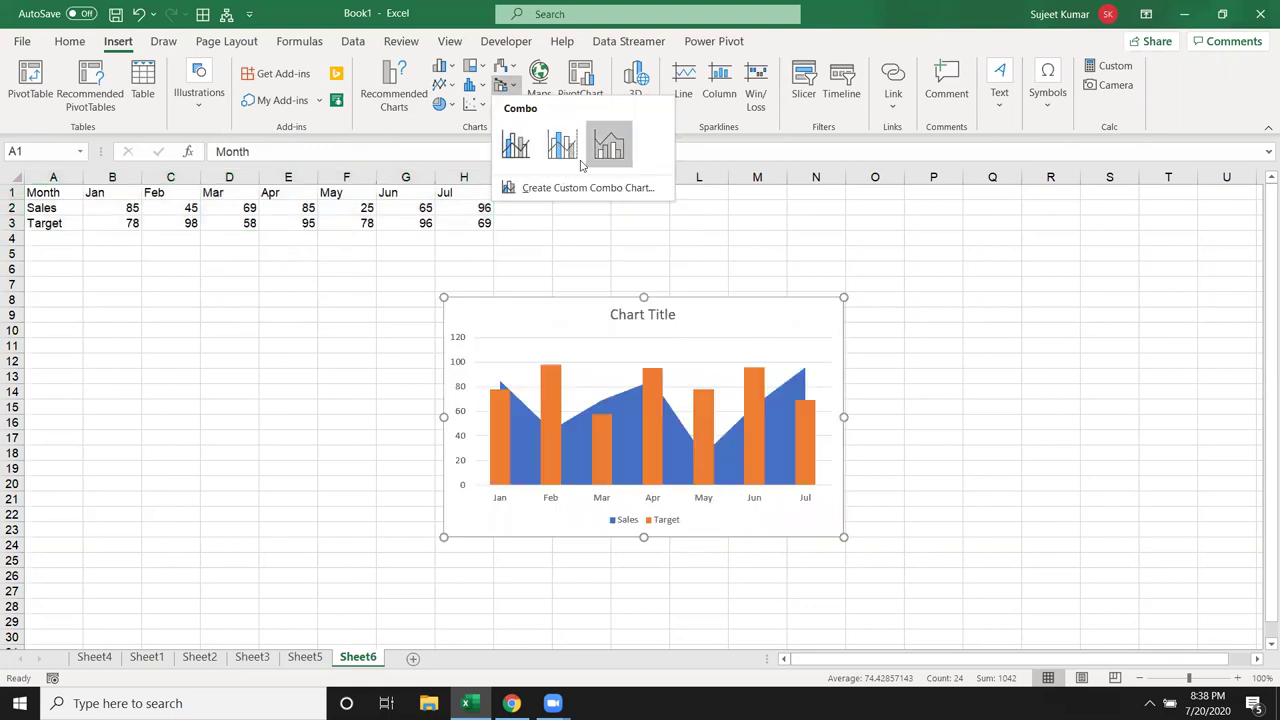
pyautogui.click(452, 68)
pyautogui.click(458, 124)
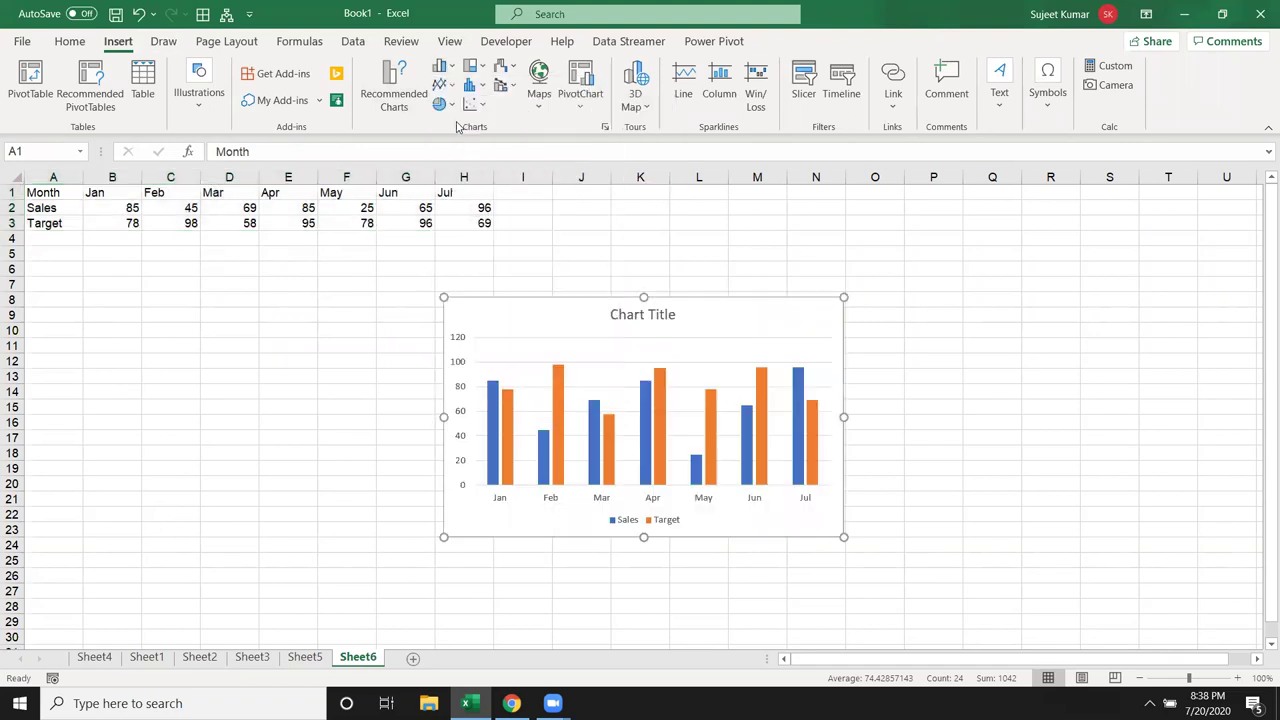
# Step: Move the chart left beside the table and plot Target on a secondary 0–120 axis
pyautogui.moveTo(524, 314); pyautogui.dragTo(293, 306)
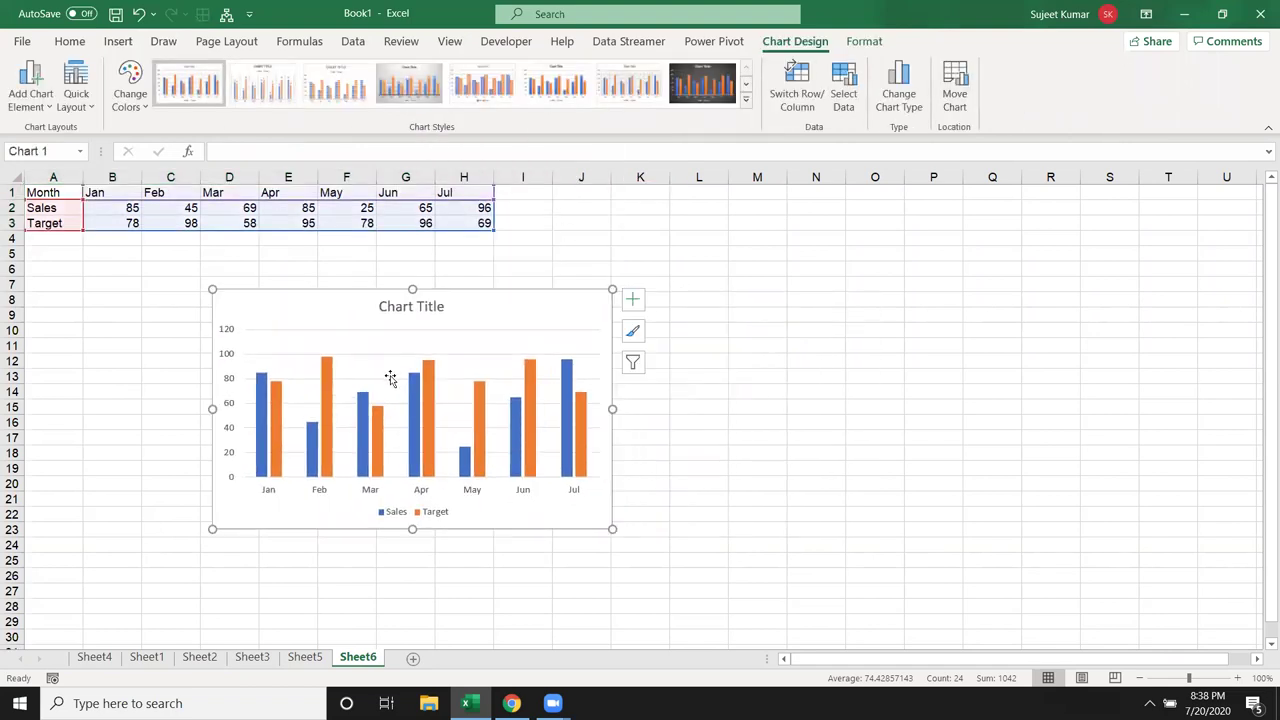
pyautogui.click(429, 422)
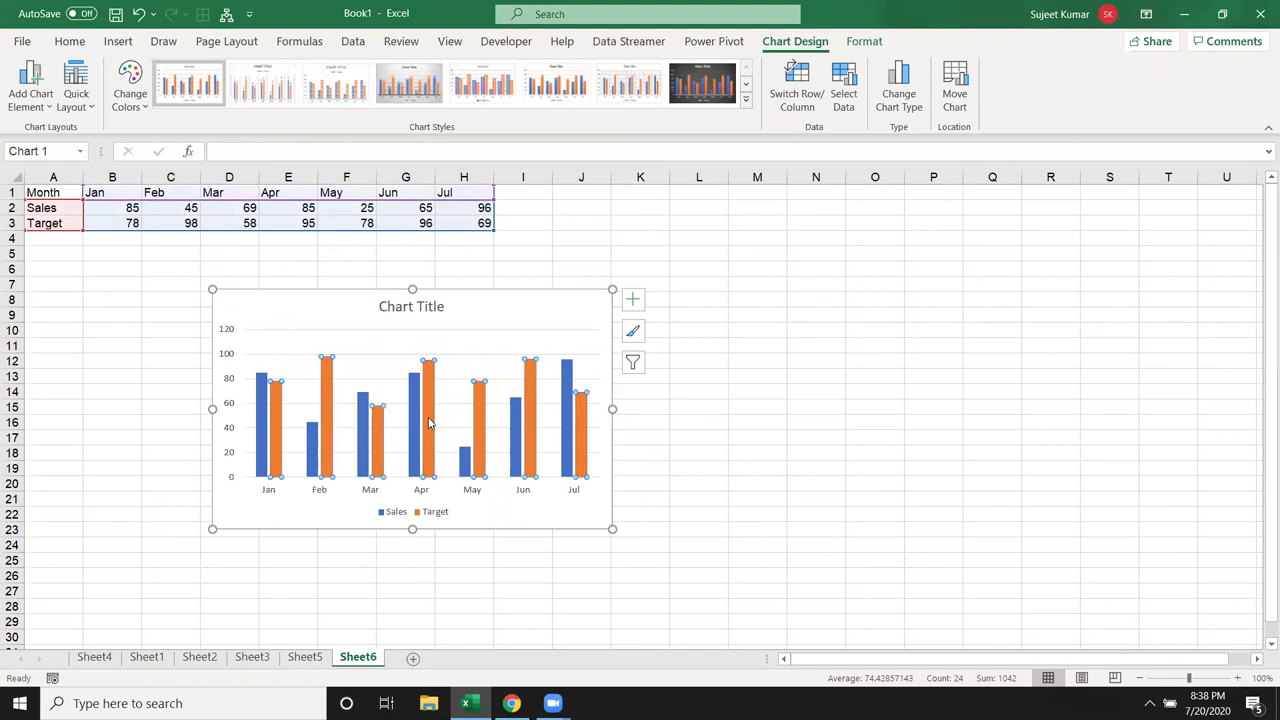
pyautogui.rightClick(429, 422)
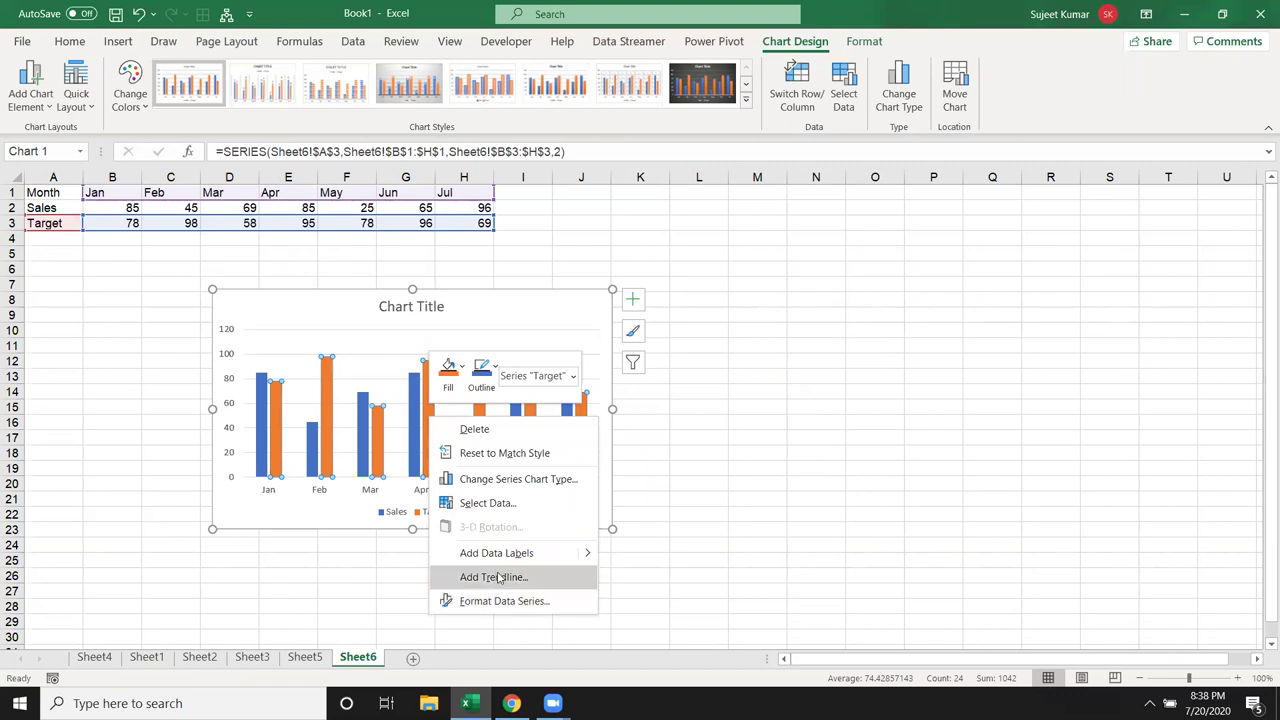
pyautogui.click(501, 487)
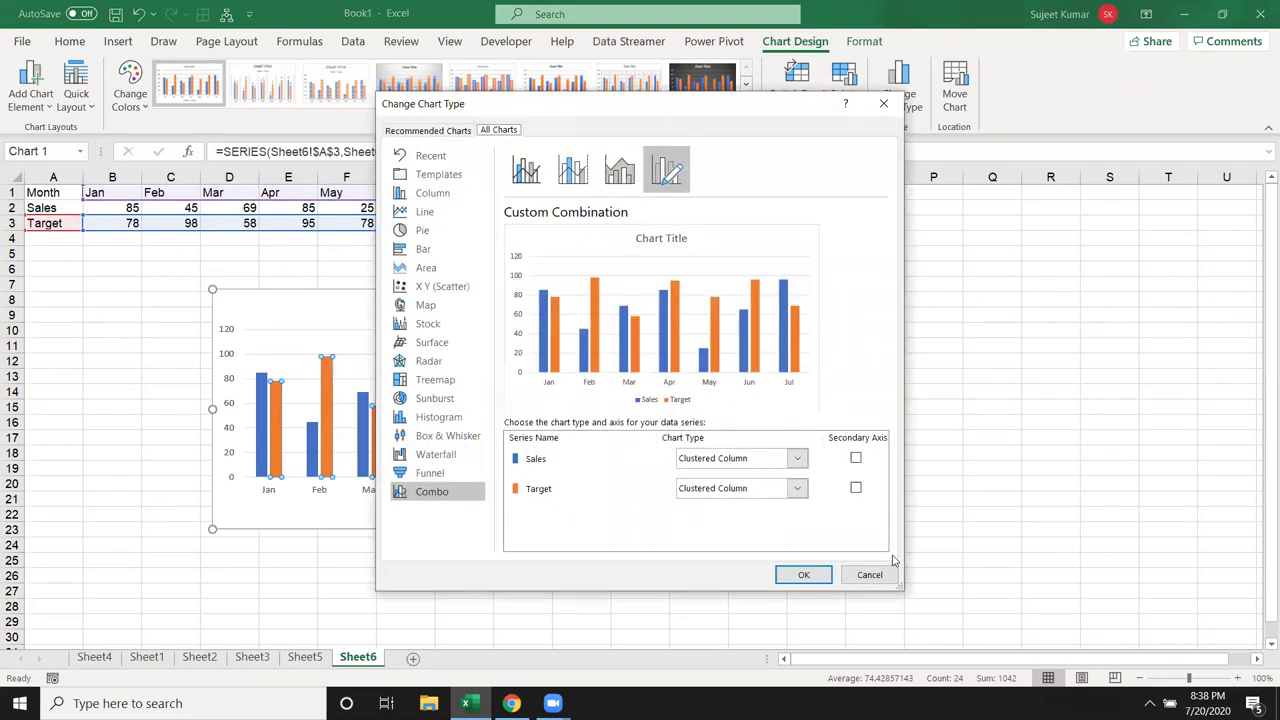
pyautogui.click(855, 488)
pyautogui.click(804, 575)
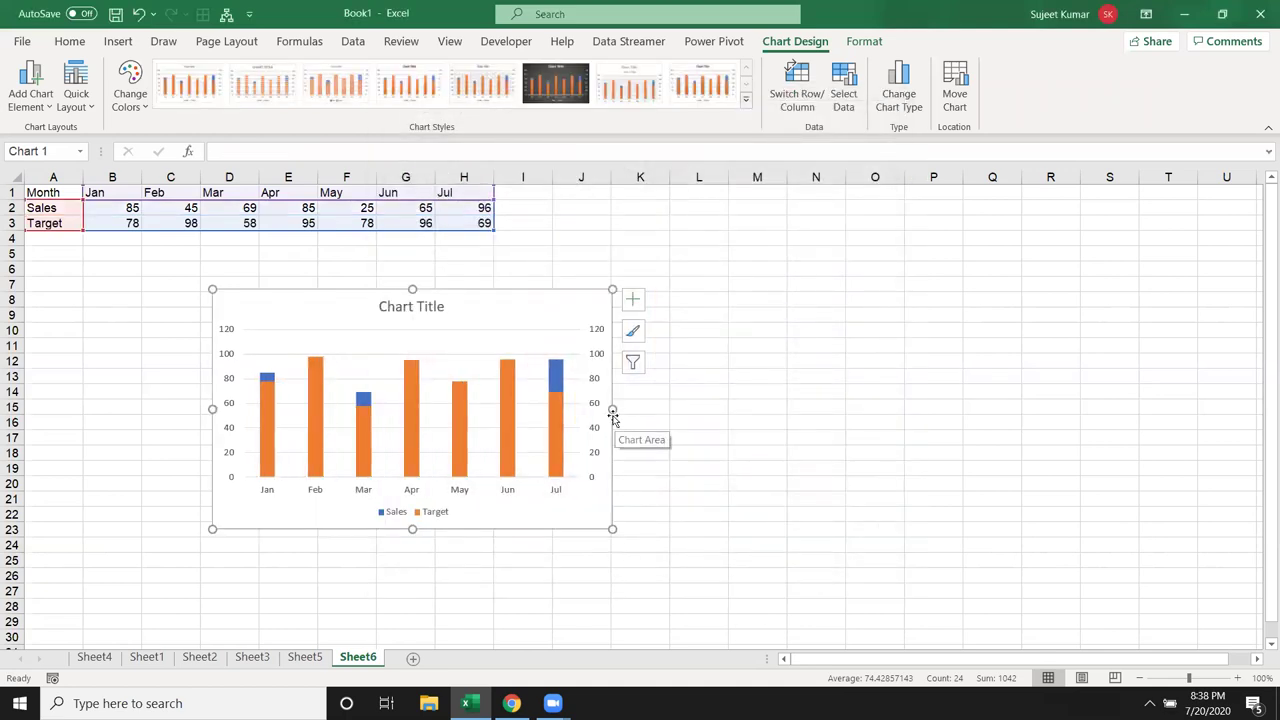
# Step: Open and close Target's Format Data Series pane, then reopen Change Series Chart Type
pyautogui.click(557, 420)
pyautogui.rightClick(557, 415)
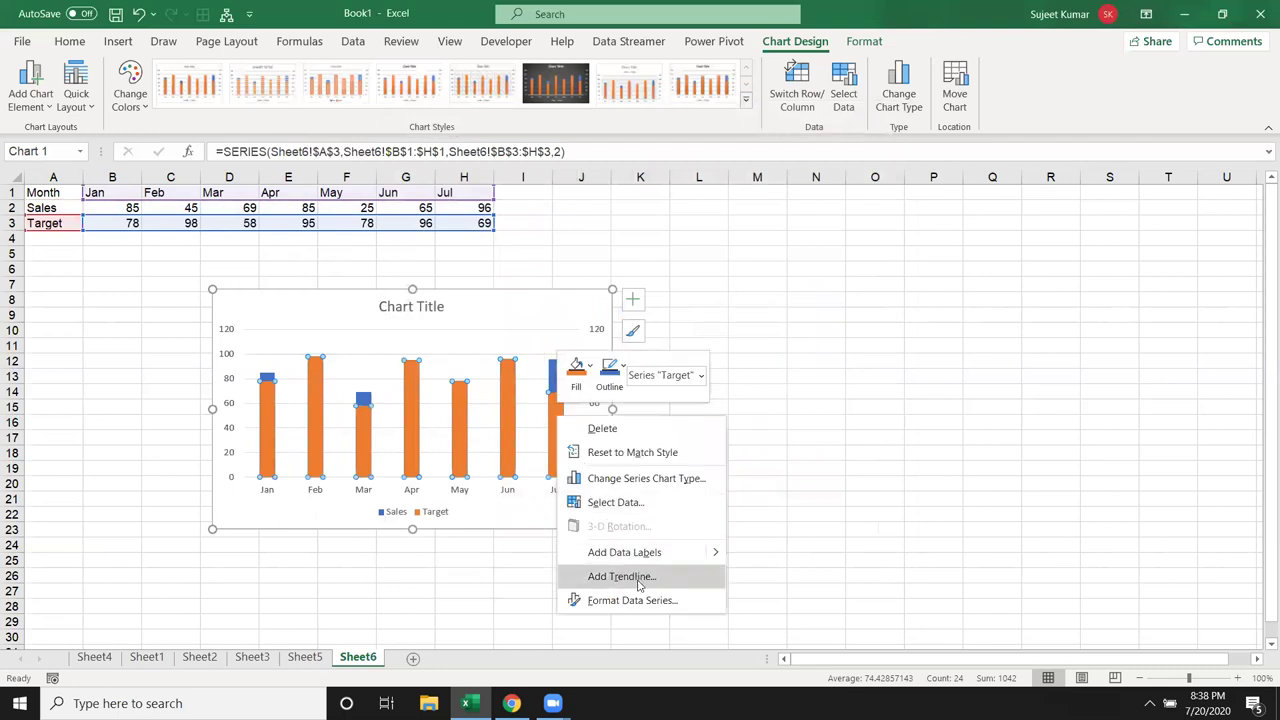
pyautogui.click(643, 607)
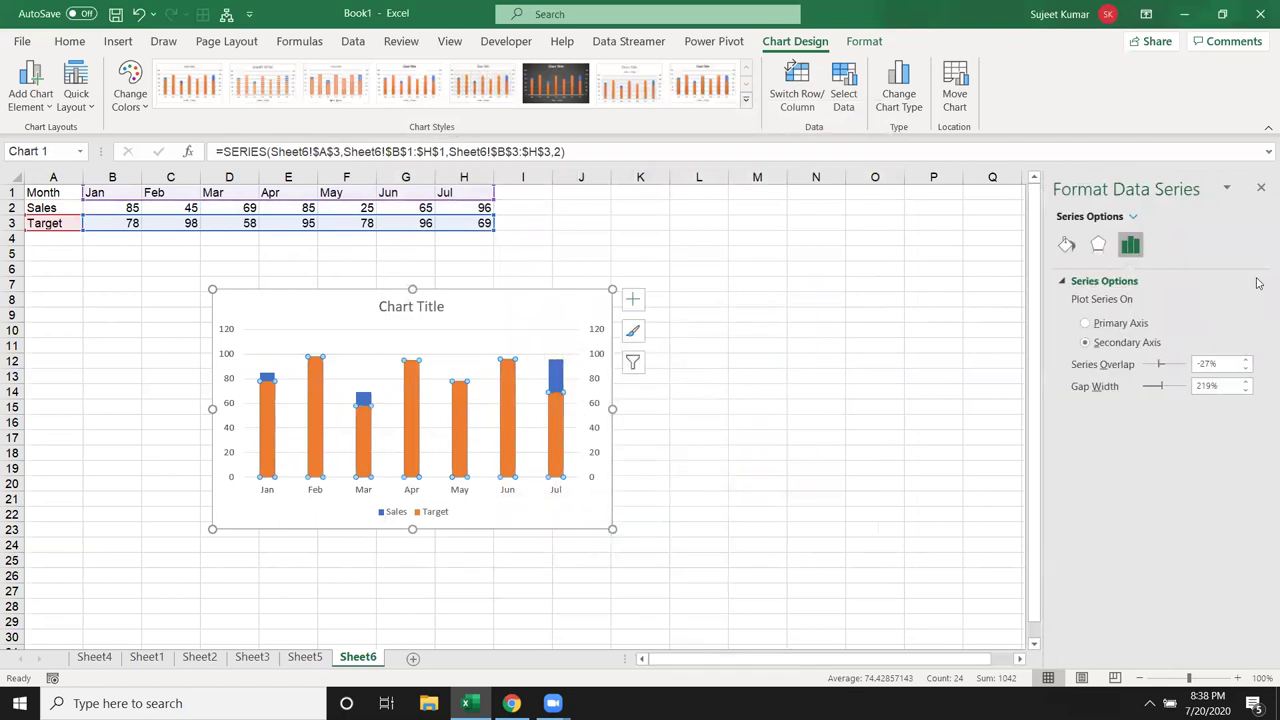
pyautogui.click(1261, 188)
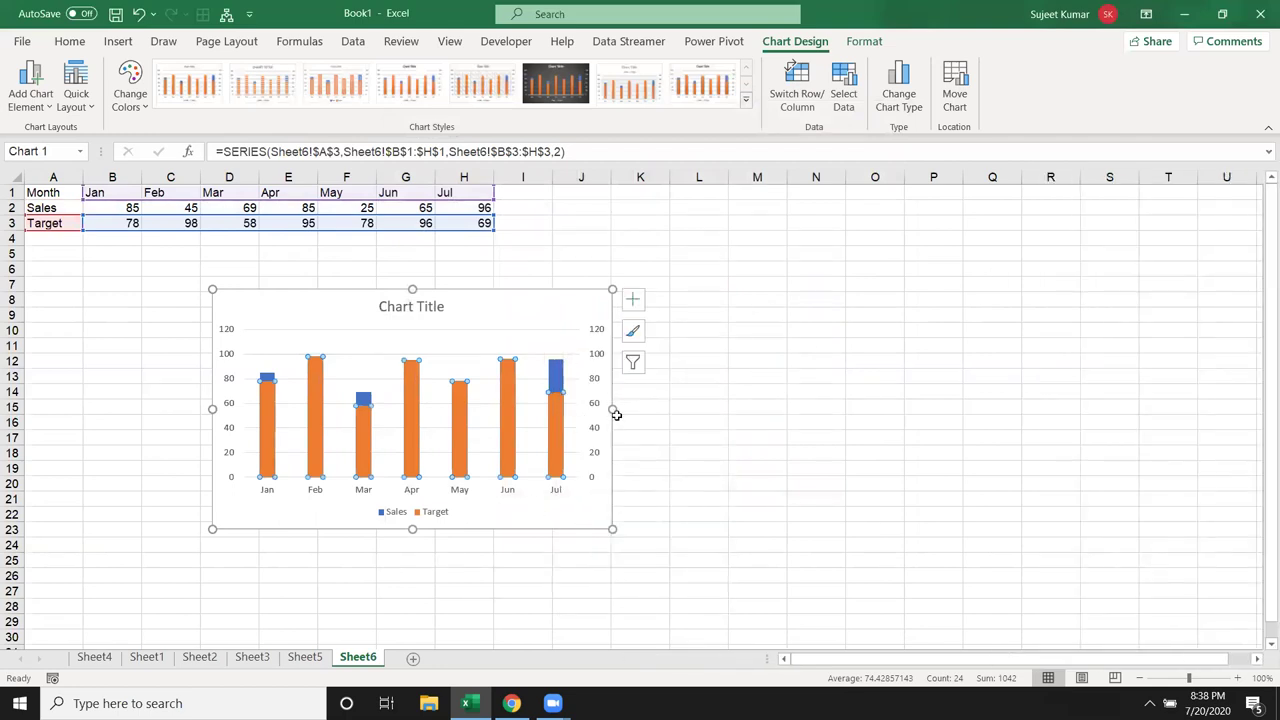
pyautogui.rightClick(561, 438)
pyautogui.click(646, 492)
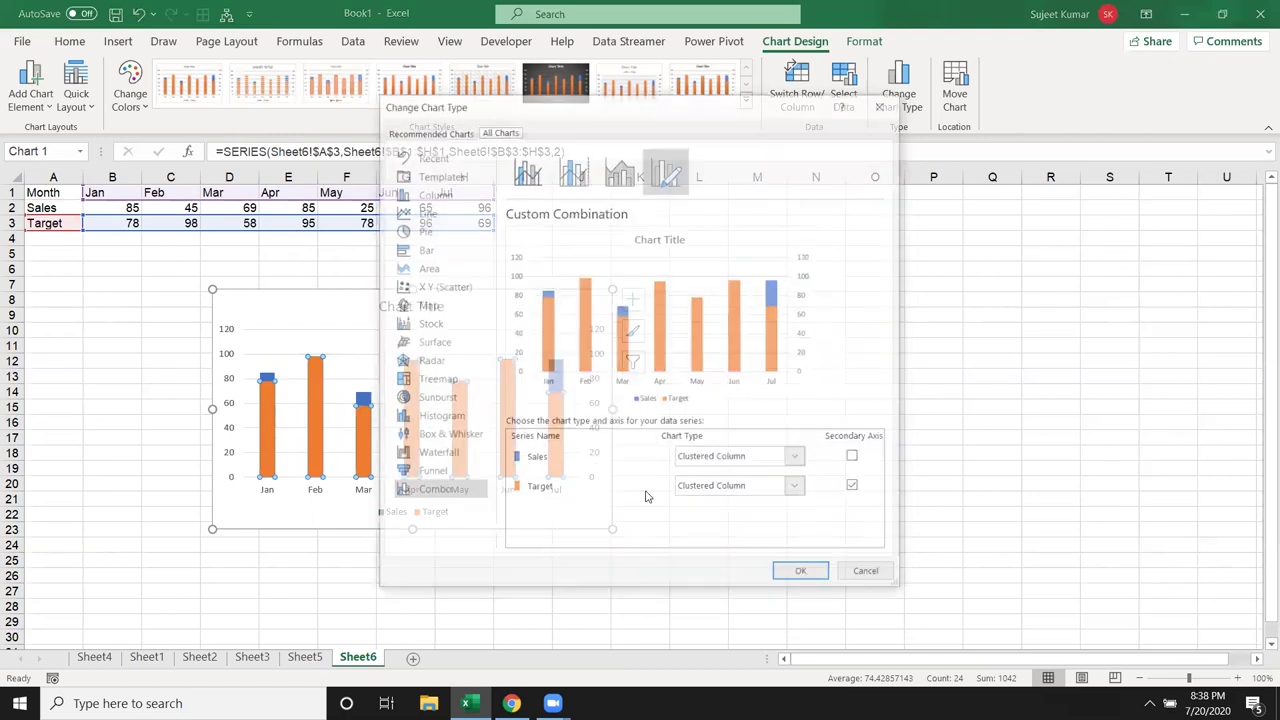
# Step: Uncheck Secondary Axis for Target and make it a Line sharing the 0–120 axis
pyautogui.click(852, 486)
pyautogui.click(790, 489)
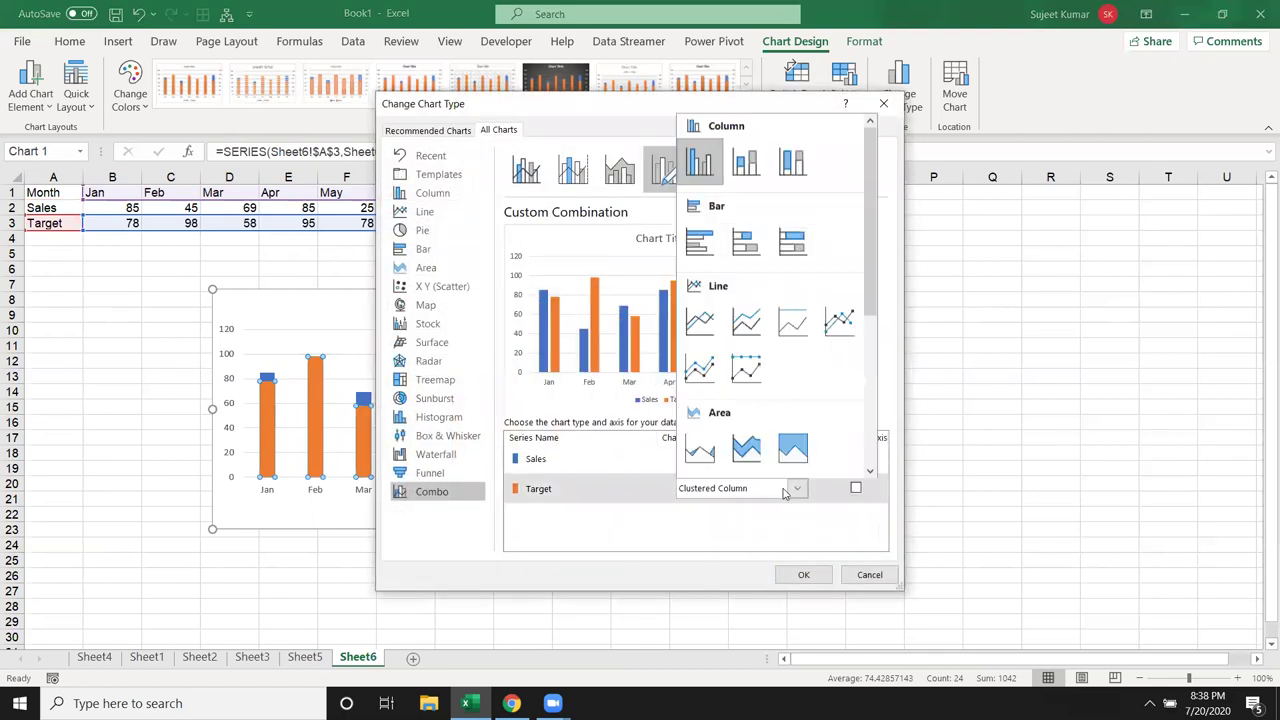
pyautogui.click(700, 320)
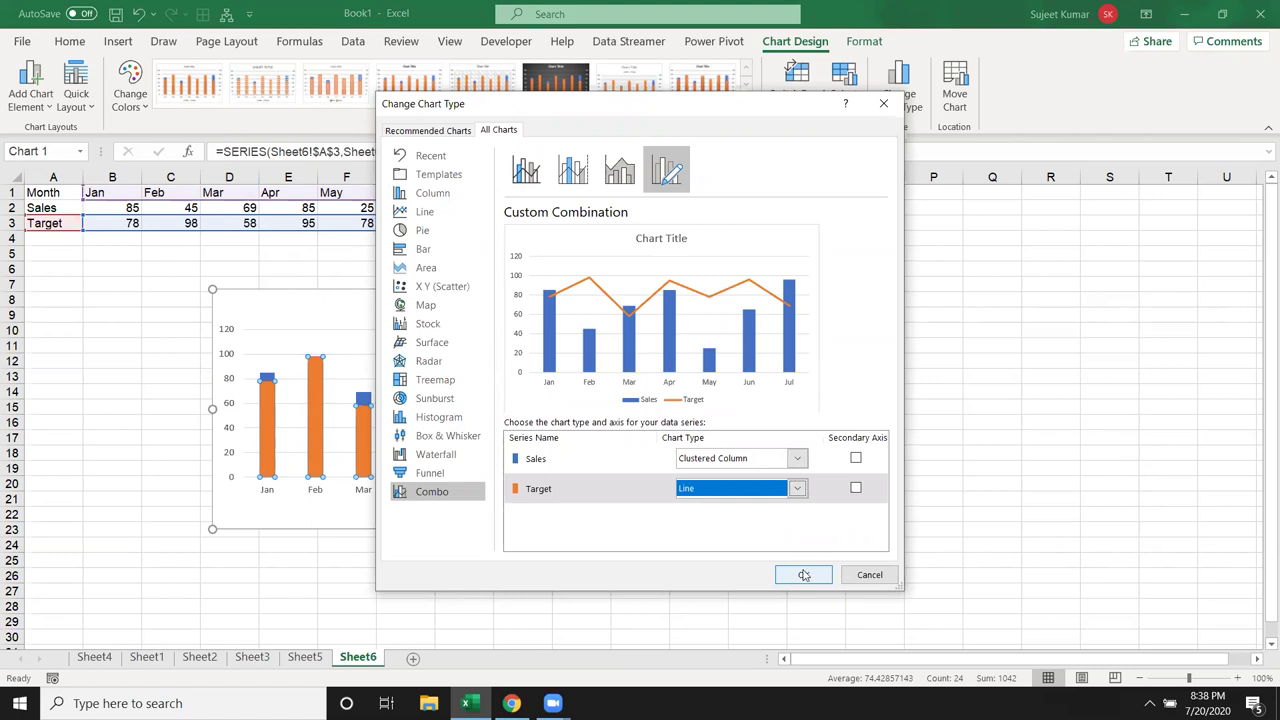
pyautogui.click(802, 573)
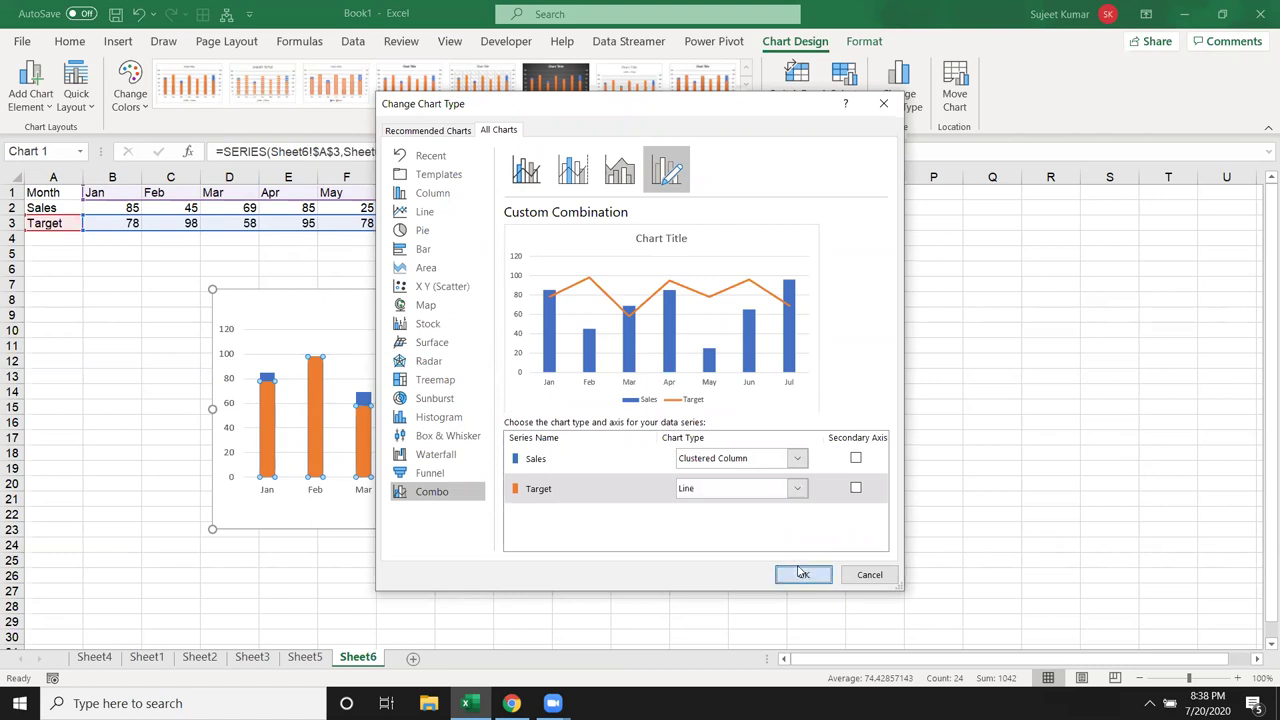
pyautogui.click(660, 470)
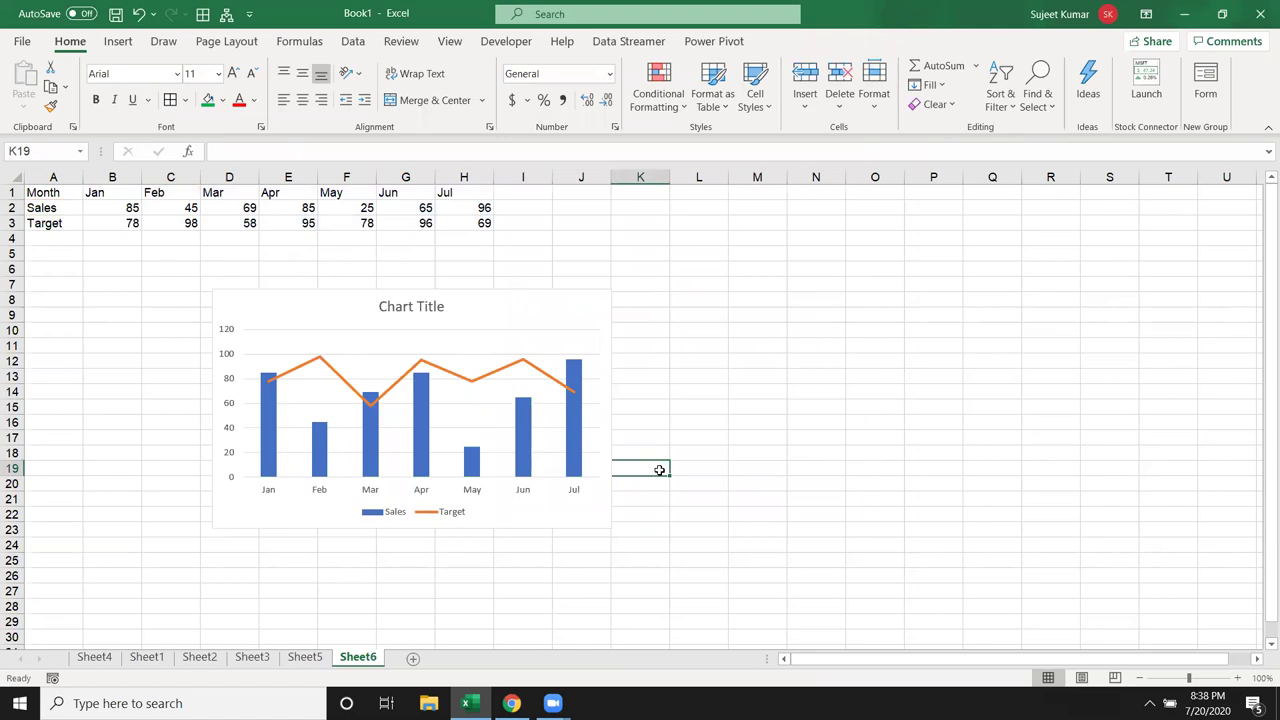
# Step: Drag the combo chart to the right side of the sheet and select A1:H3
pyautogui.moveTo(309, 314); pyautogui.dragTo(877, 284)
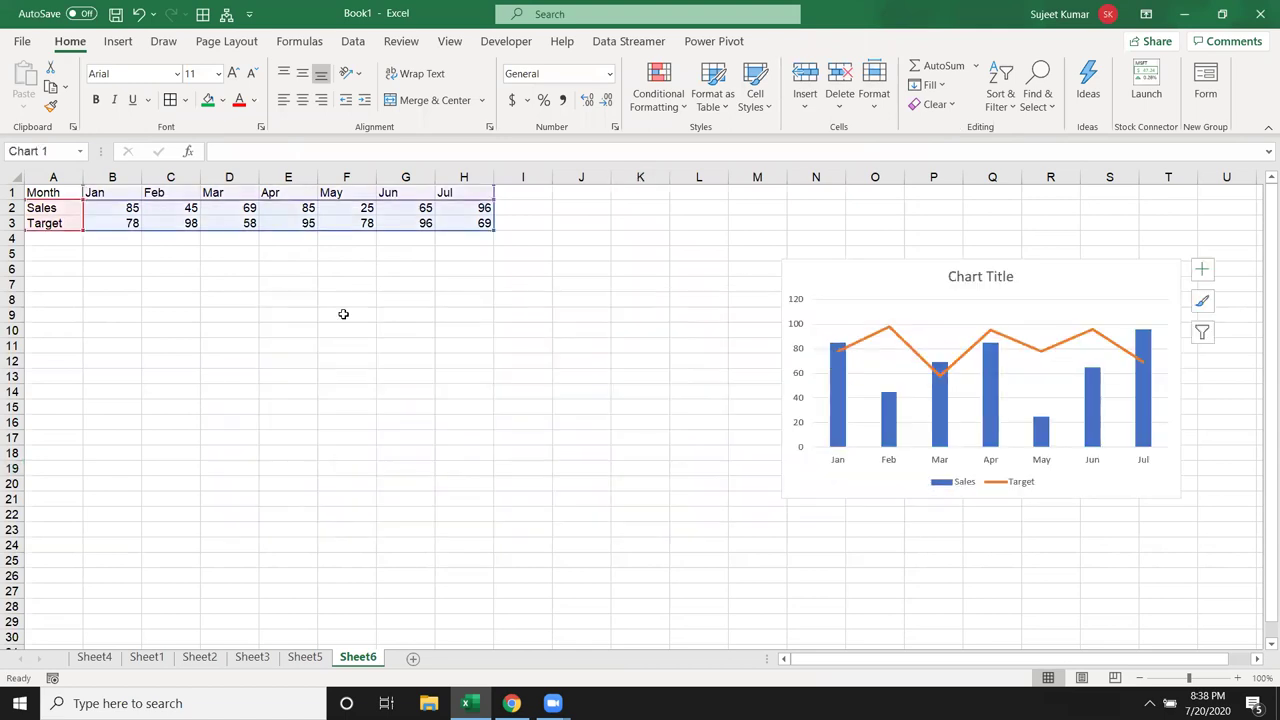
pyautogui.click(343, 314)
pyautogui.moveTo(43, 192); pyautogui.dragTo(470, 225)
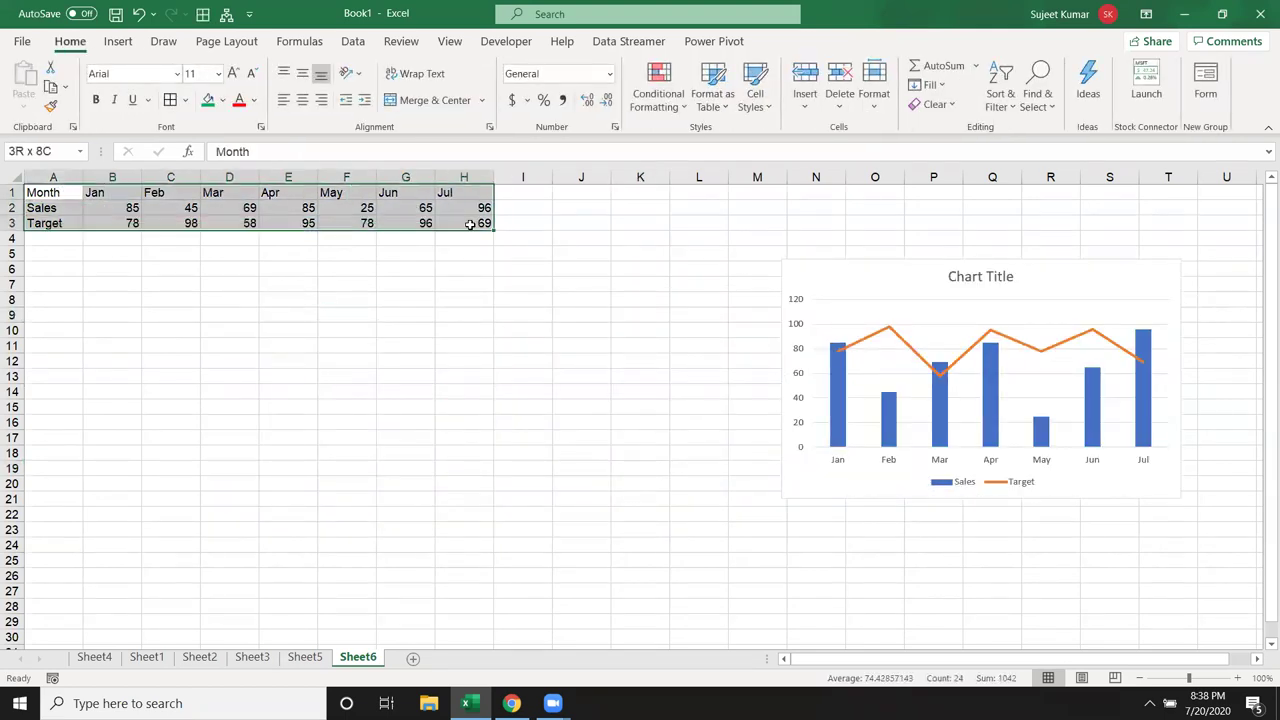
# Step: Preview the Column, Line and Pie chart galleries without inserting any chart
pyautogui.click(118, 41)
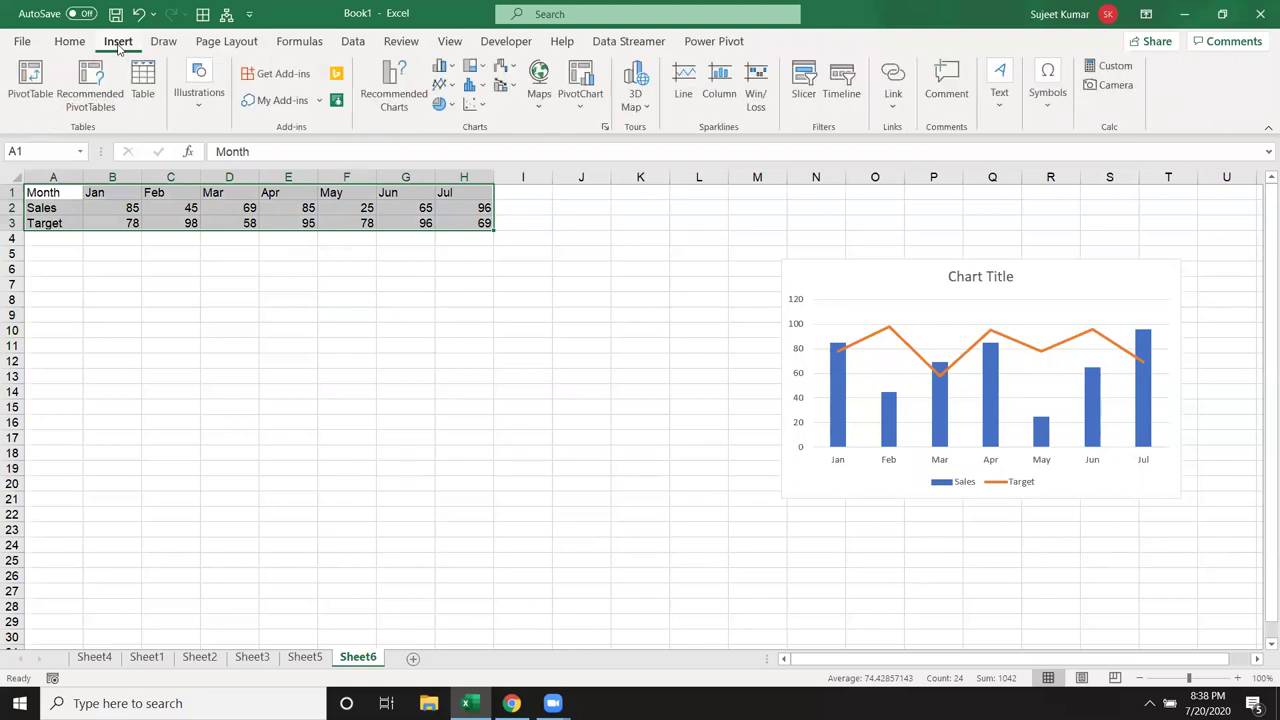
pyautogui.click(457, 67)
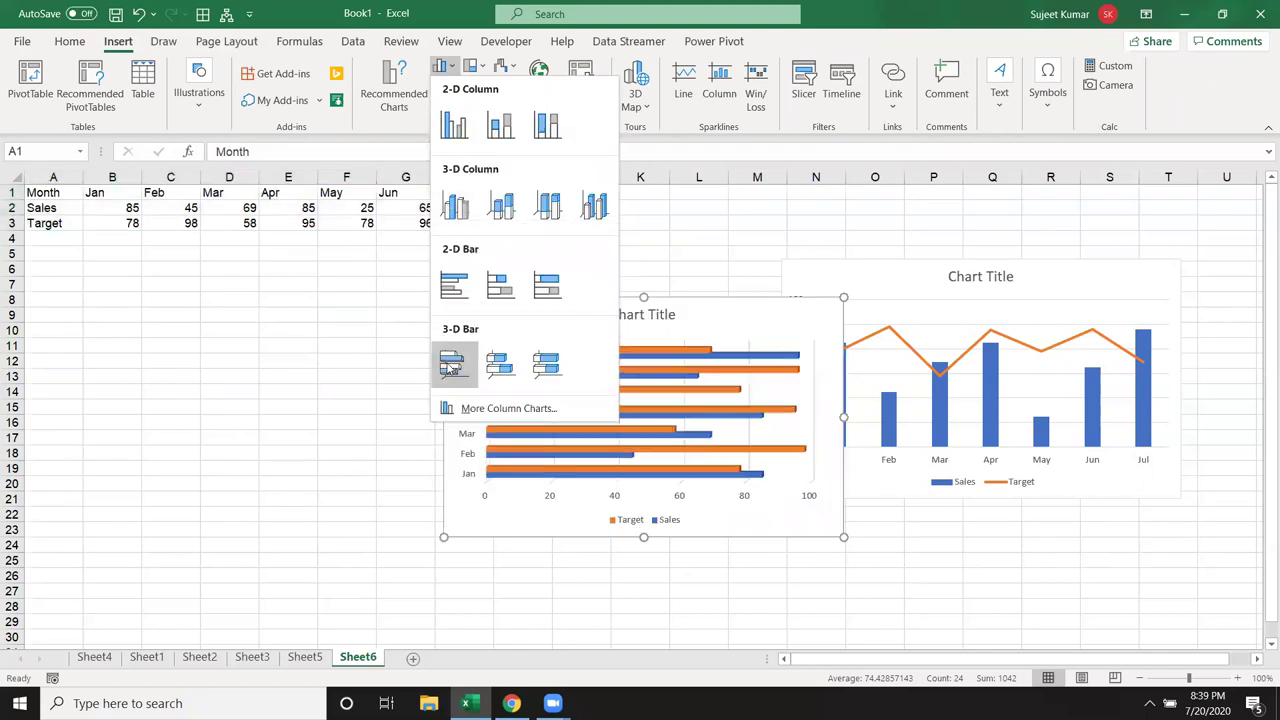
pyautogui.click(394, 90)
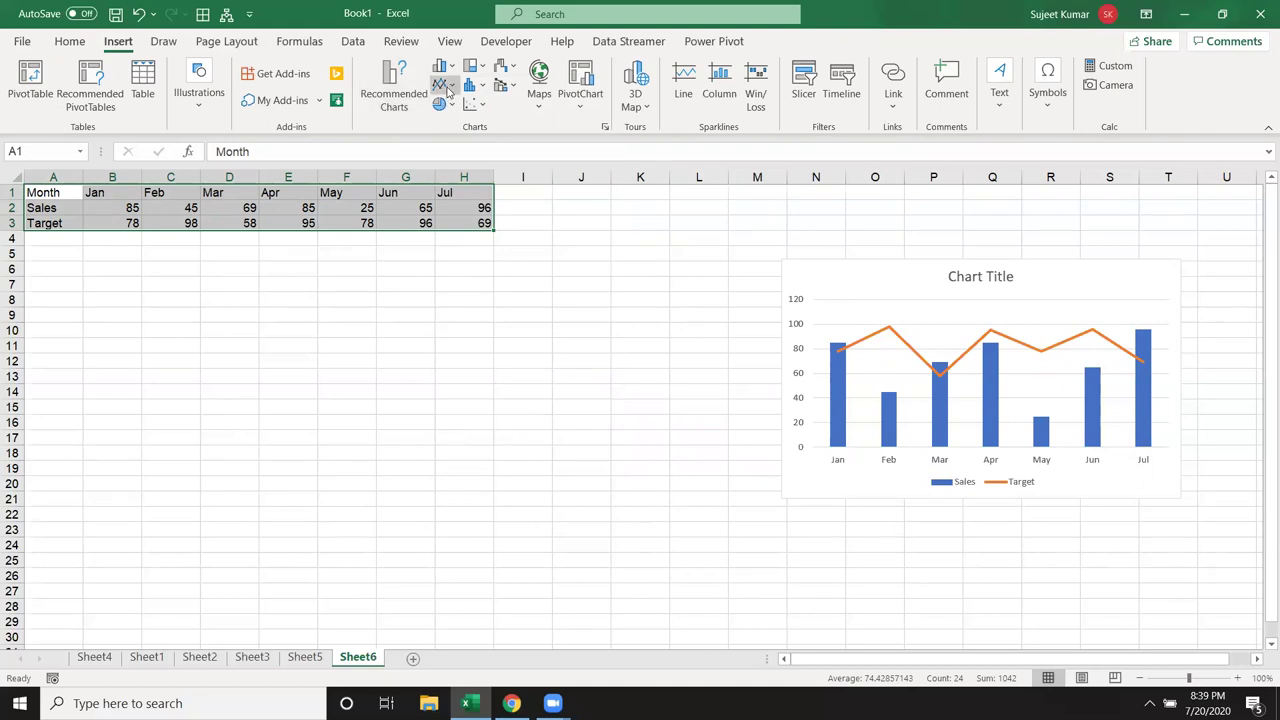
pyautogui.click(443, 84)
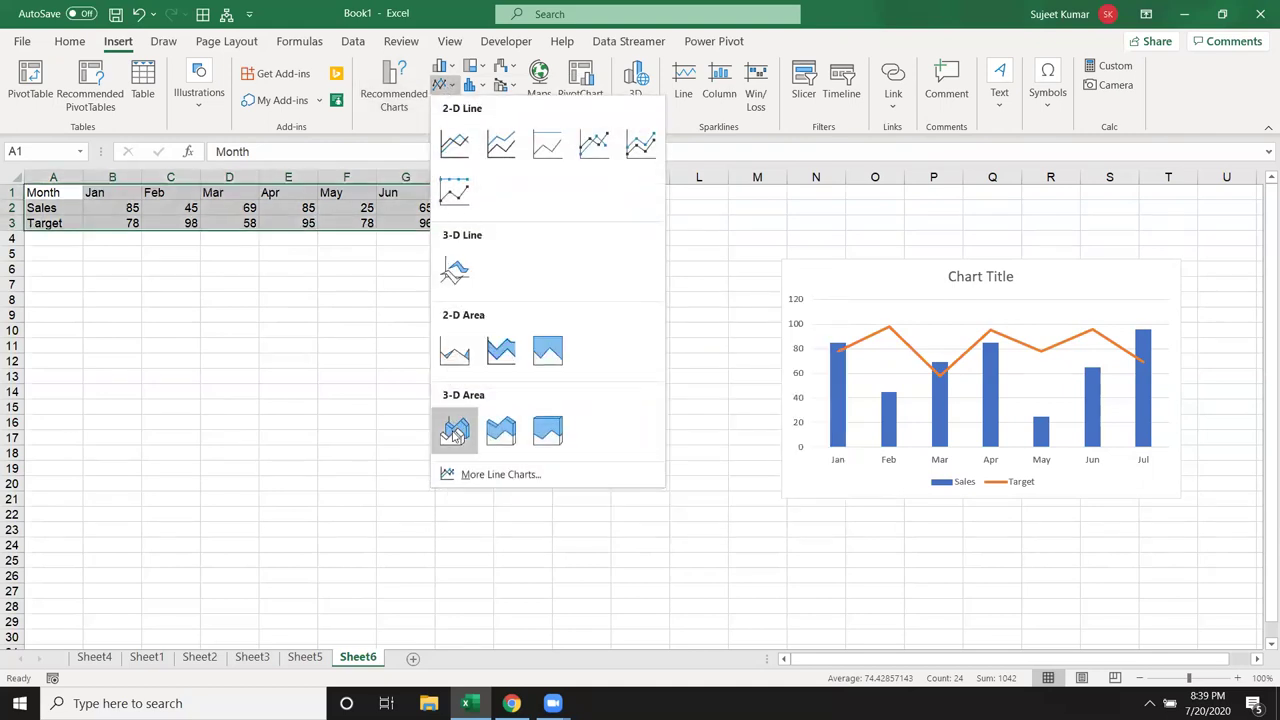
pyautogui.click(377, 303)
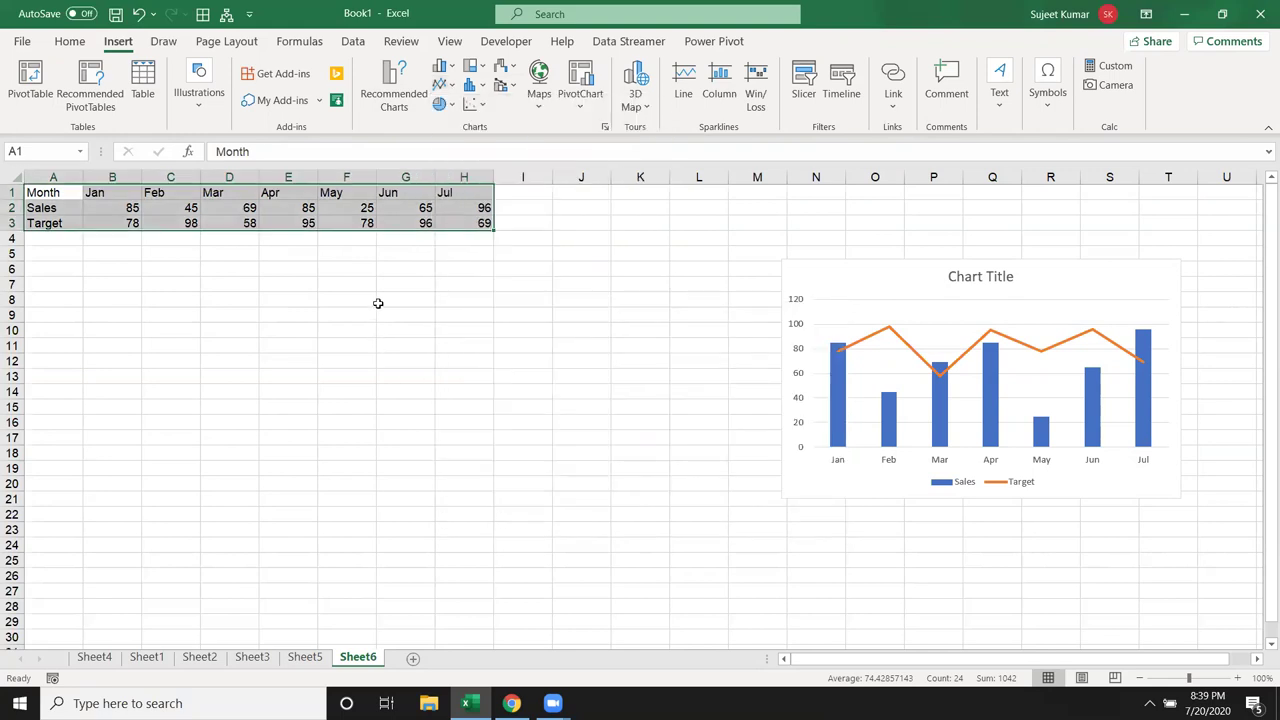
pyautogui.click(451, 106)
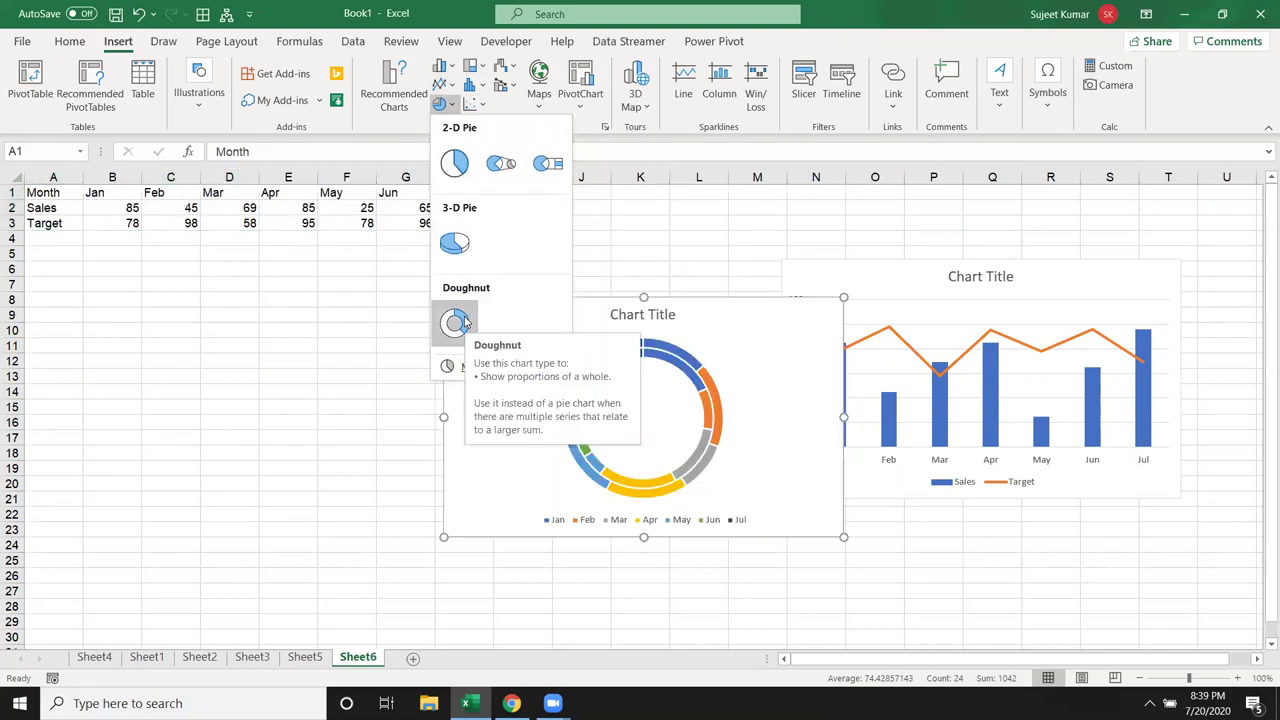
pyautogui.click(417, 297)
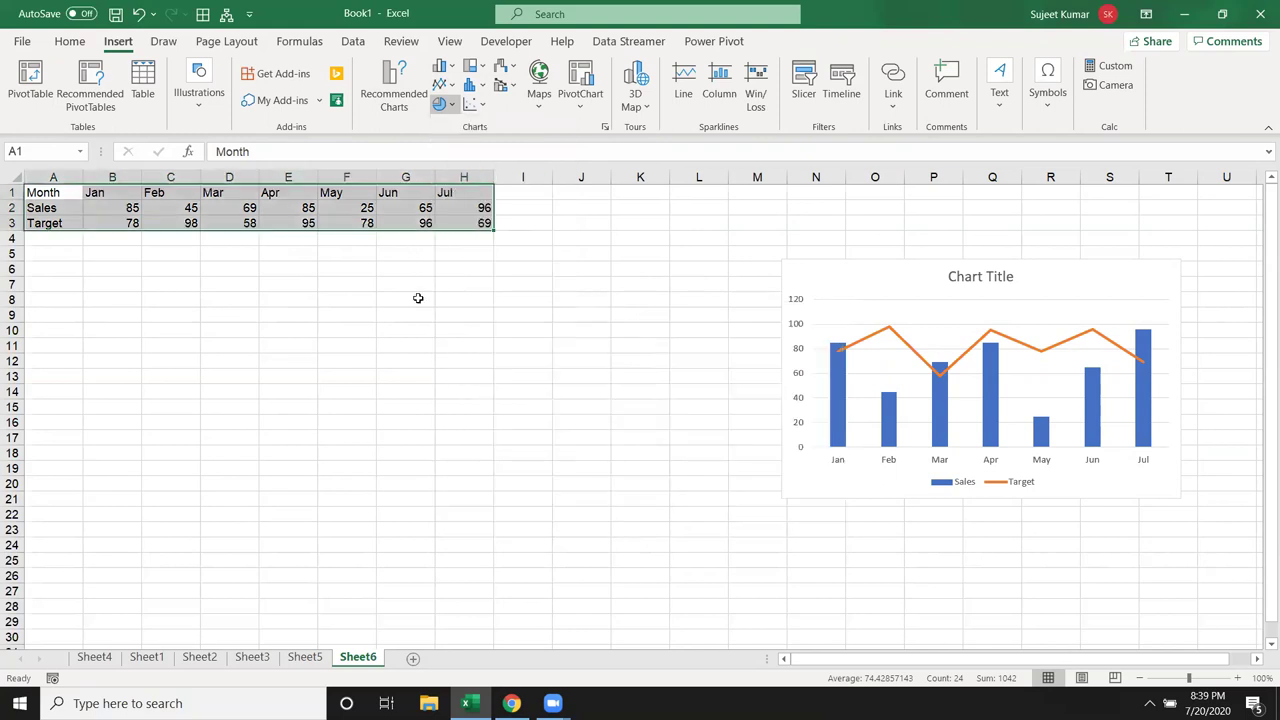
pyautogui.click(471, 66)
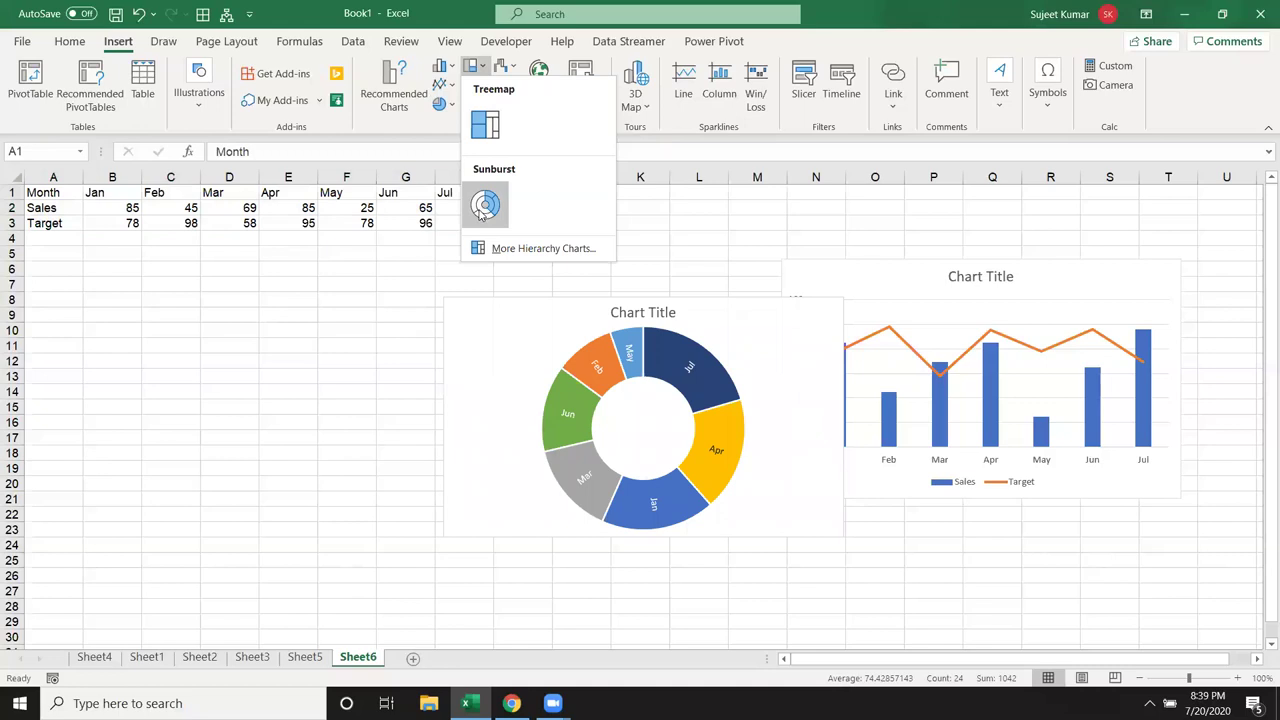
pyautogui.click(390, 141)
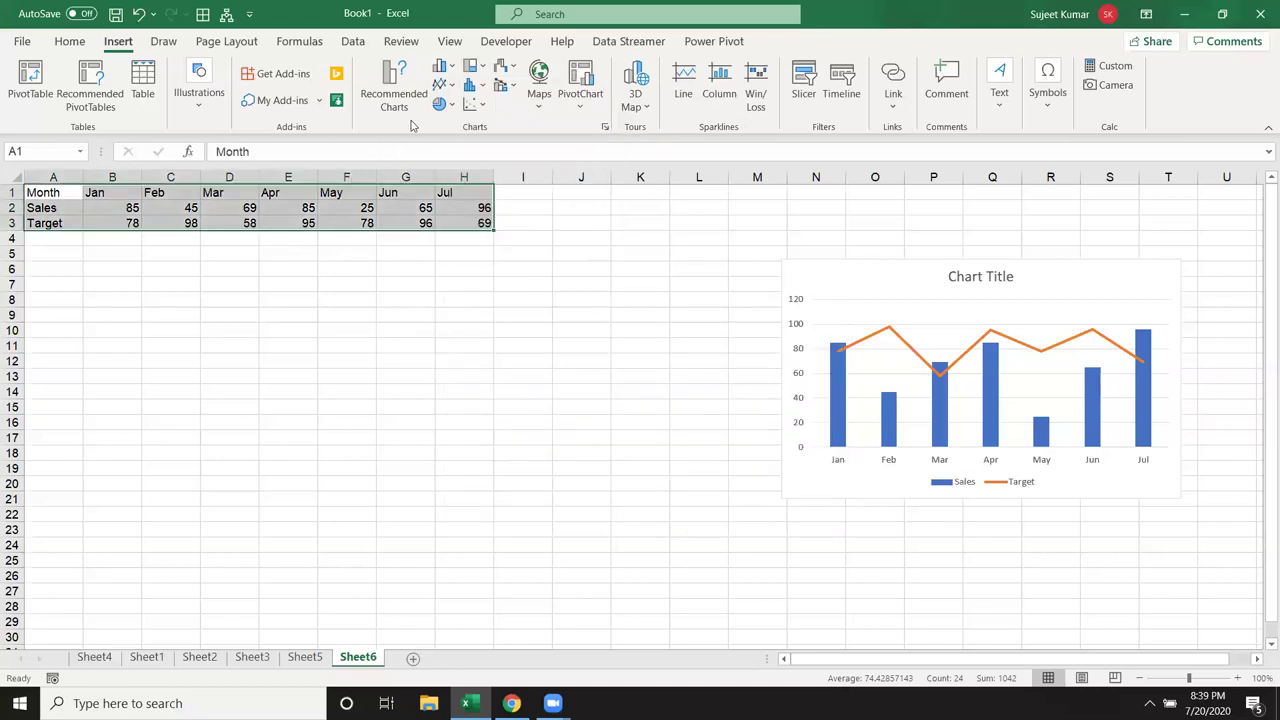
pyautogui.click(478, 86)
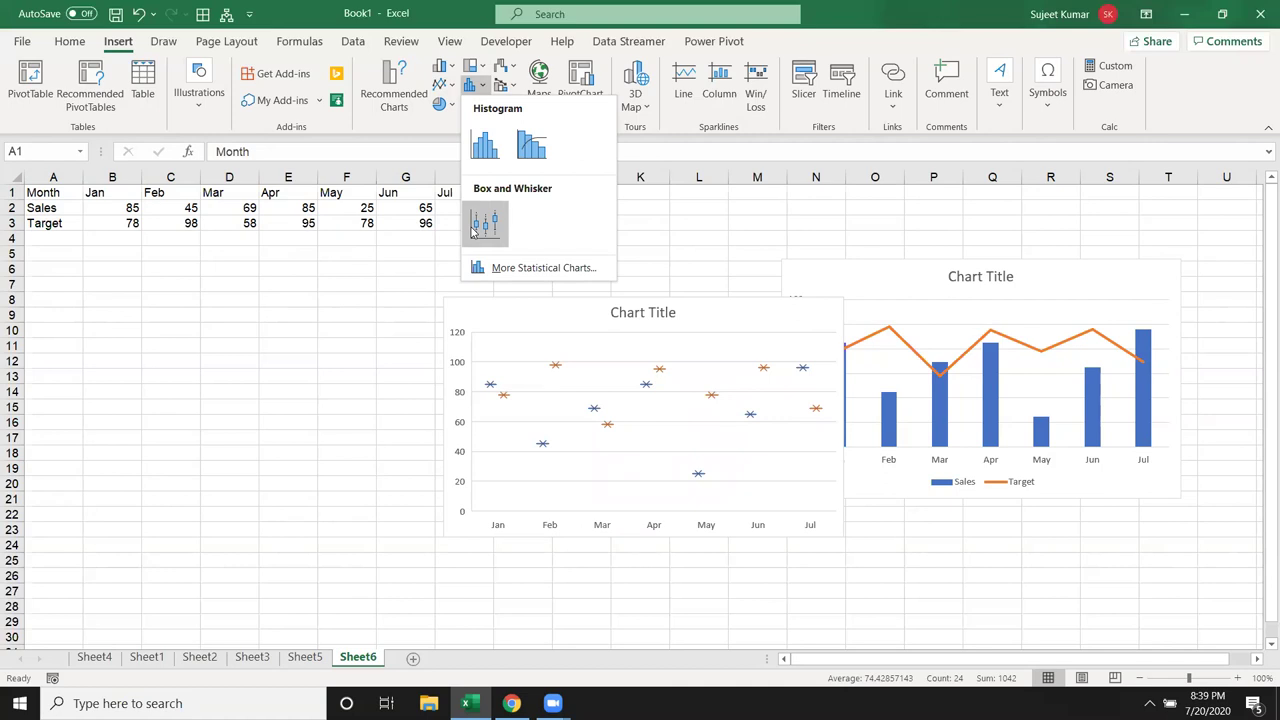
pyautogui.click(426, 157)
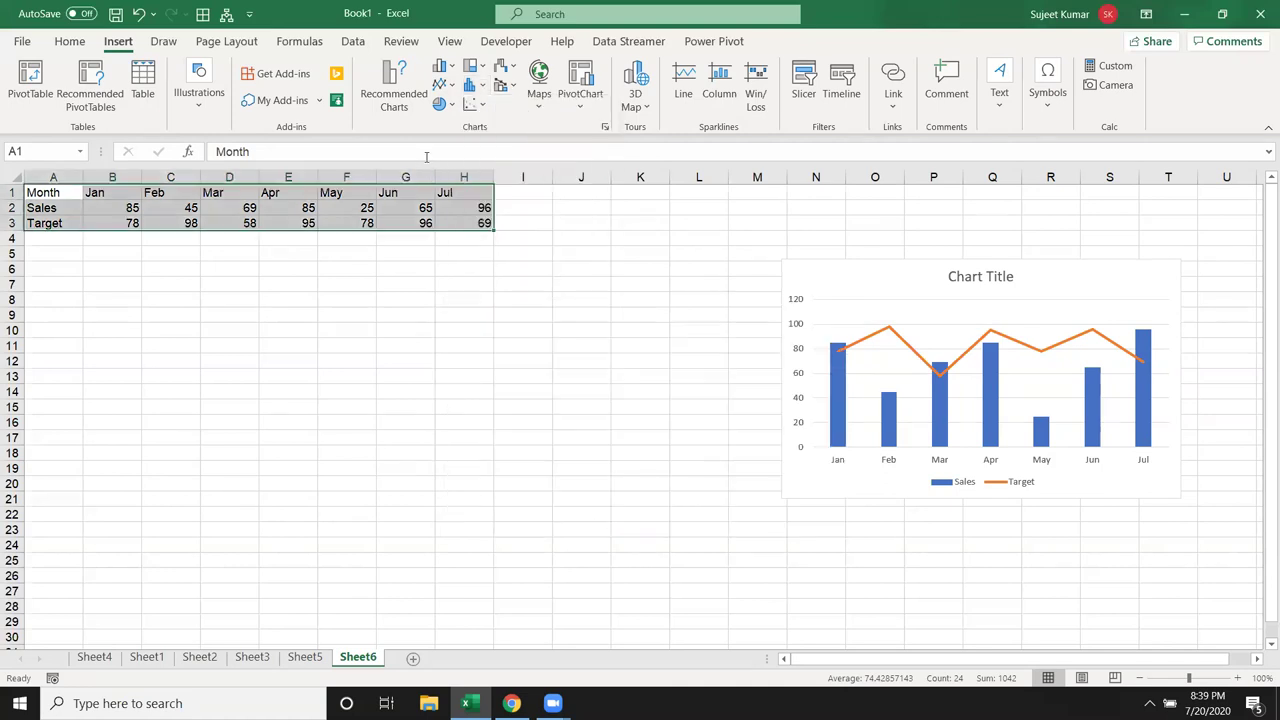
pyautogui.click(483, 106)
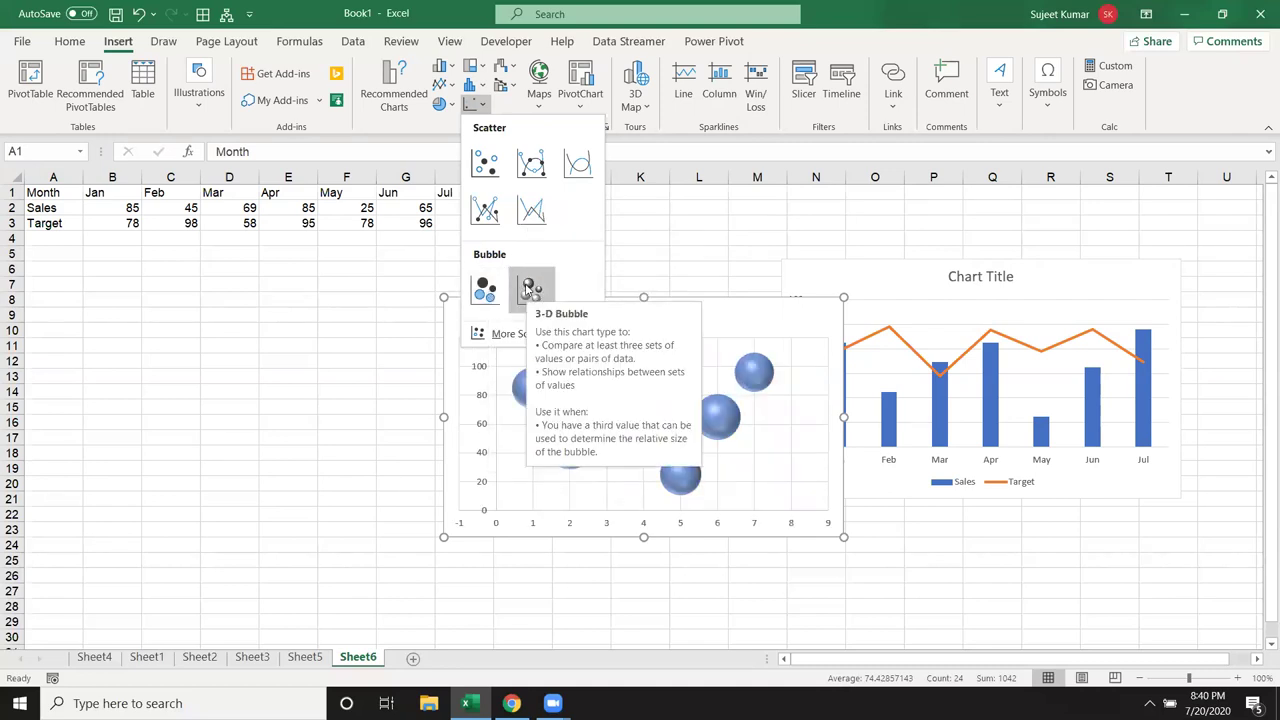
pyautogui.click(505, 67)
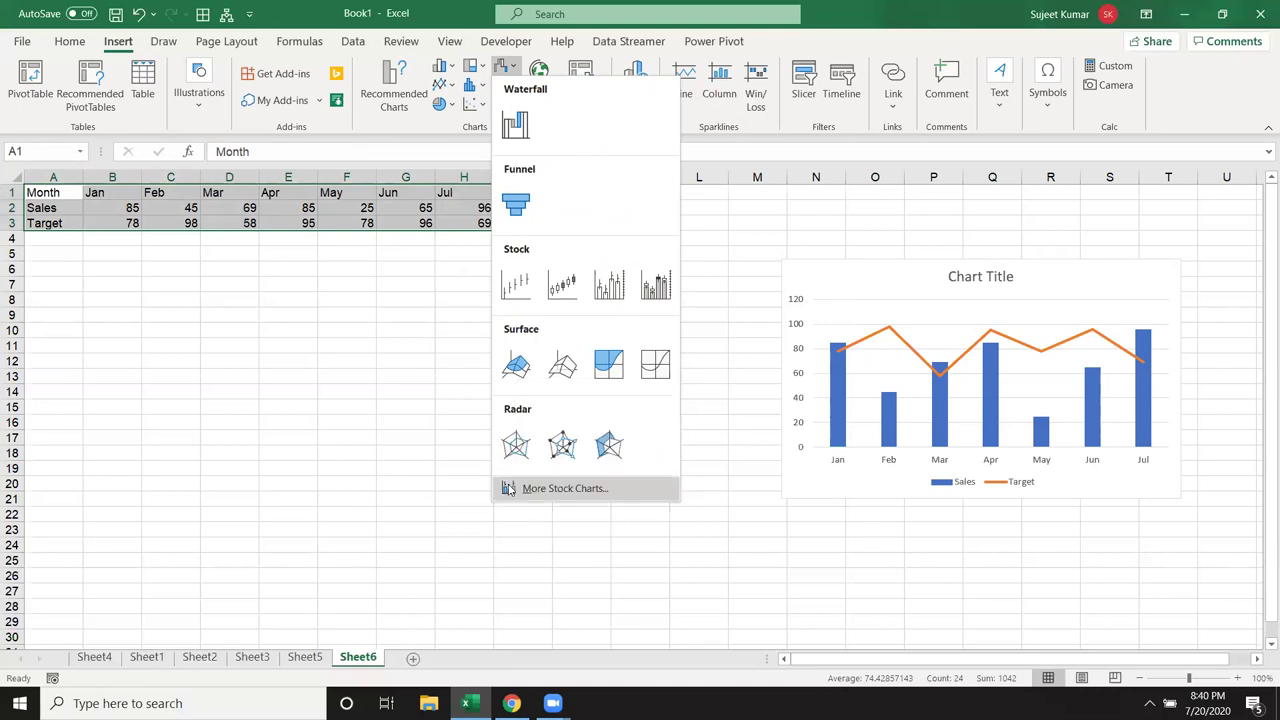
pyautogui.click(456, 132)
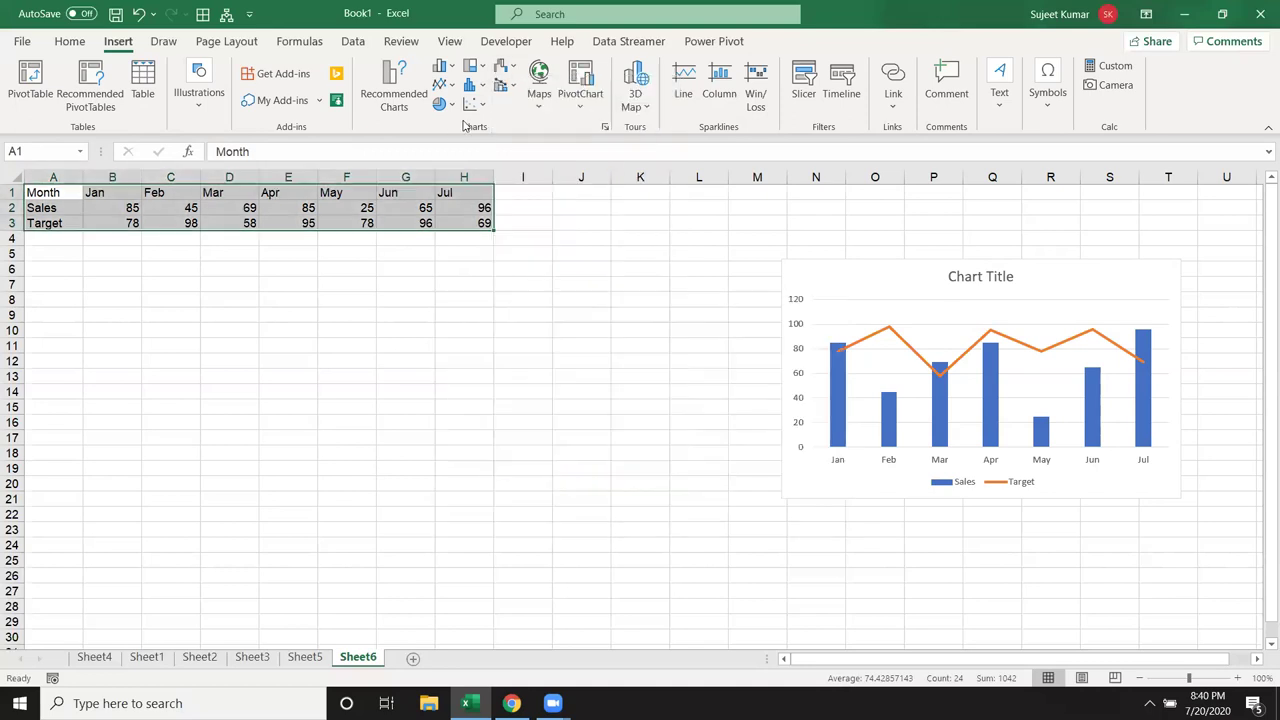
# Step: Browse the Combo, Maps and 3D Map chart options without inserting, then deselect the table
pyautogui.click(506, 86)
pyautogui.click(461, 139)
pyautogui.click(533, 108)
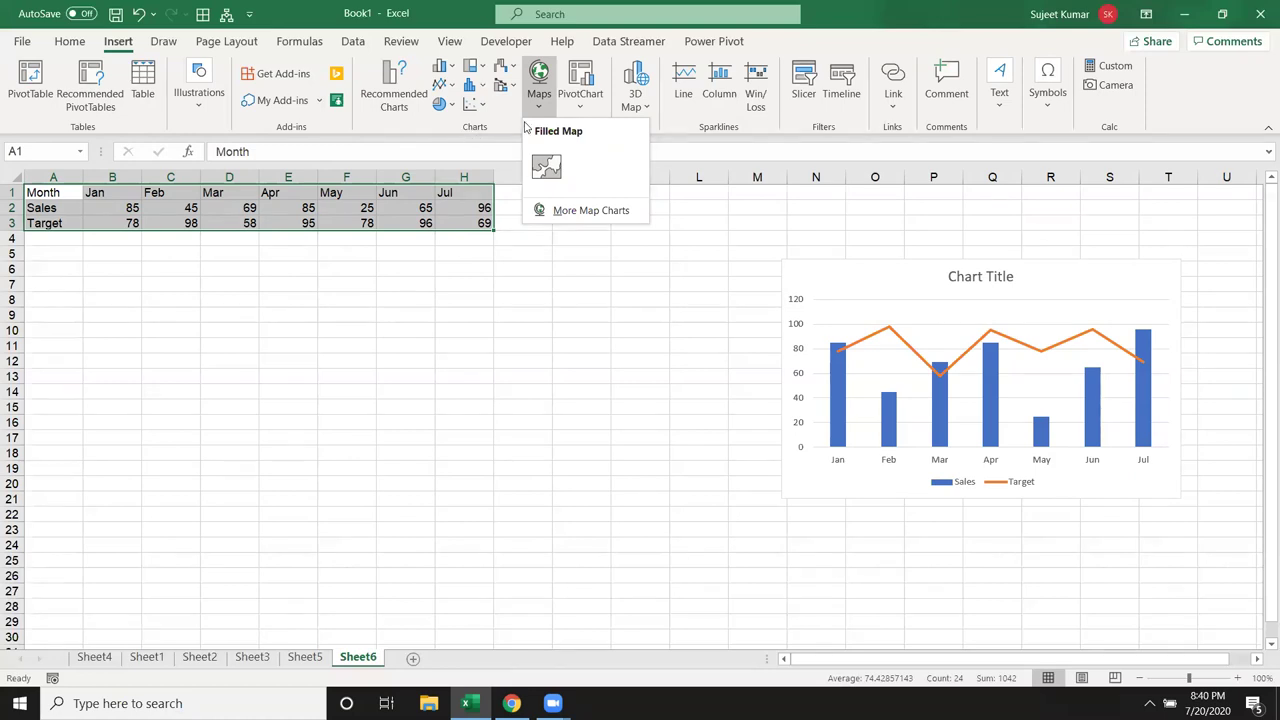
pyautogui.click(498, 137)
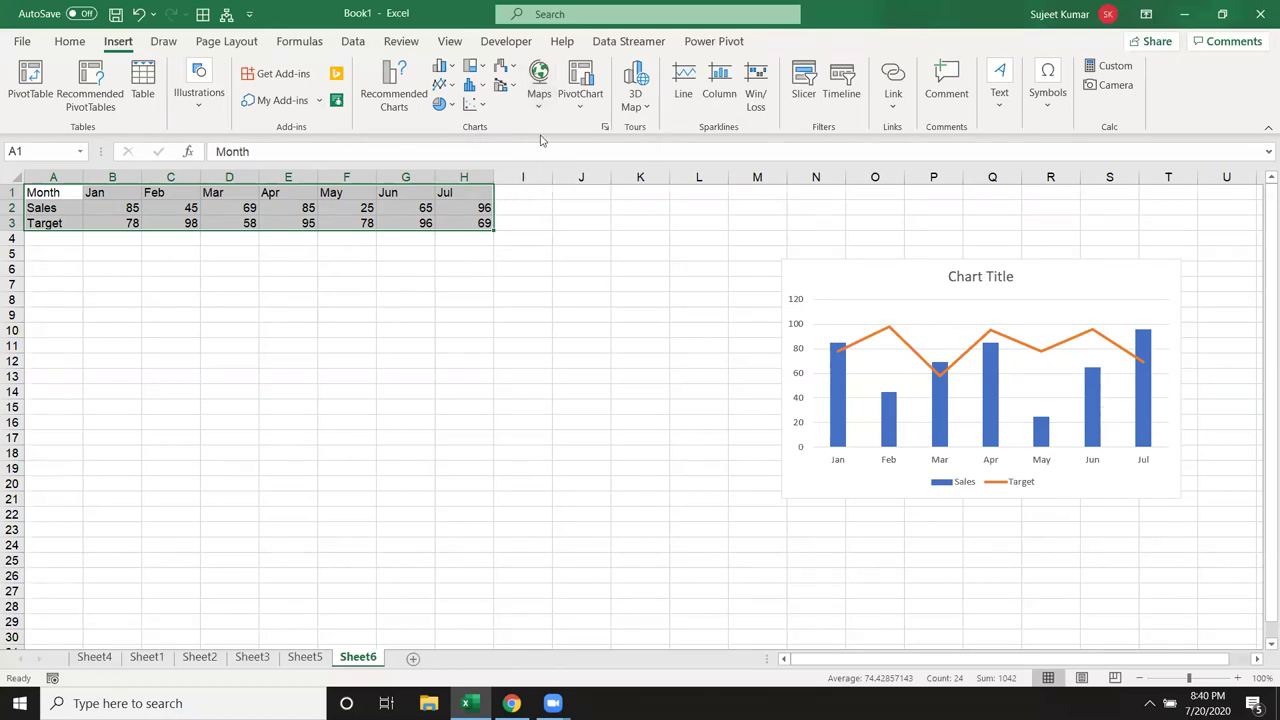
pyautogui.click(634, 100)
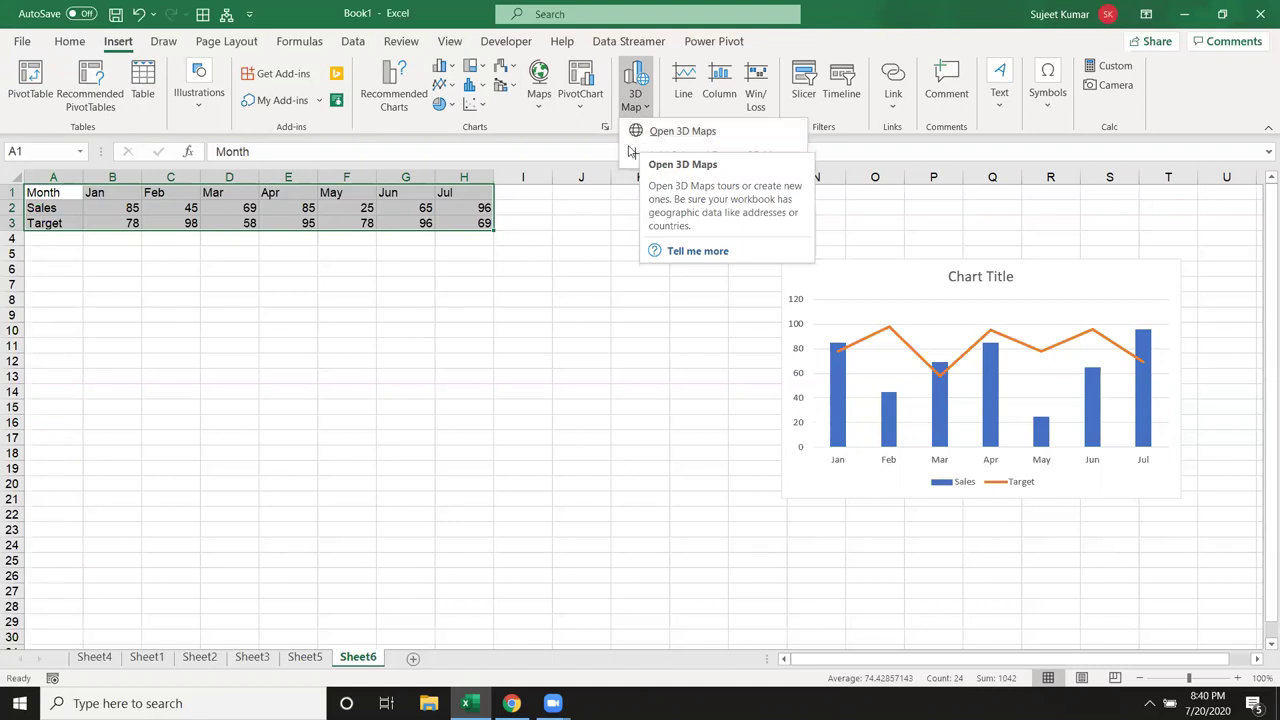
pyautogui.click(563, 245)
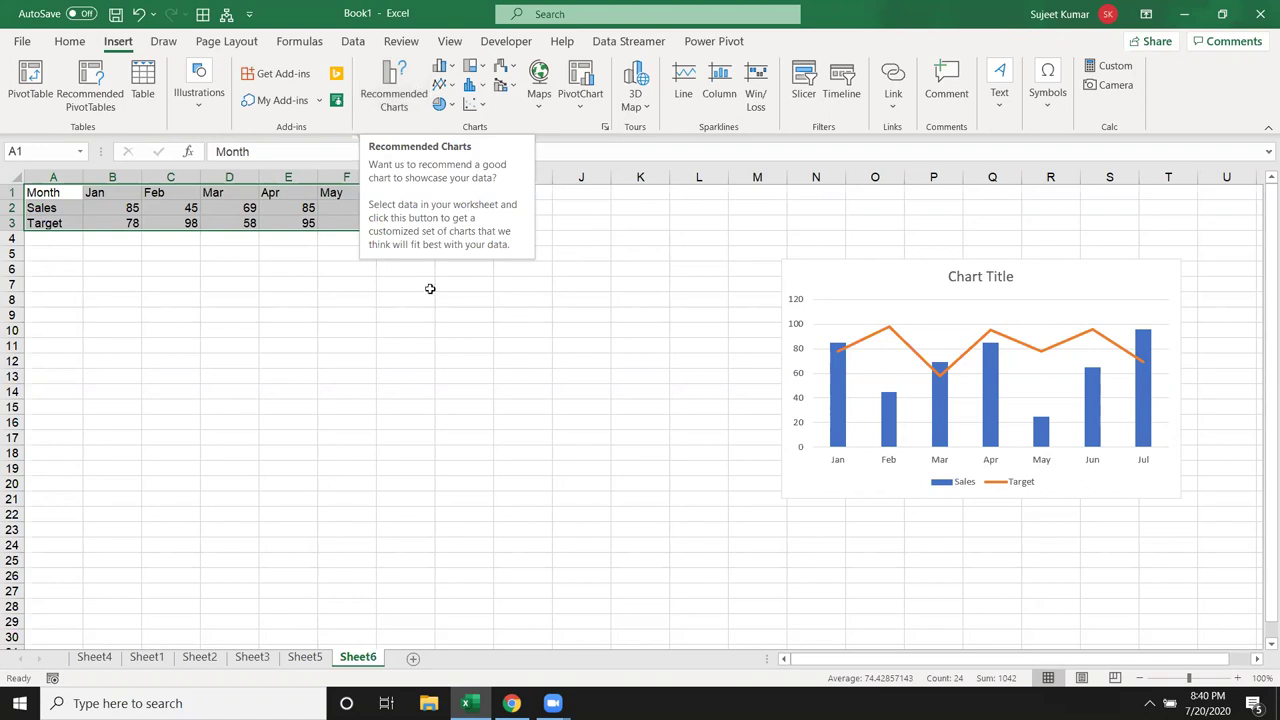
pyautogui.click(350, 293)
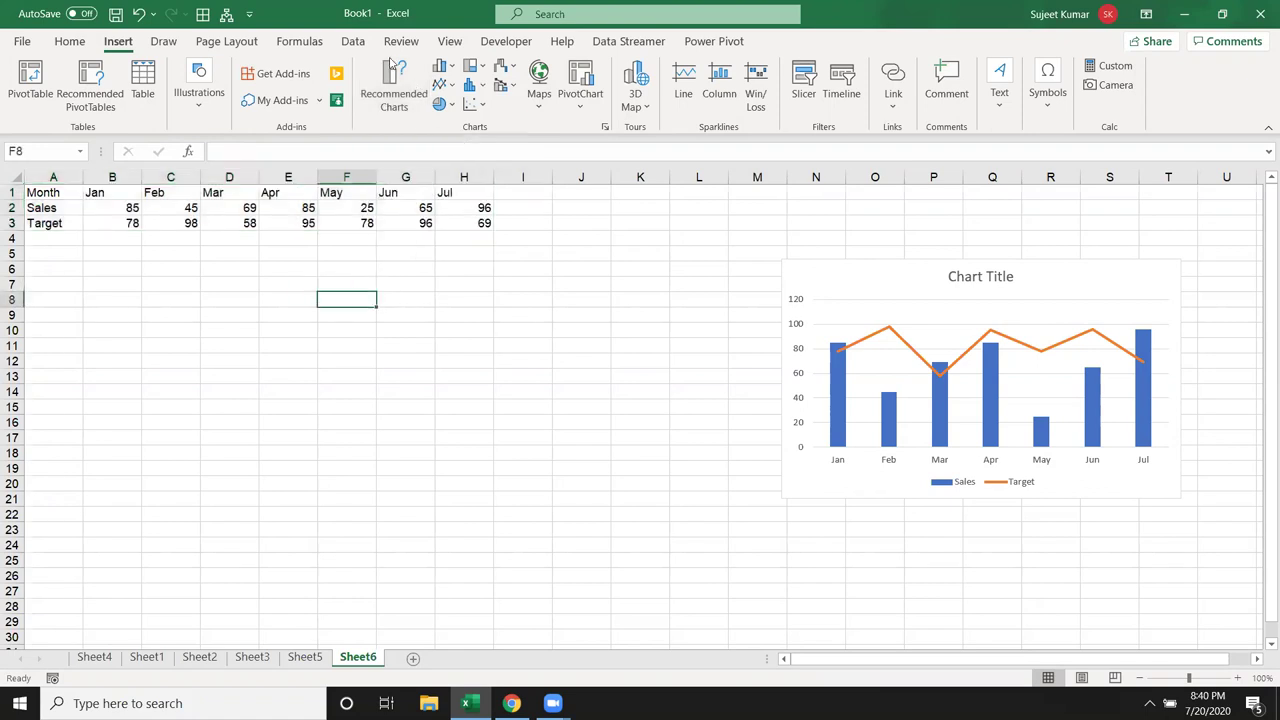
pyautogui.press('super+d')
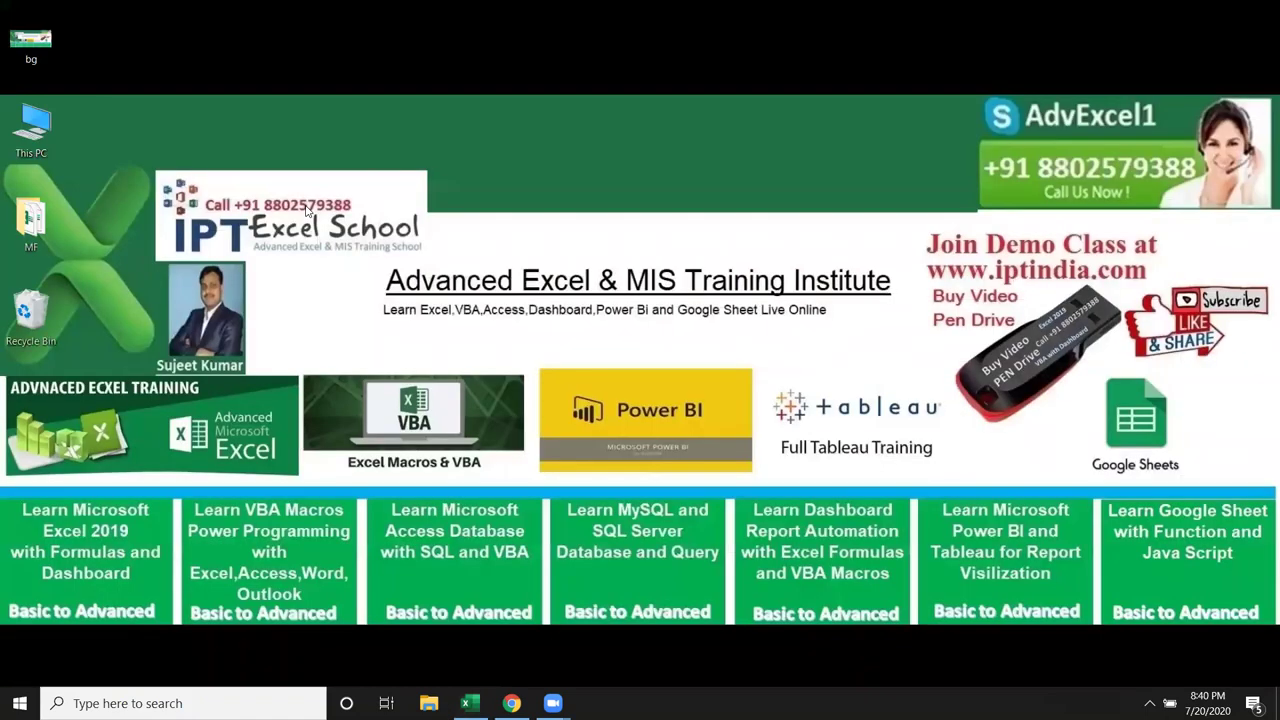